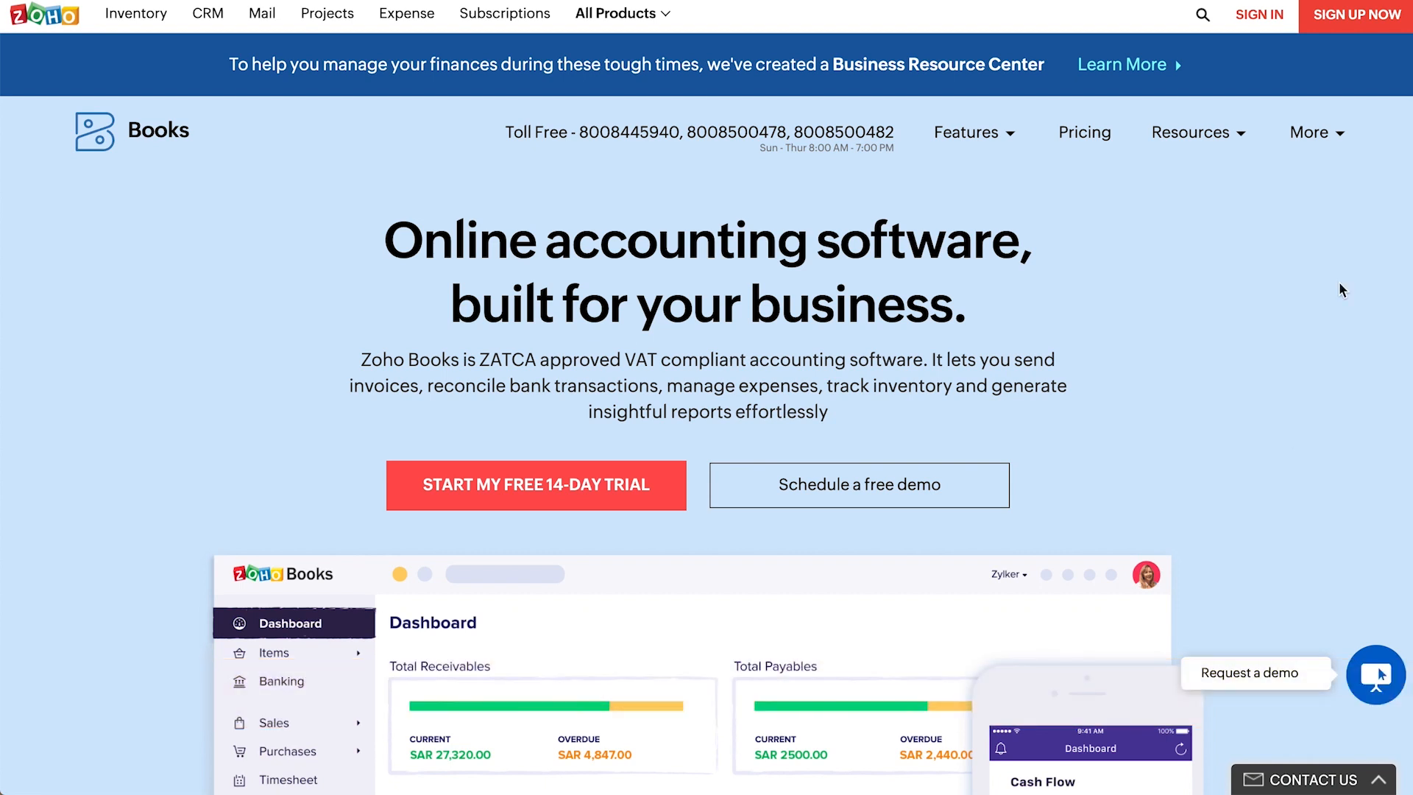
- Begin a free-trial sign-up, entering the company name, e-mail address and mobile number
{"action": "left_click", "coordinate": [1381, 22]}
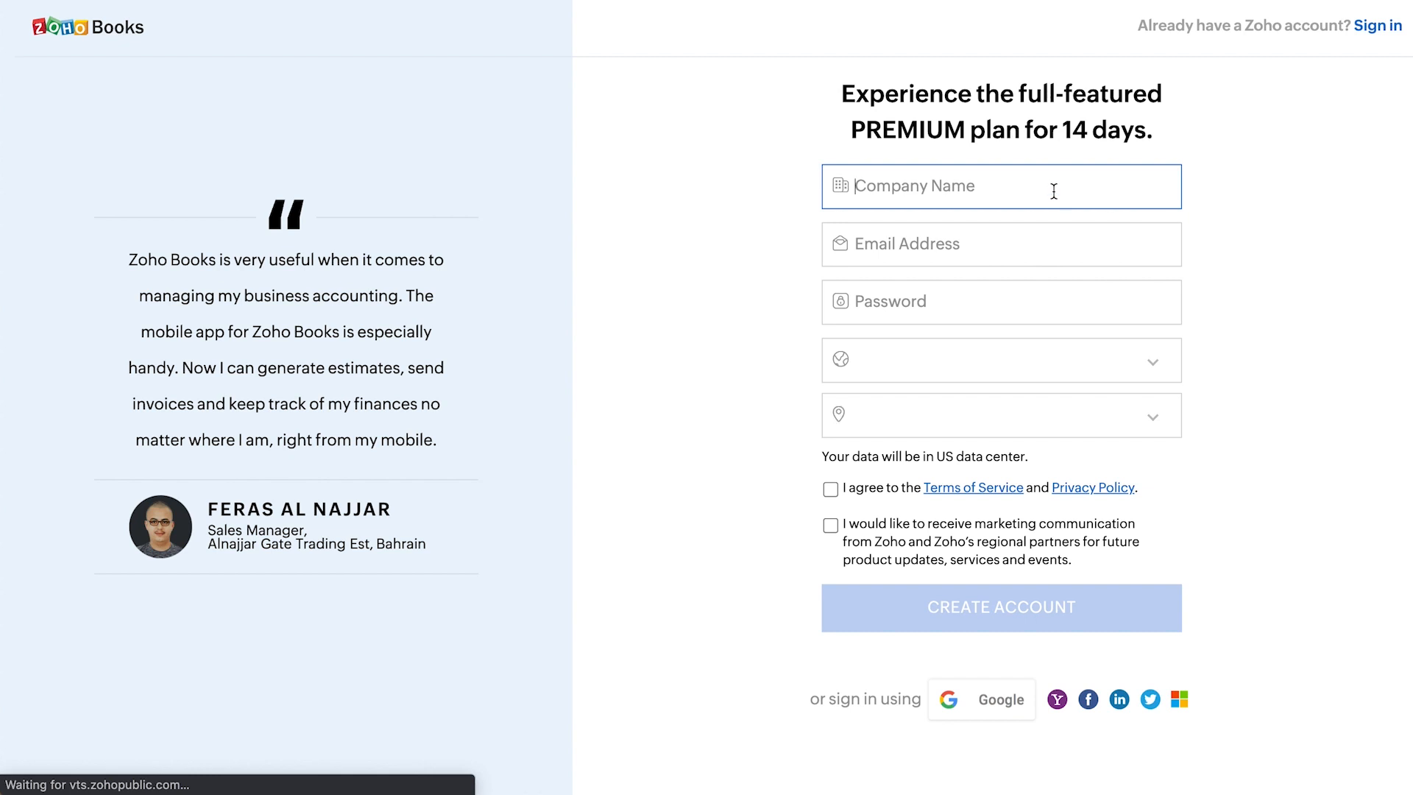
{"action": "type", "text": "Ismail & Co"}
{"action": "left_click", "coordinate": [1045, 274]}
{"action": "type", "text": "@gmail.com"}
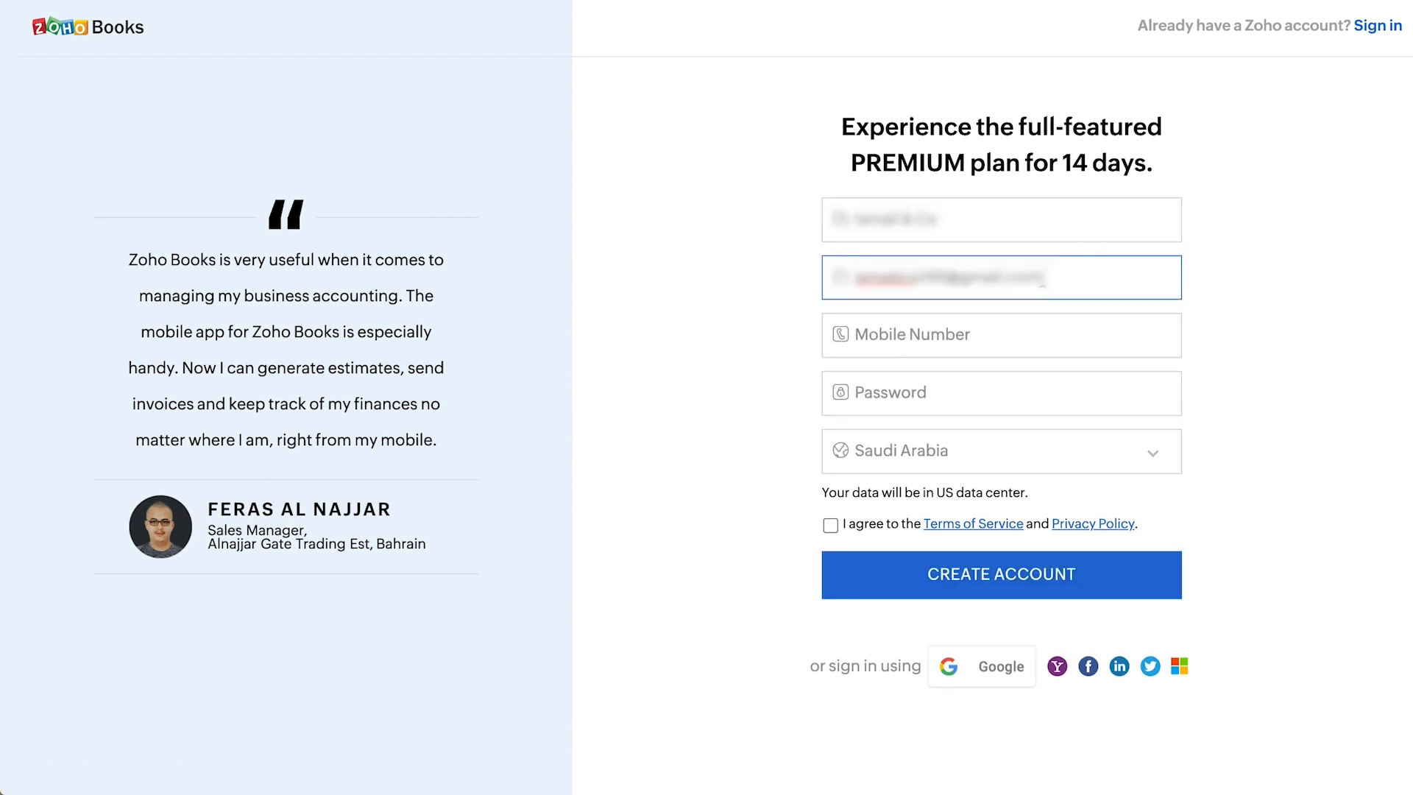
{"action": "left_click", "coordinate": [1041, 341]}
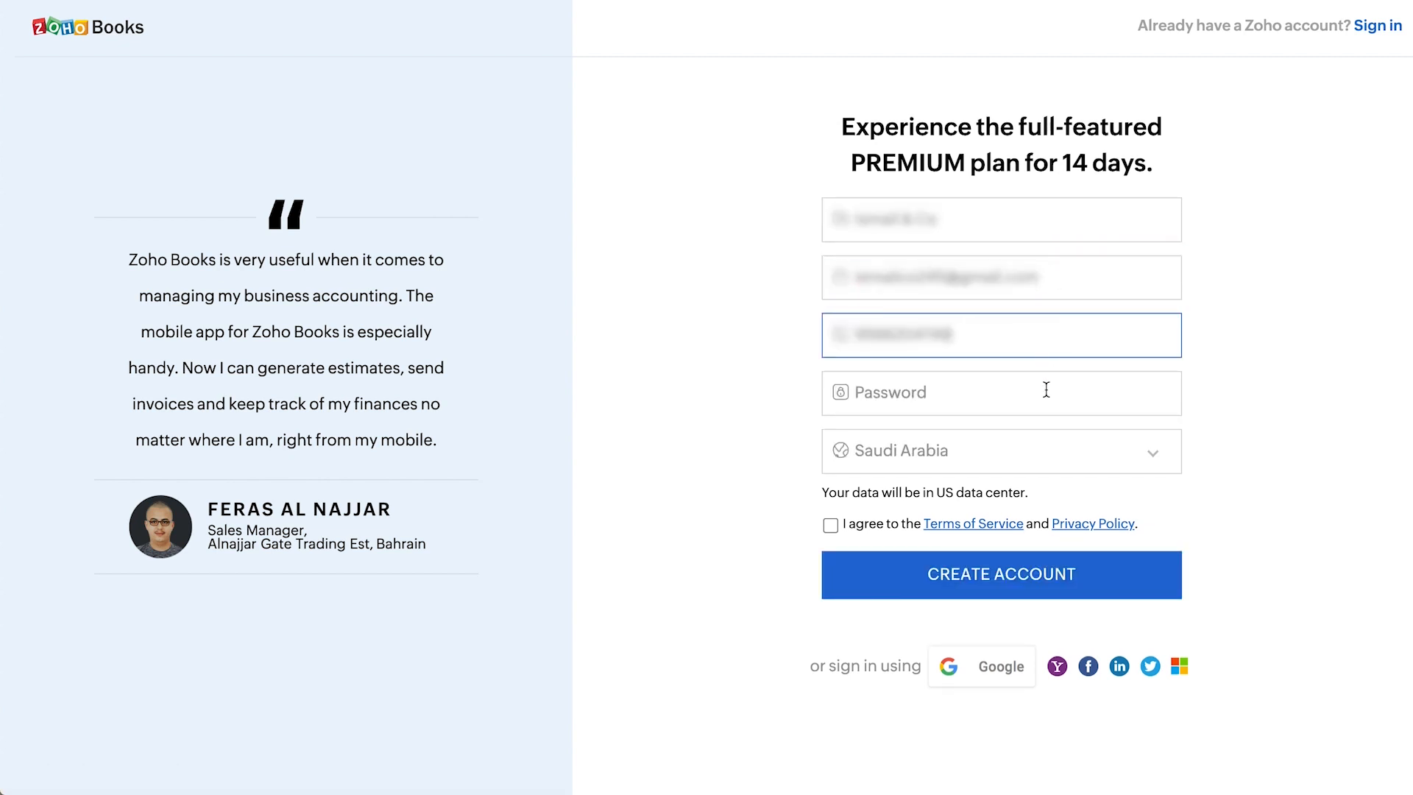
- Set the account password, accept the terms of service and create the account
{"action": "left_click", "coordinate": [1046, 390]}
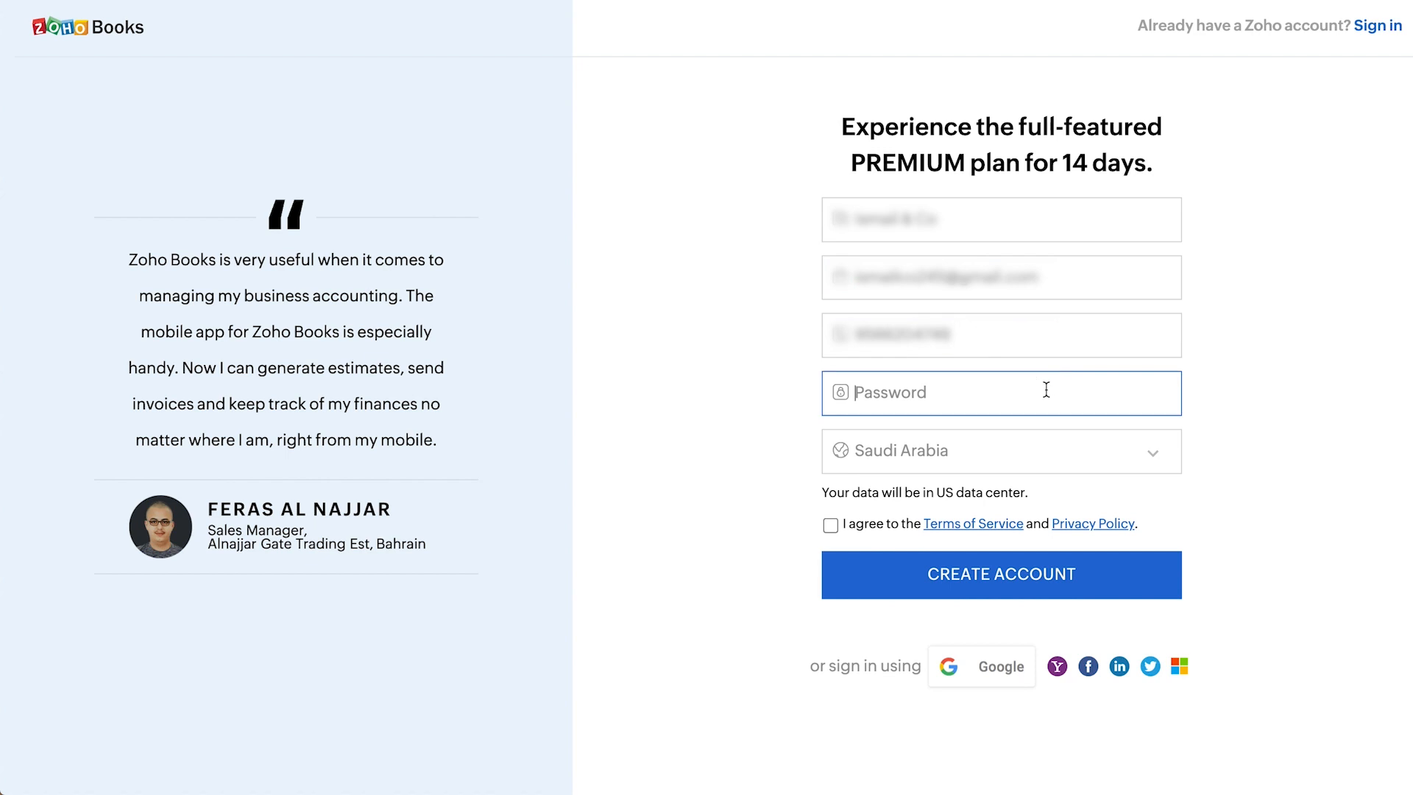
{"action": "type", "text": "•••••••••••••••"}
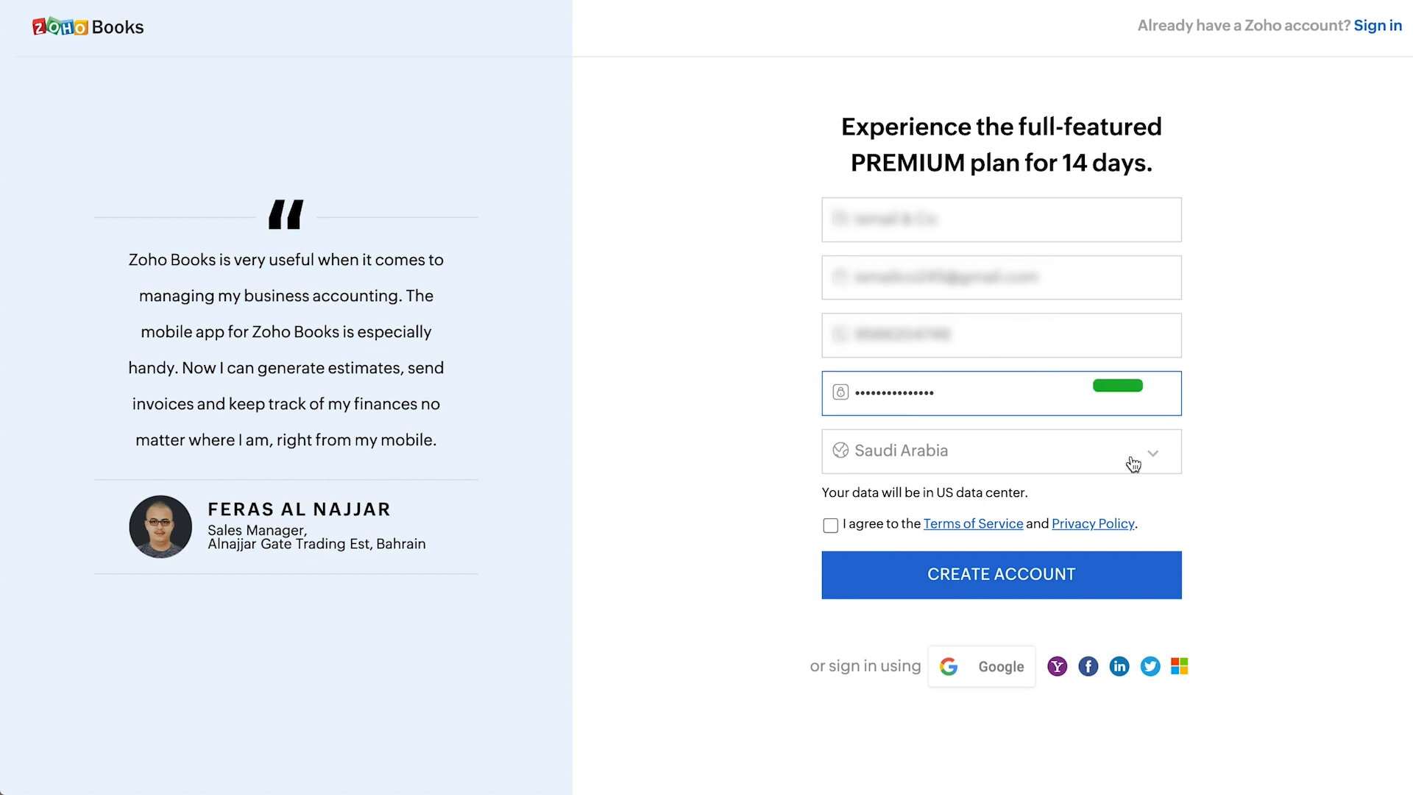
{"action": "left_click", "coordinate": [830, 527]}
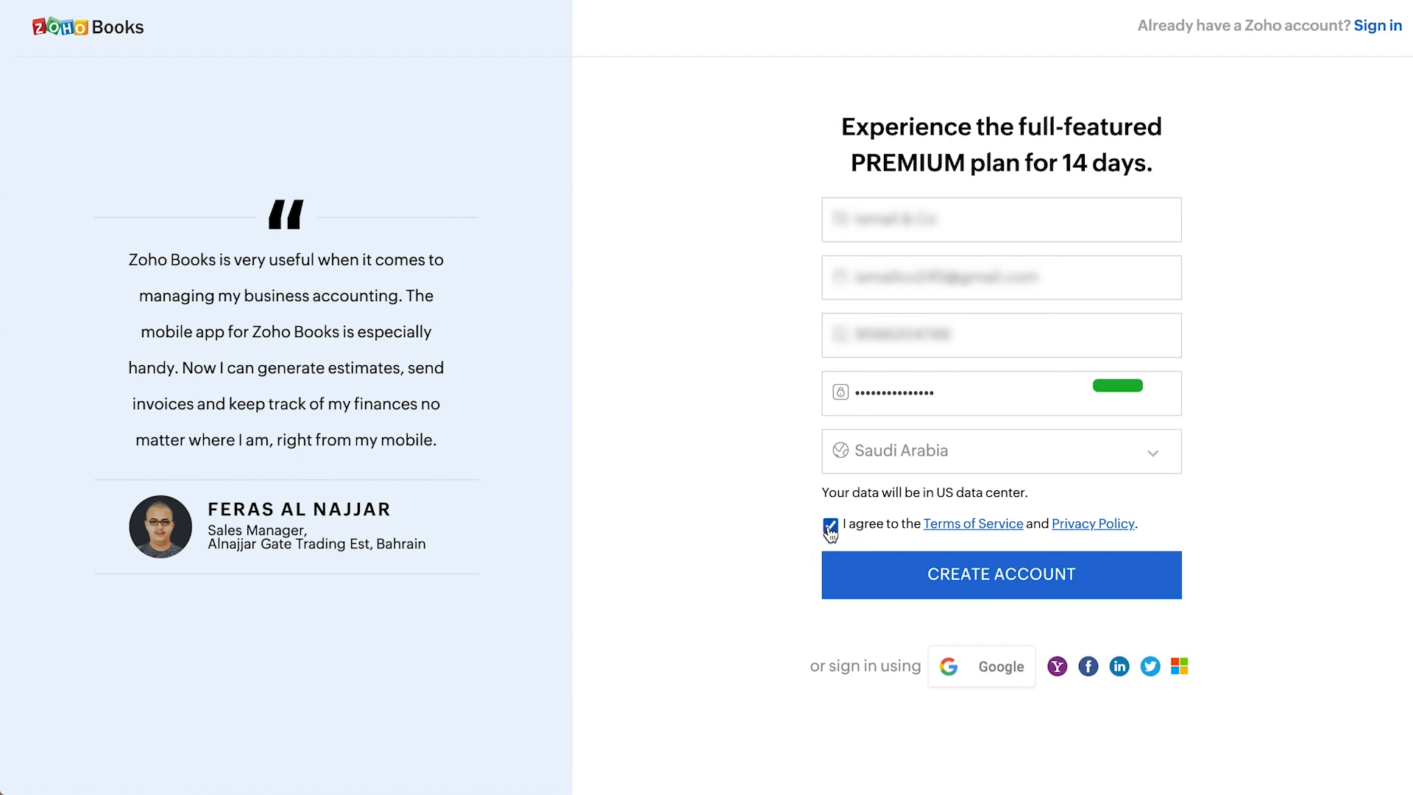
{"action": "left_click", "coordinate": [876, 577]}
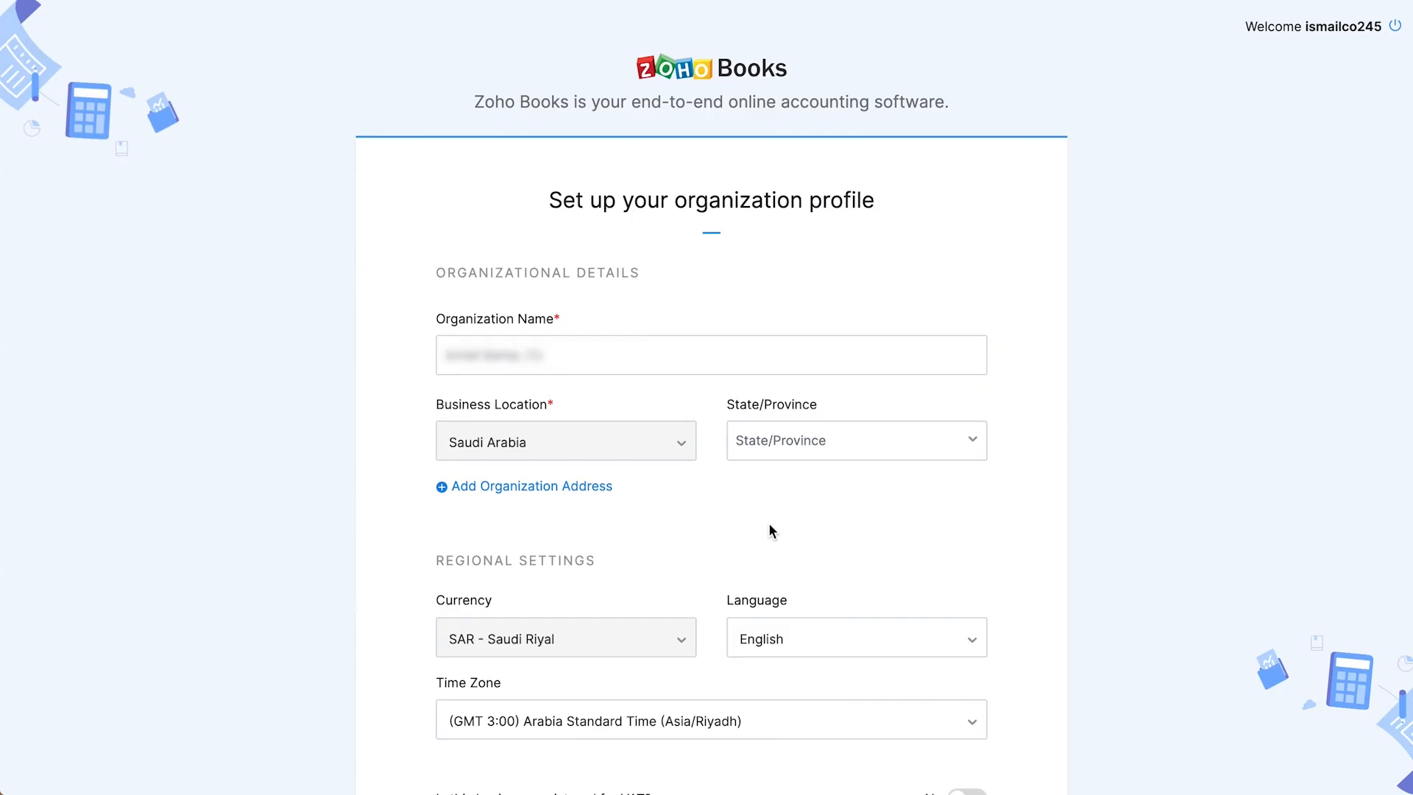
- Set the organization's state/province to Ar Riyad
{"action": "left_click", "coordinate": [789, 448]}
{"action": "left_click", "coordinate": [793, 475]}
{"action": "scroll", "coordinate": [649, 543], "scroll_direction": "down", "scroll_amount": 3}
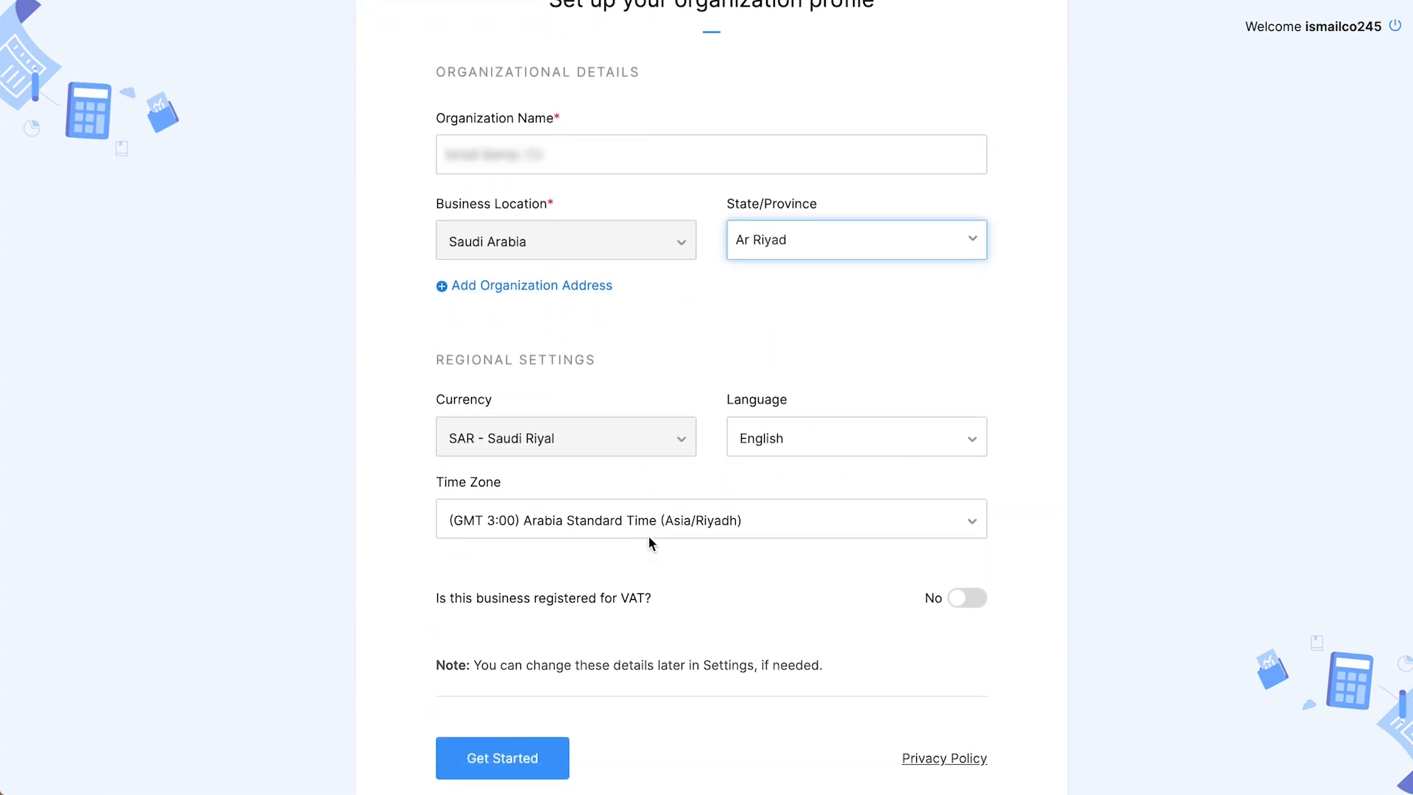
{"action": "scroll", "coordinate": [649, 544], "scroll_direction": "down", "scroll_amount": 1}
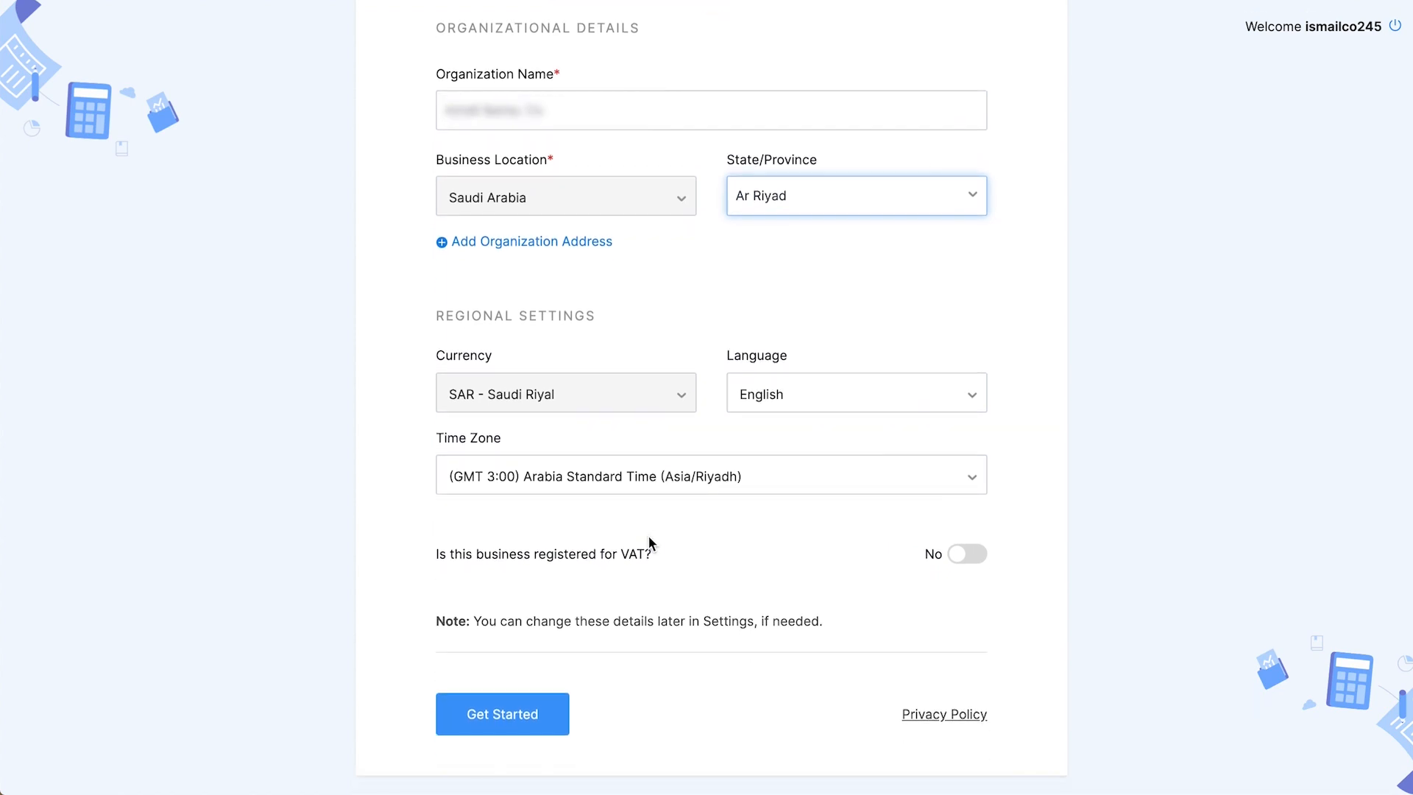
- Mark the business VAT-registered with the pasted TRN and 07 Jan 2022 date, then submit
{"action": "left_click", "coordinate": [967, 558]}
{"action": "scroll", "coordinate": [743, 570], "scroll_direction": "down", "scroll_amount": 3}
{"action": "left_click", "coordinate": [690, 413]}
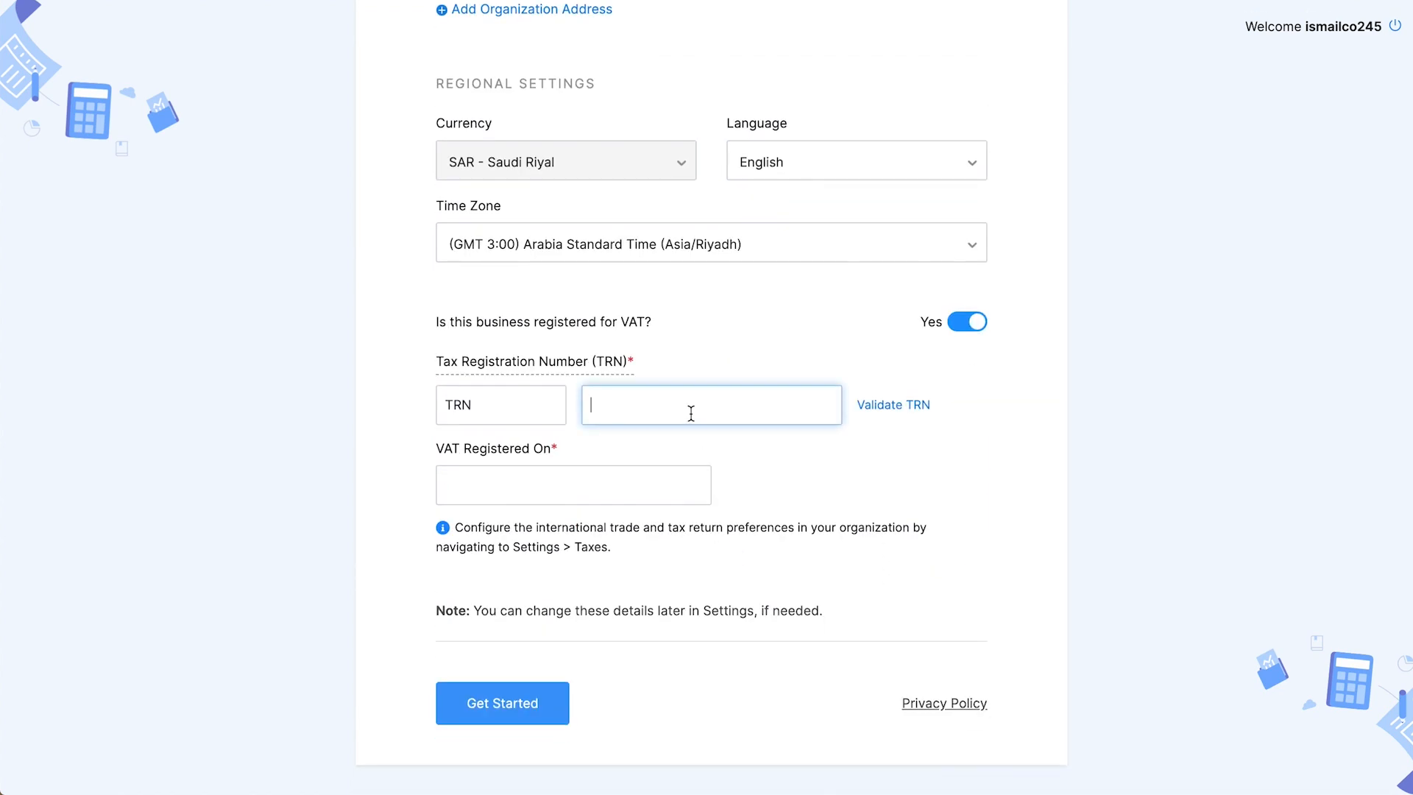
{"action": "key", "text": "ctrl+v"}
{"action": "left_click", "coordinate": [631, 485]}
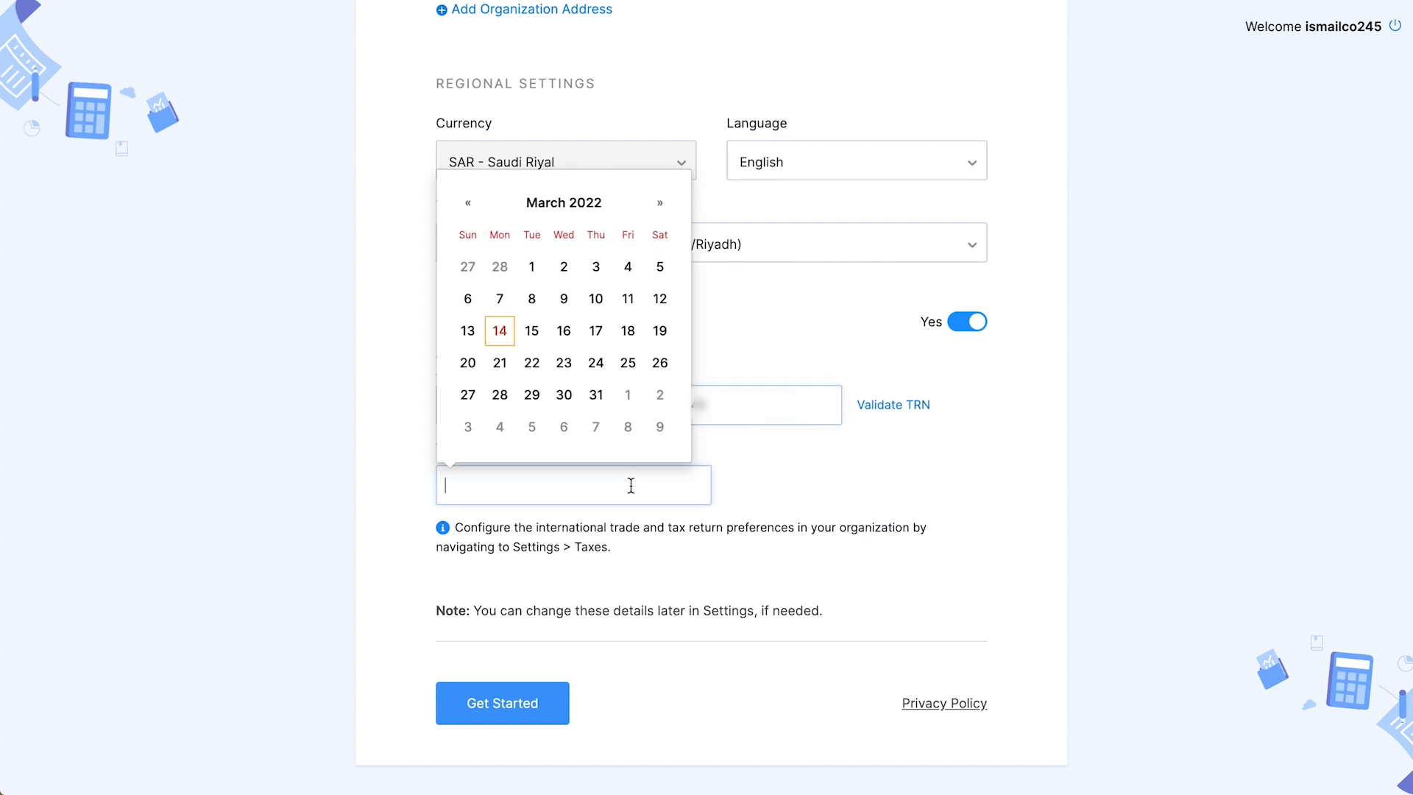
{"action": "left_click", "coordinate": [500, 300]}
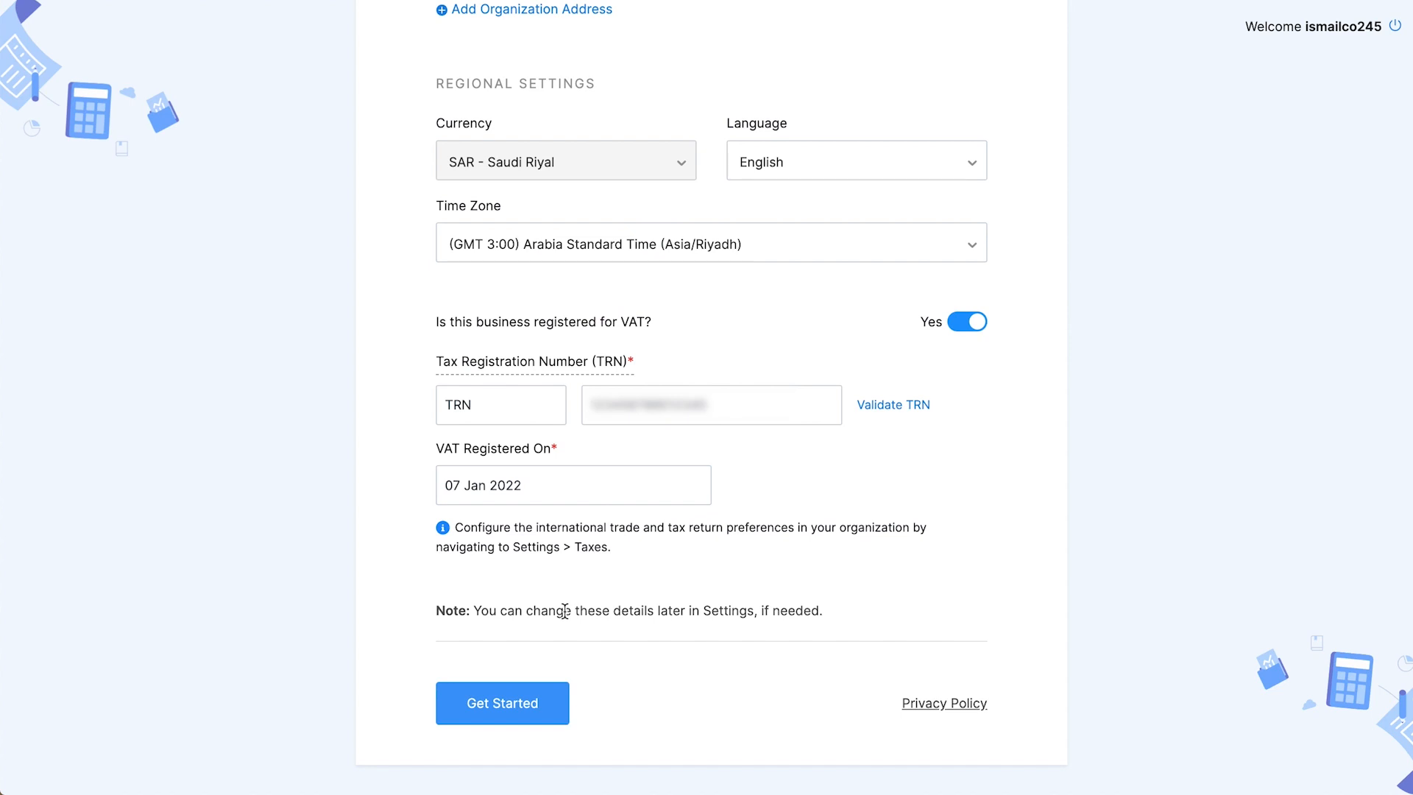
{"action": "left_click", "coordinate": [544, 706]}
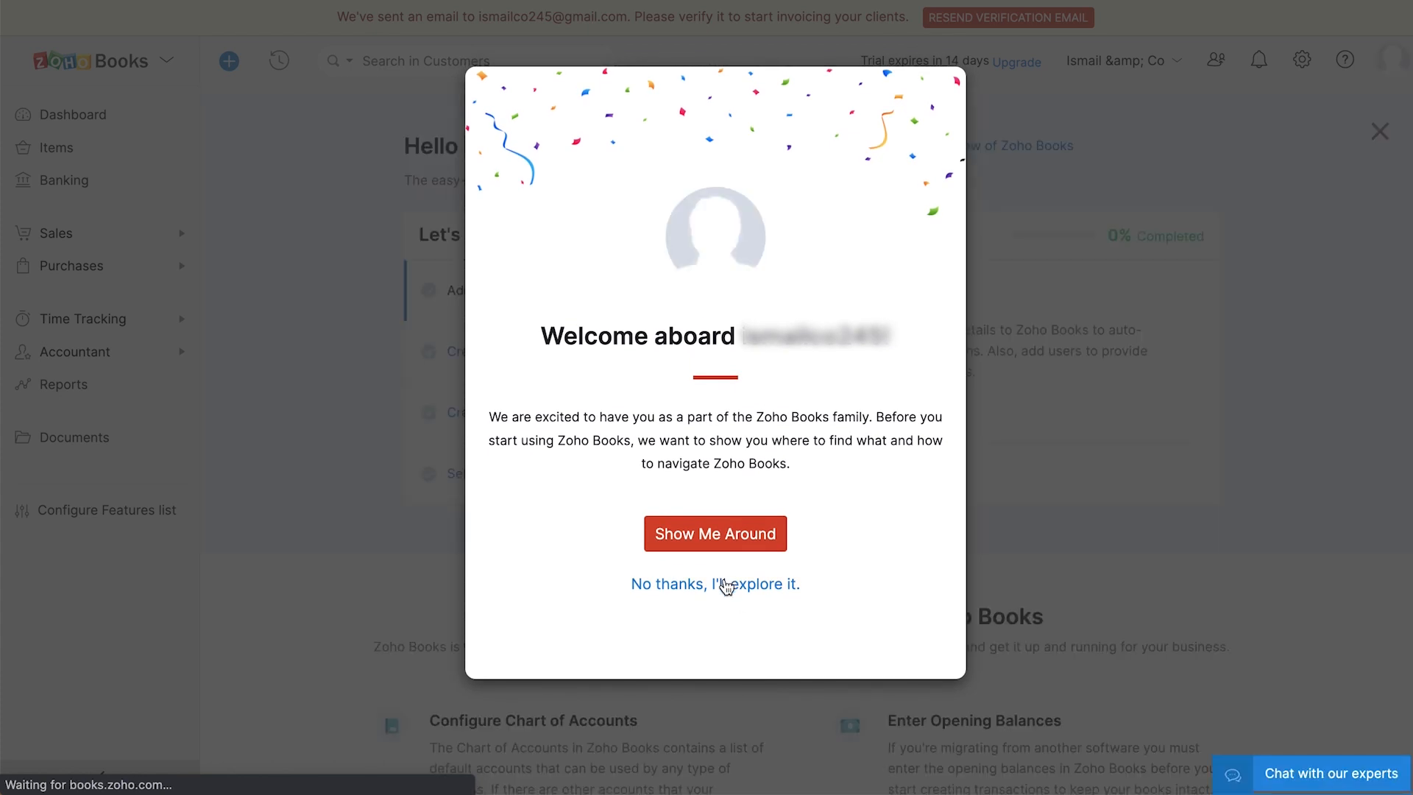
- Decline the guided tour with "No thanks, I'll explore it."
{"action": "left_click", "coordinate": [725, 584]}
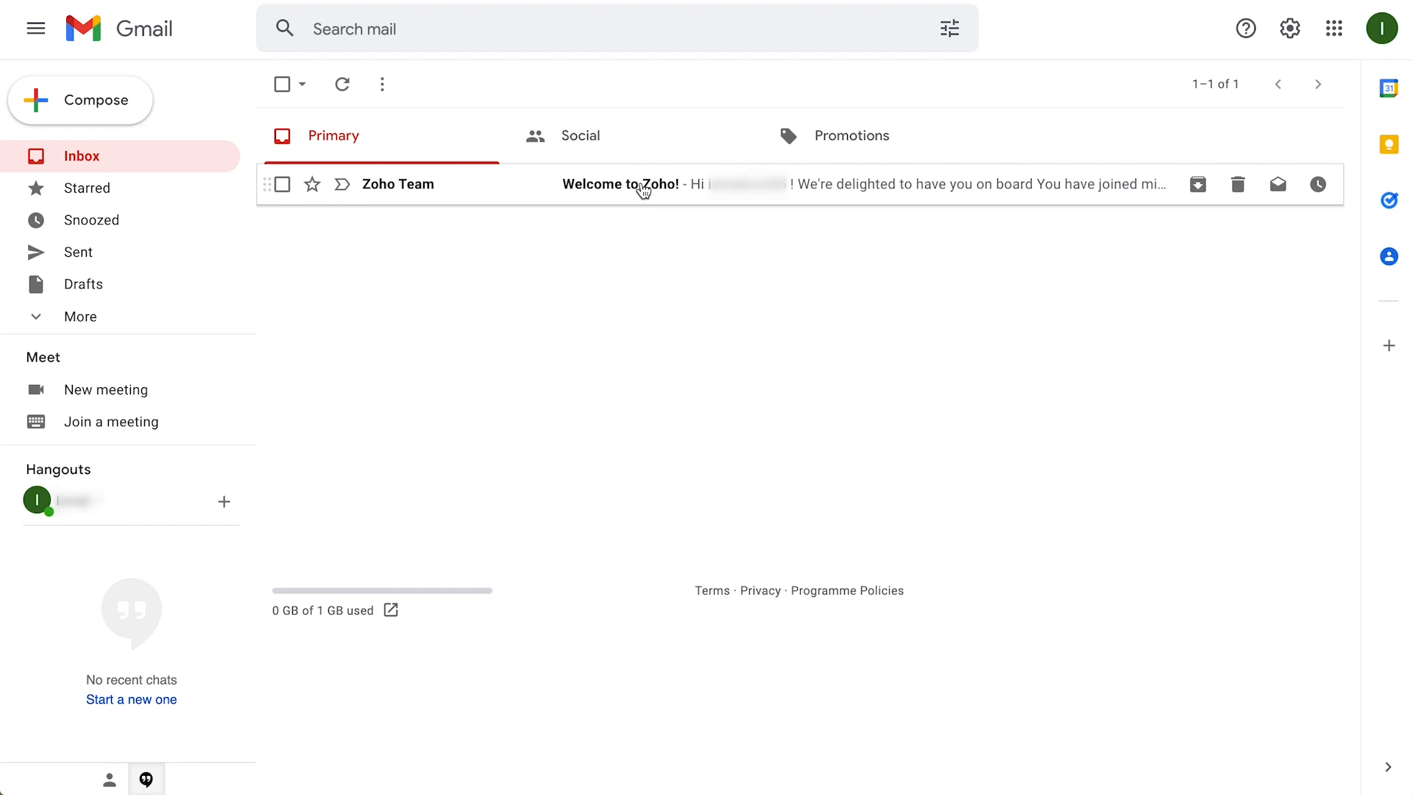
- Open the 'Welcome to Zoho!' email from Zoho Team and confirm the account
{"action": "left_click", "coordinate": [643, 188]}
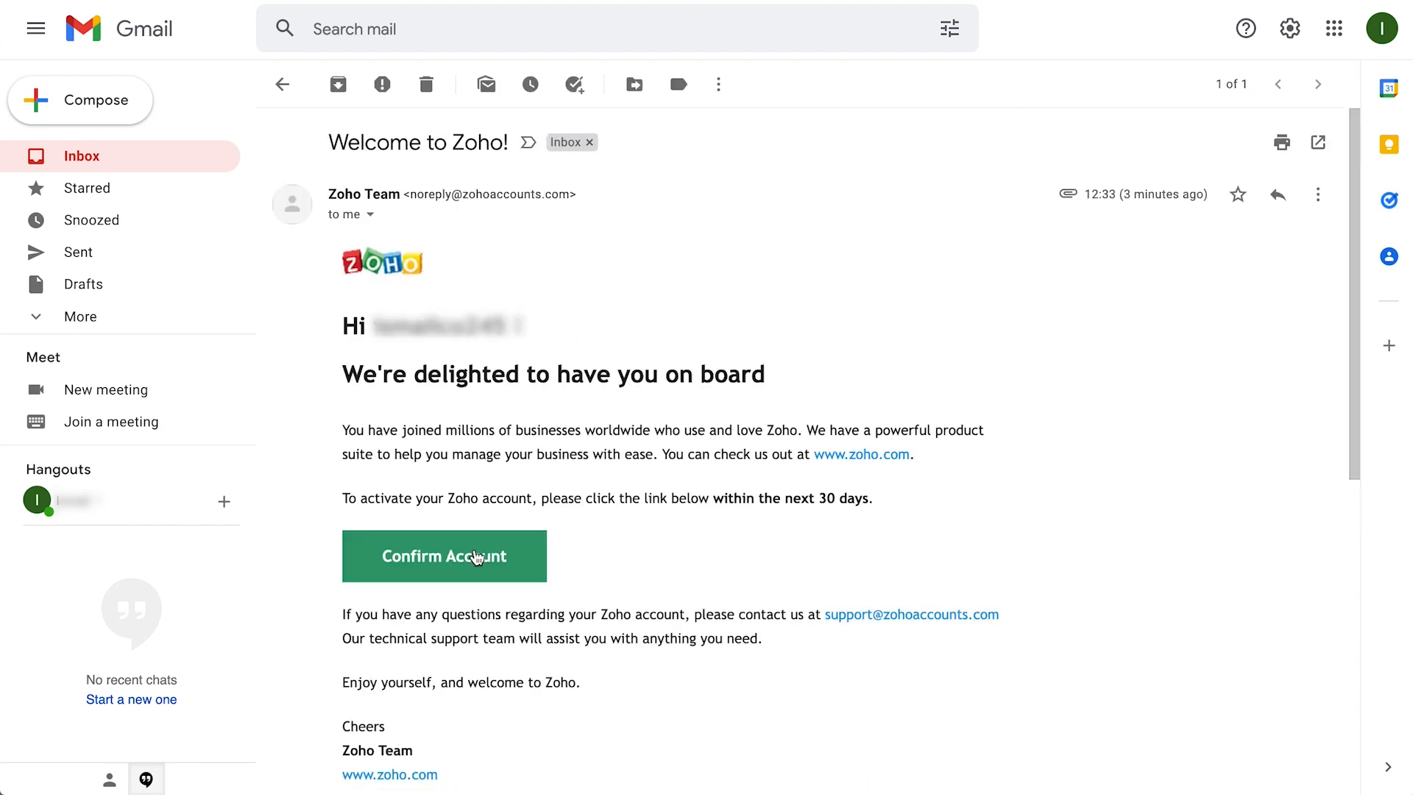
{"action": "left_click", "coordinate": [477, 567]}
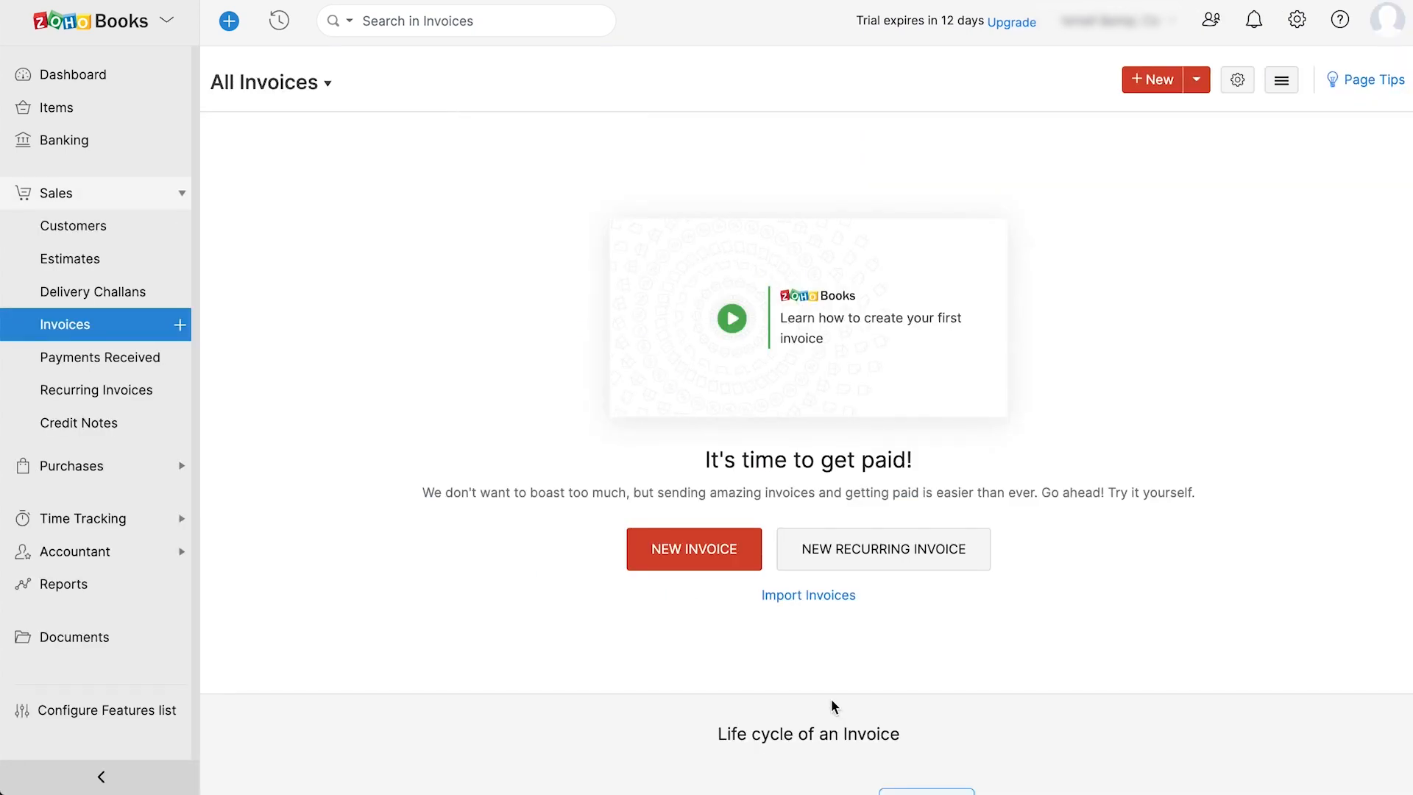
- Set the industry to Art and Design in Organization Profile settings
{"action": "left_click", "coordinate": [1295, 22]}
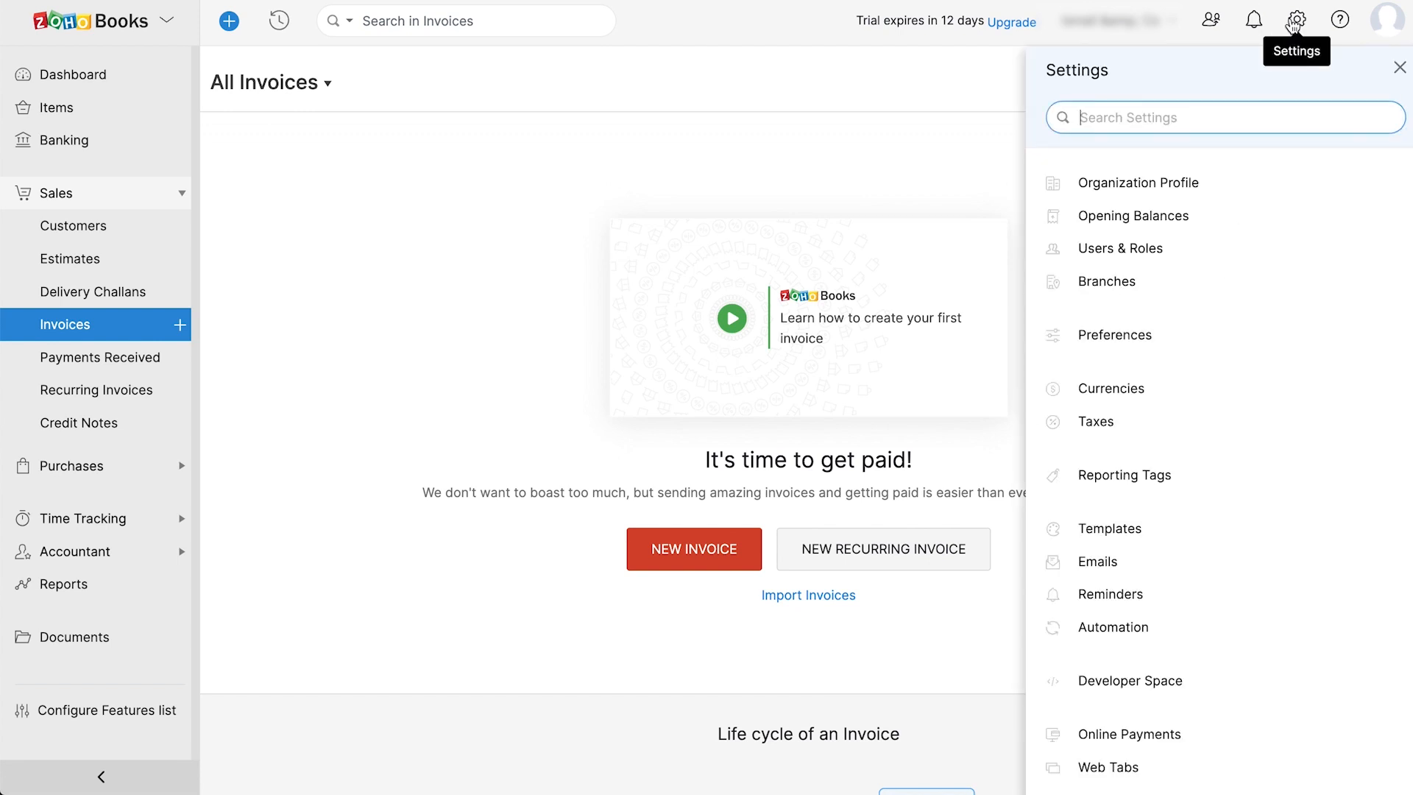
{"action": "left_click", "coordinate": [1246, 188]}
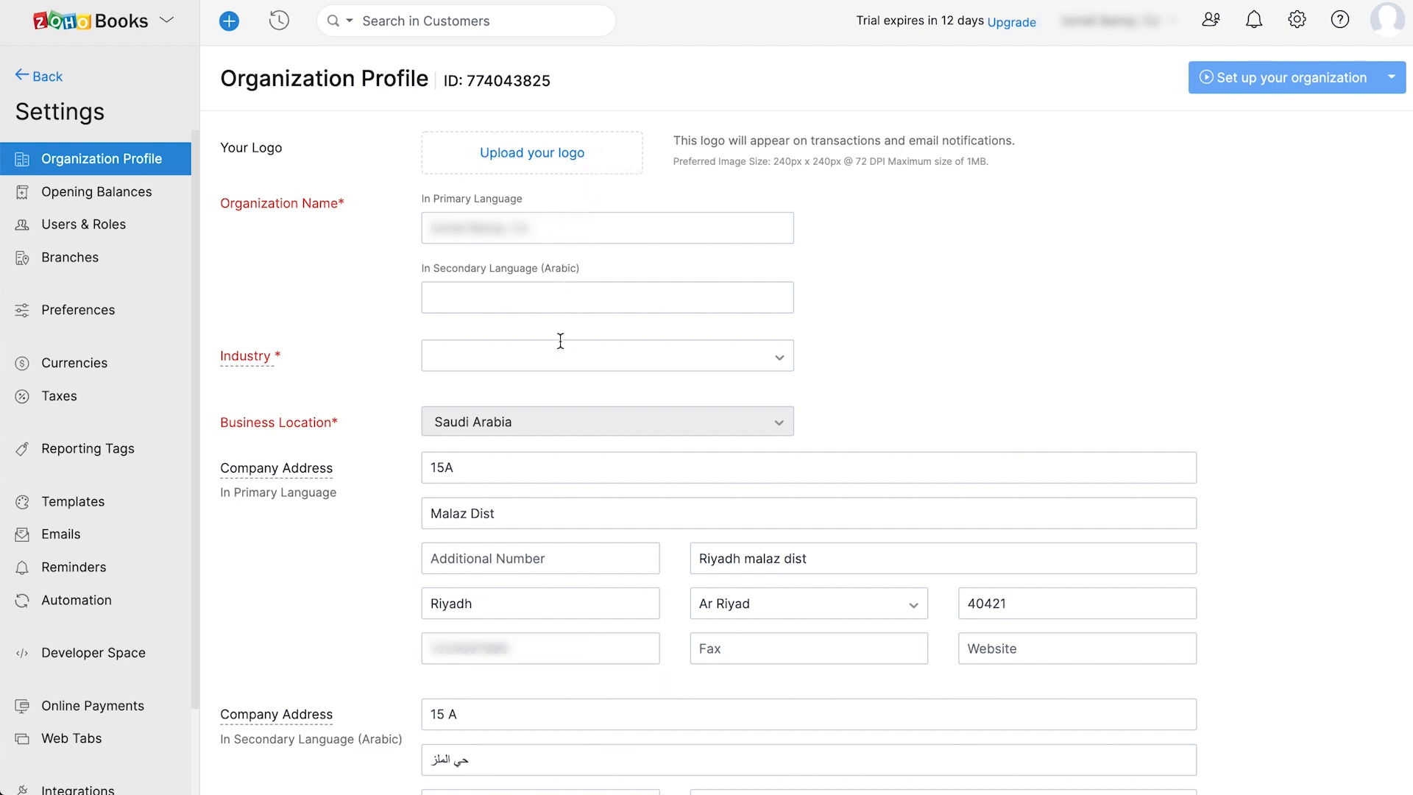
{"action": "left_click", "coordinate": [581, 356]}
{"action": "left_click", "coordinate": [577, 437]}
- Keep English as the organization language and save the profile
{"action": "scroll", "coordinate": [576, 442], "scroll_direction": "down", "scroll_amount": 1}
{"action": "scroll", "coordinate": [575, 442], "scroll_direction": "down", "scroll_amount": 1}
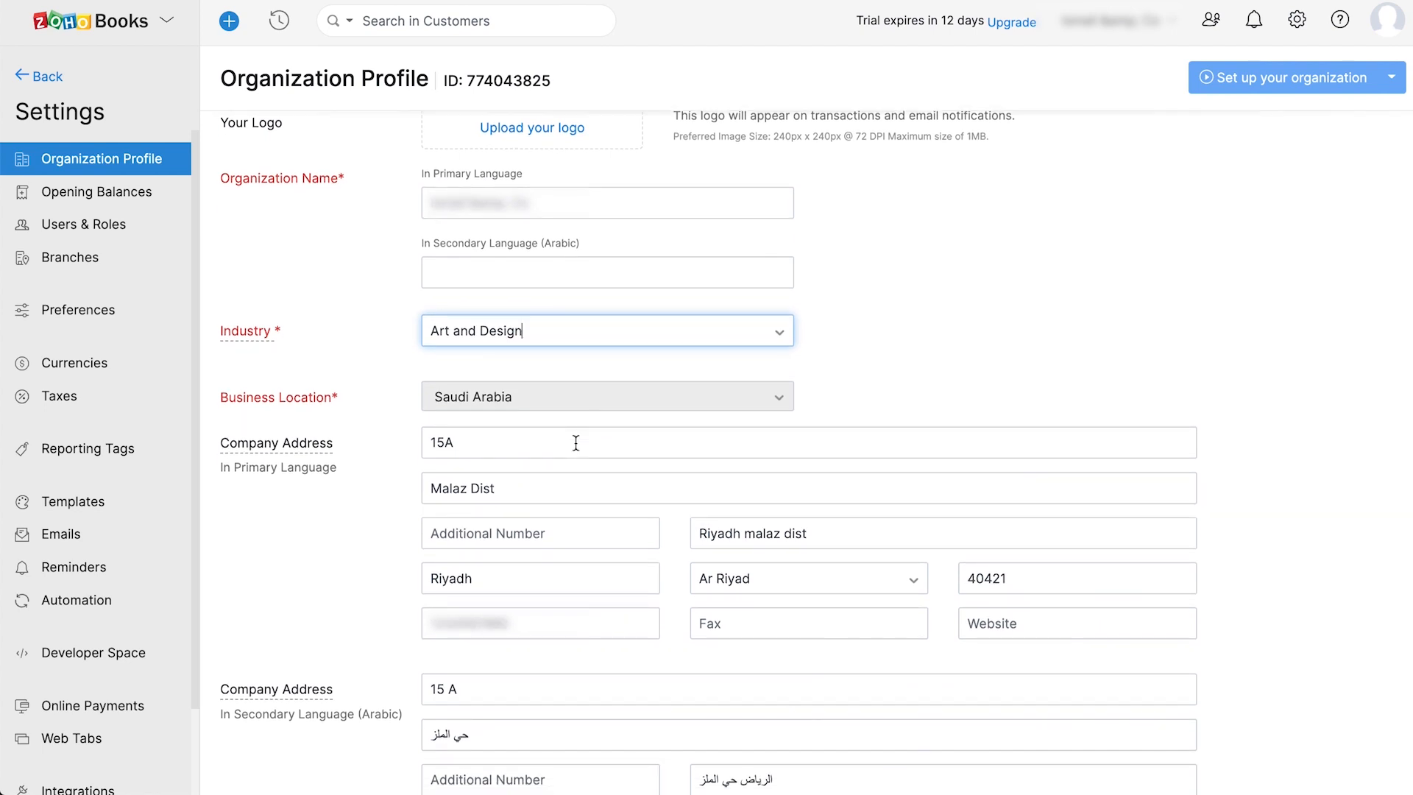
{"action": "scroll", "coordinate": [747, 447], "scroll_direction": "down", "scroll_amount": 4}
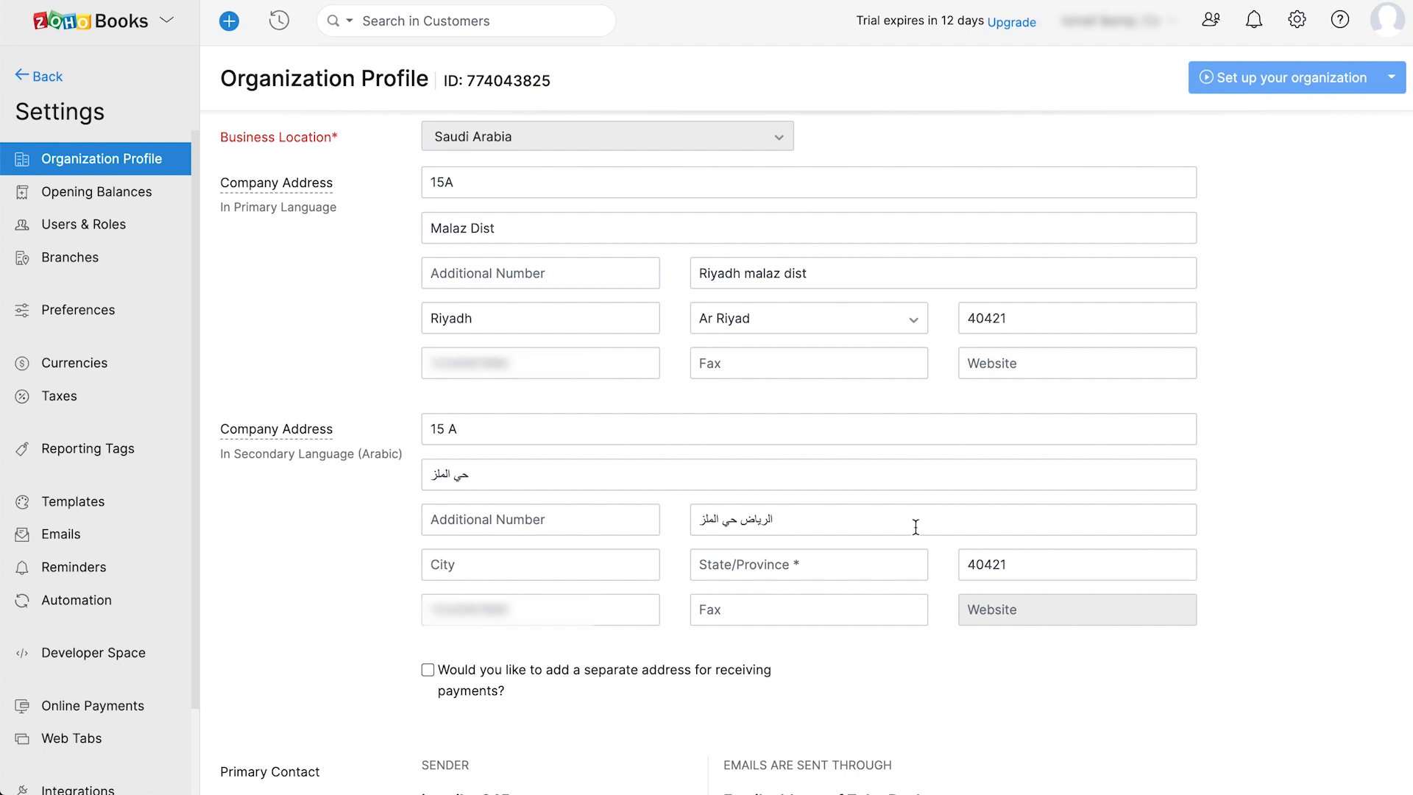
{"action": "scroll", "coordinate": [893, 607], "scroll_direction": "down", "scroll_amount": 2}
{"action": "scroll", "coordinate": [894, 608], "scroll_direction": "down", "scroll_amount": 3}
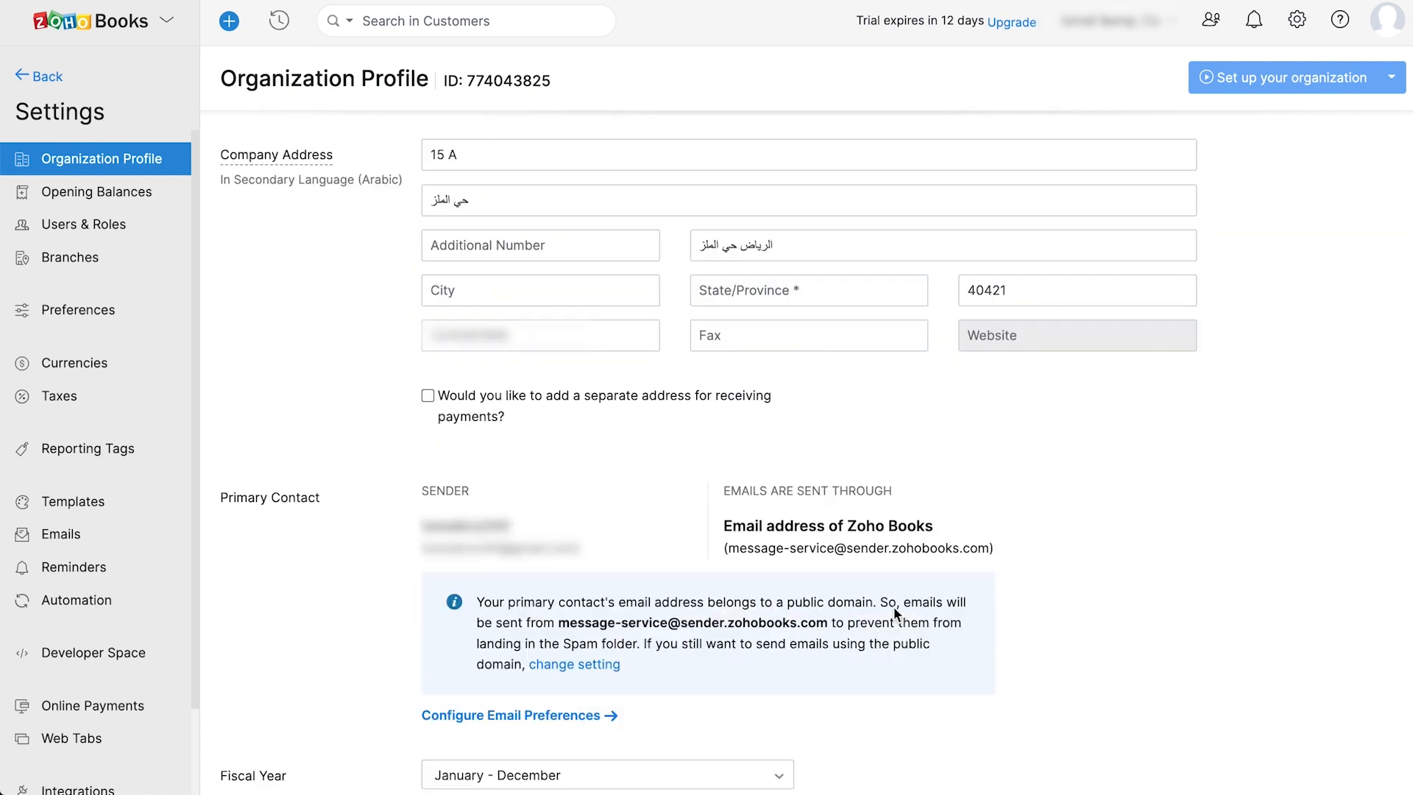
{"action": "scroll", "coordinate": [893, 607], "scroll_direction": "down", "scroll_amount": 3}
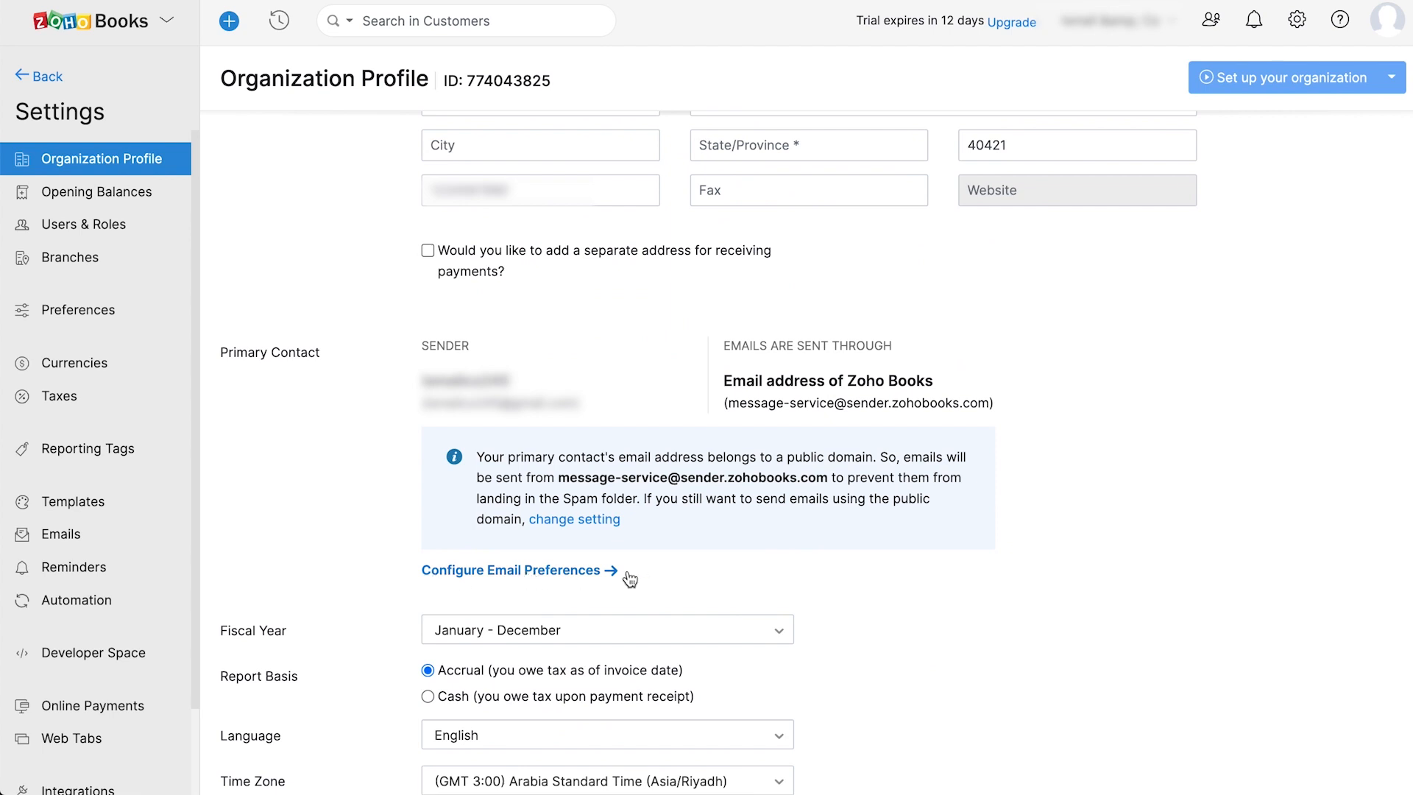
{"action": "scroll", "coordinate": [658, 574], "scroll_direction": "down", "scroll_amount": 2}
{"action": "scroll", "coordinate": [657, 572], "scroll_direction": "down", "scroll_amount": 3}
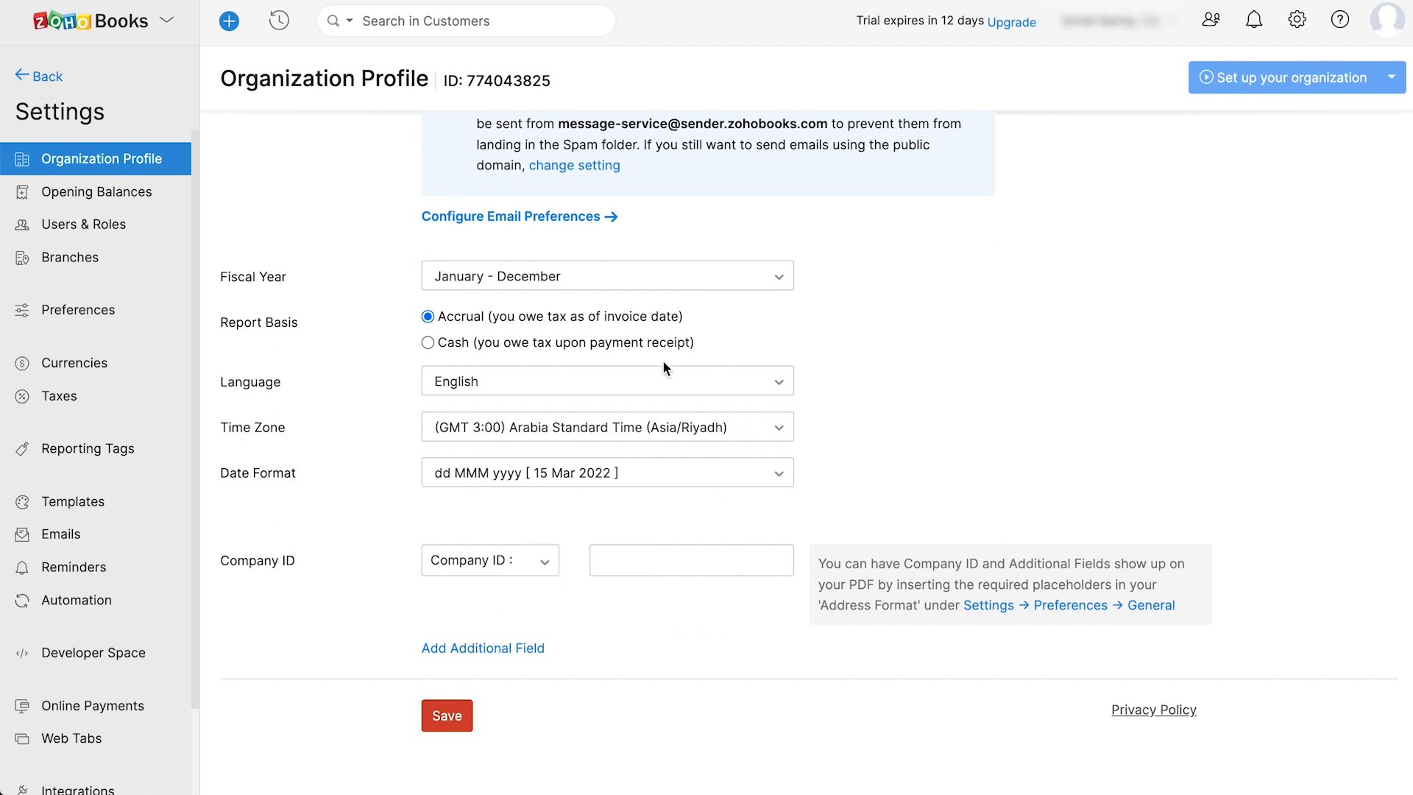
{"action": "left_click", "coordinate": [625, 382]}
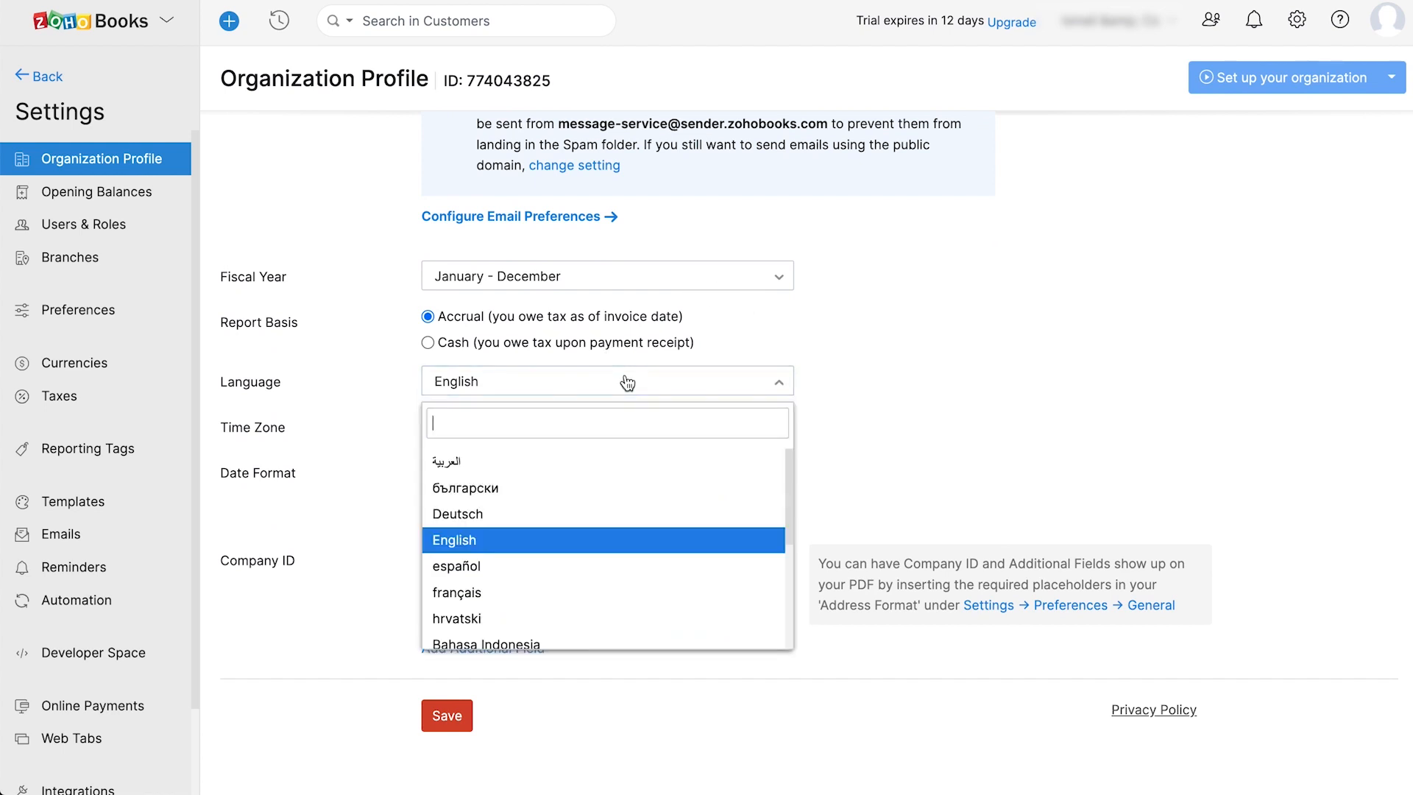
{"action": "left_click", "coordinate": [574, 541]}
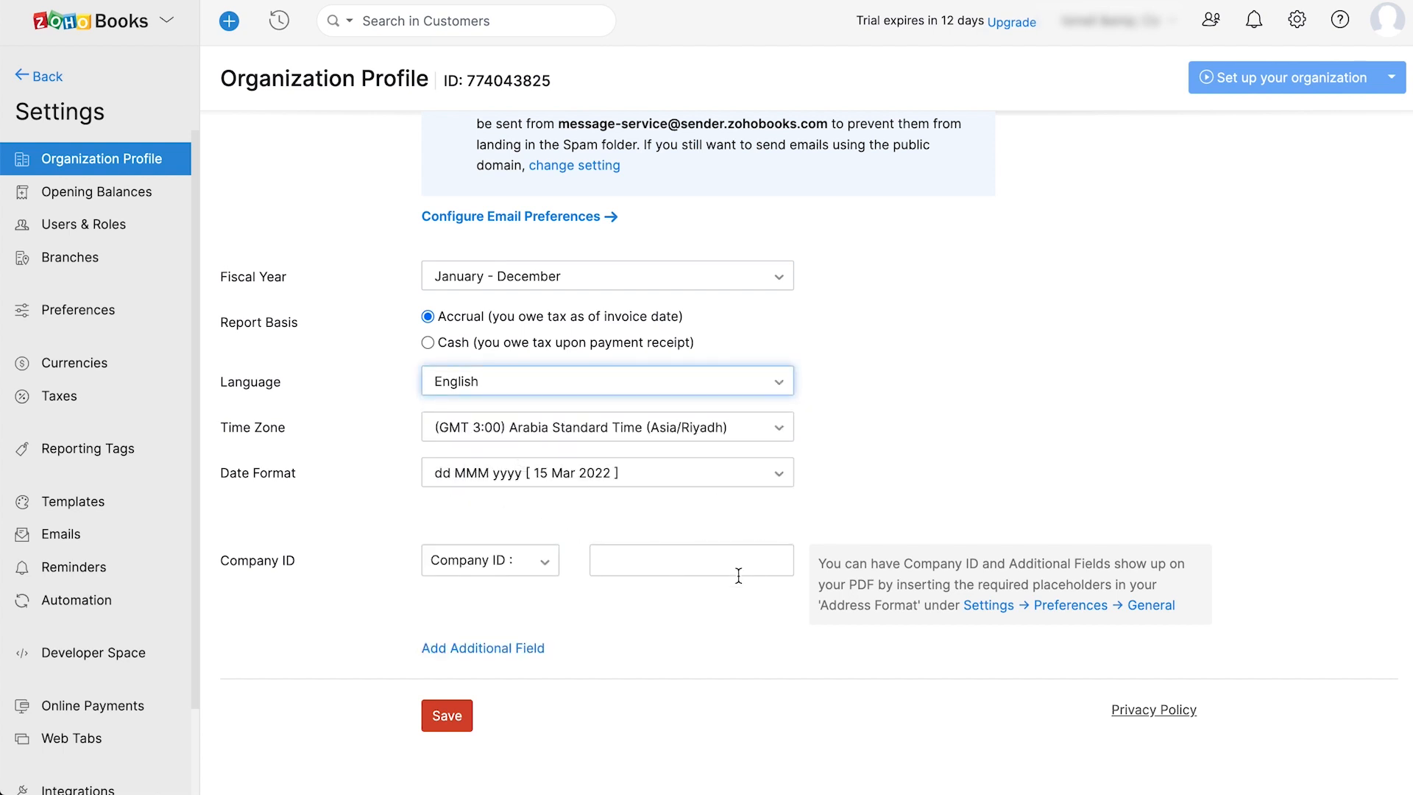
{"action": "left_click", "coordinate": [457, 714]}
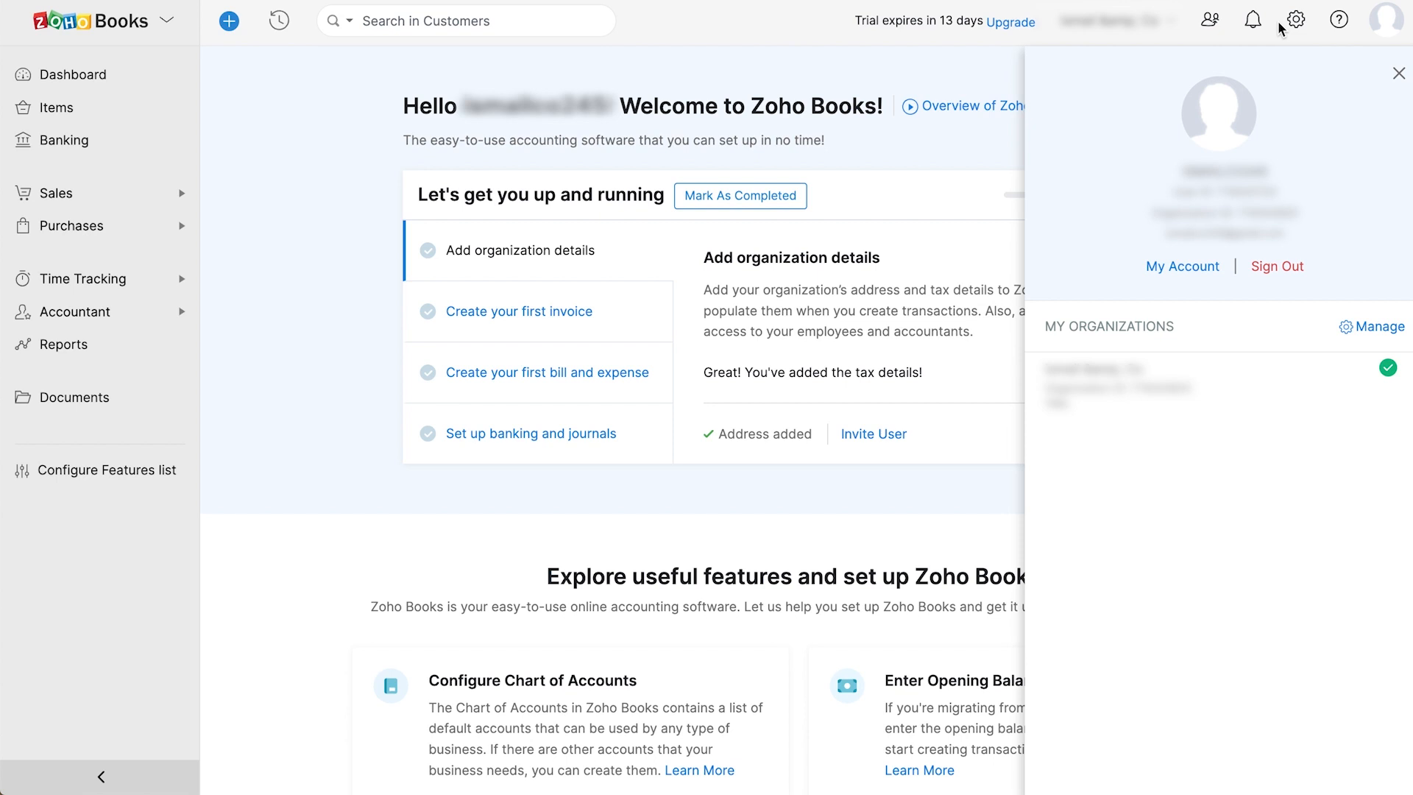
- Set the VAT reporting period to Monthly in Tax Settings and save
{"action": "left_click", "coordinate": [1296, 21]}
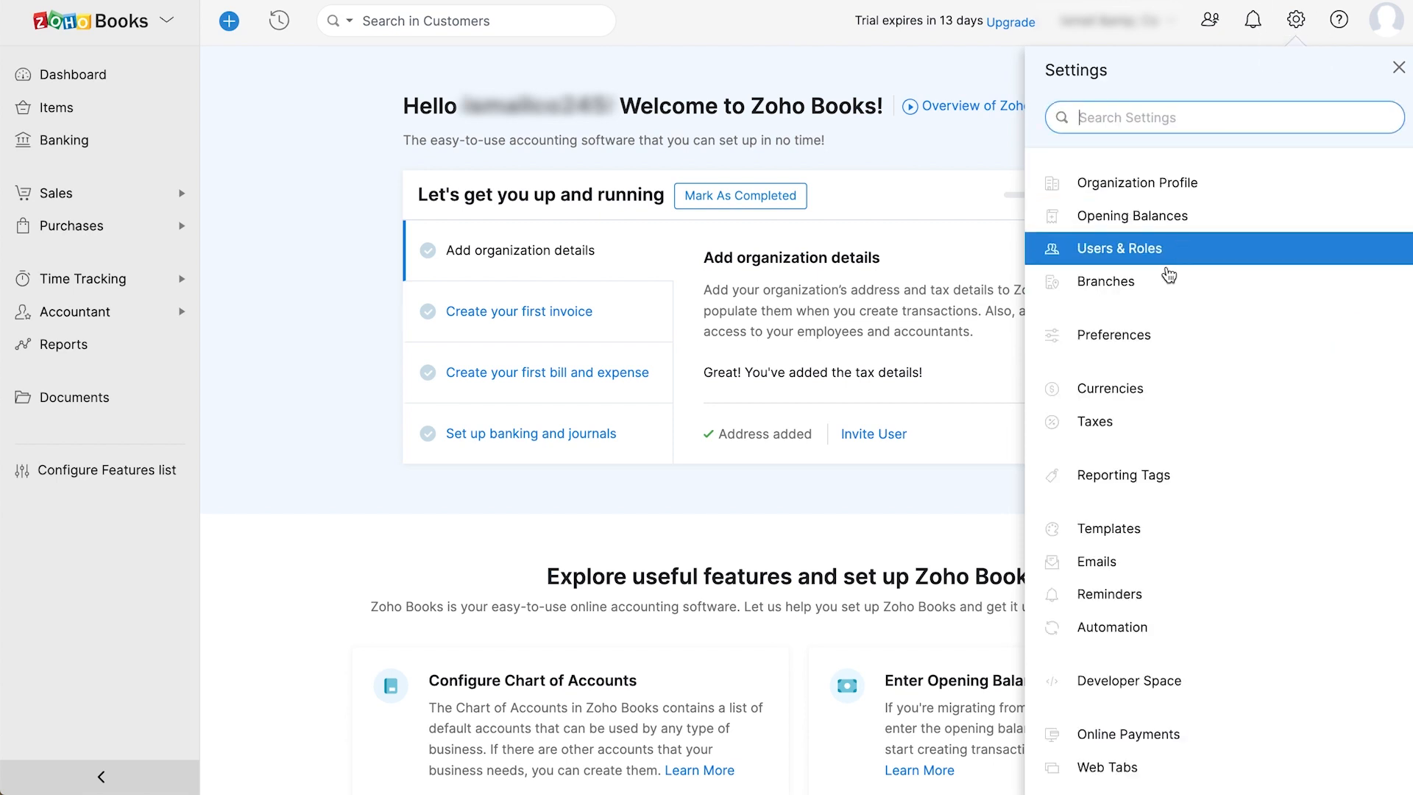
{"action": "left_click", "coordinate": [1126, 419]}
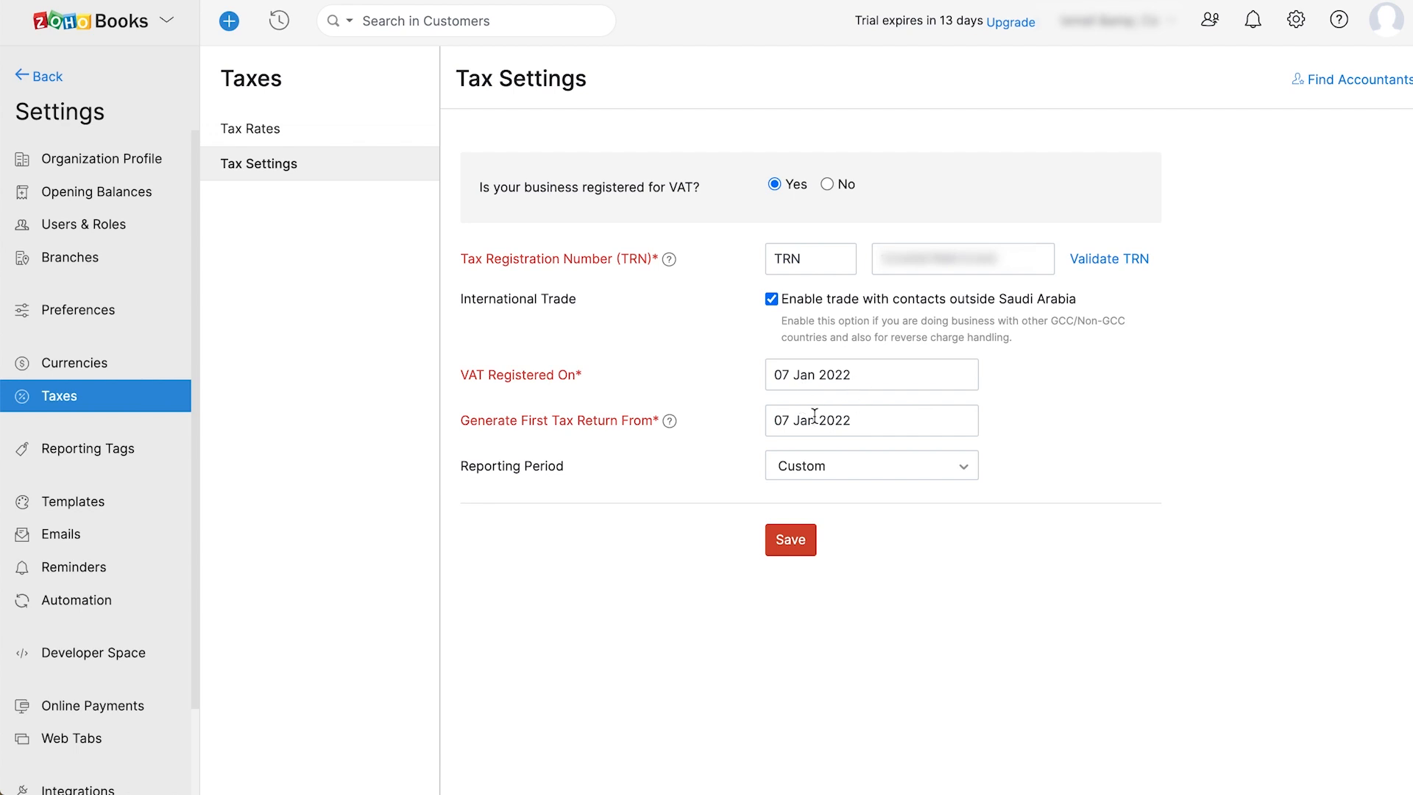
{"action": "left_click", "coordinate": [948, 468]}
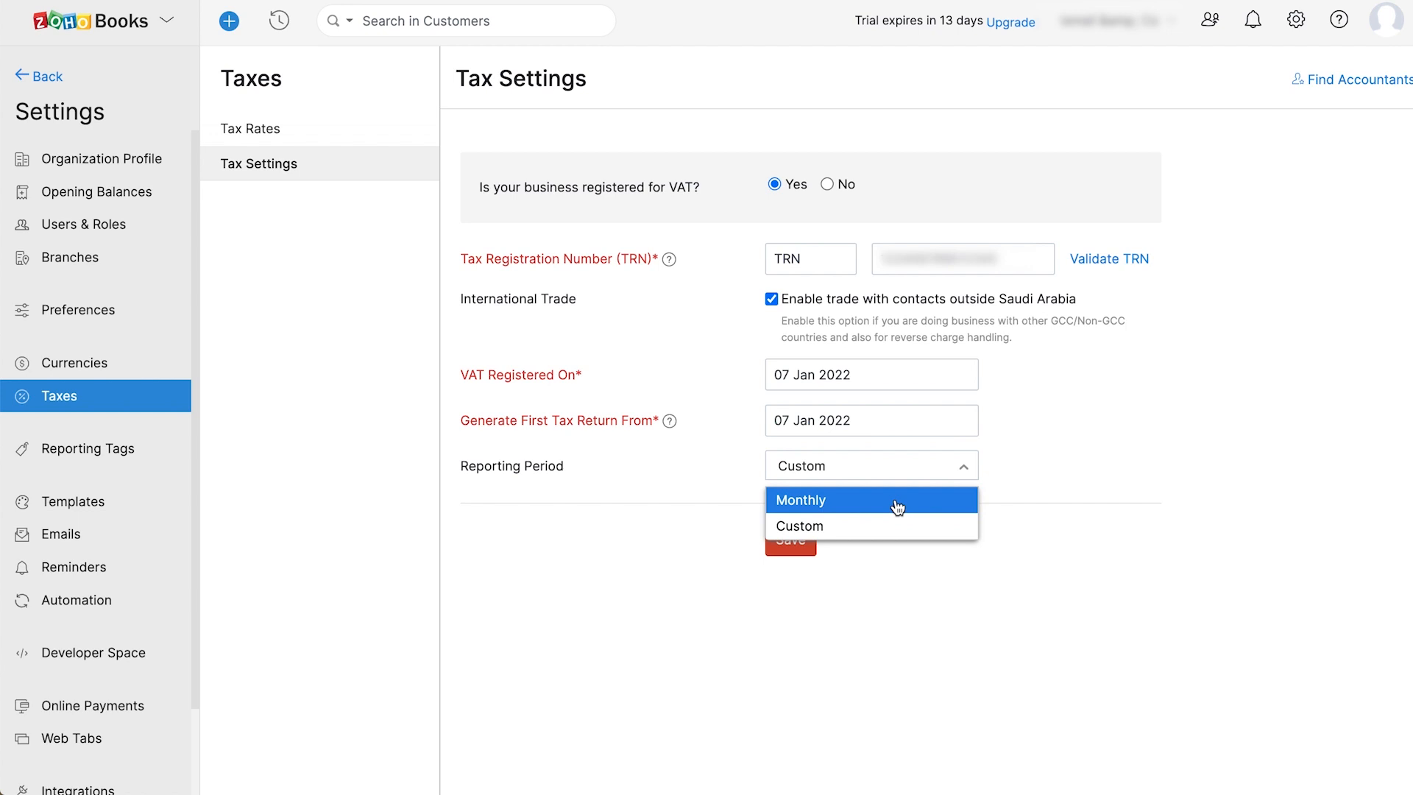
{"action": "left_click", "coordinate": [896, 506]}
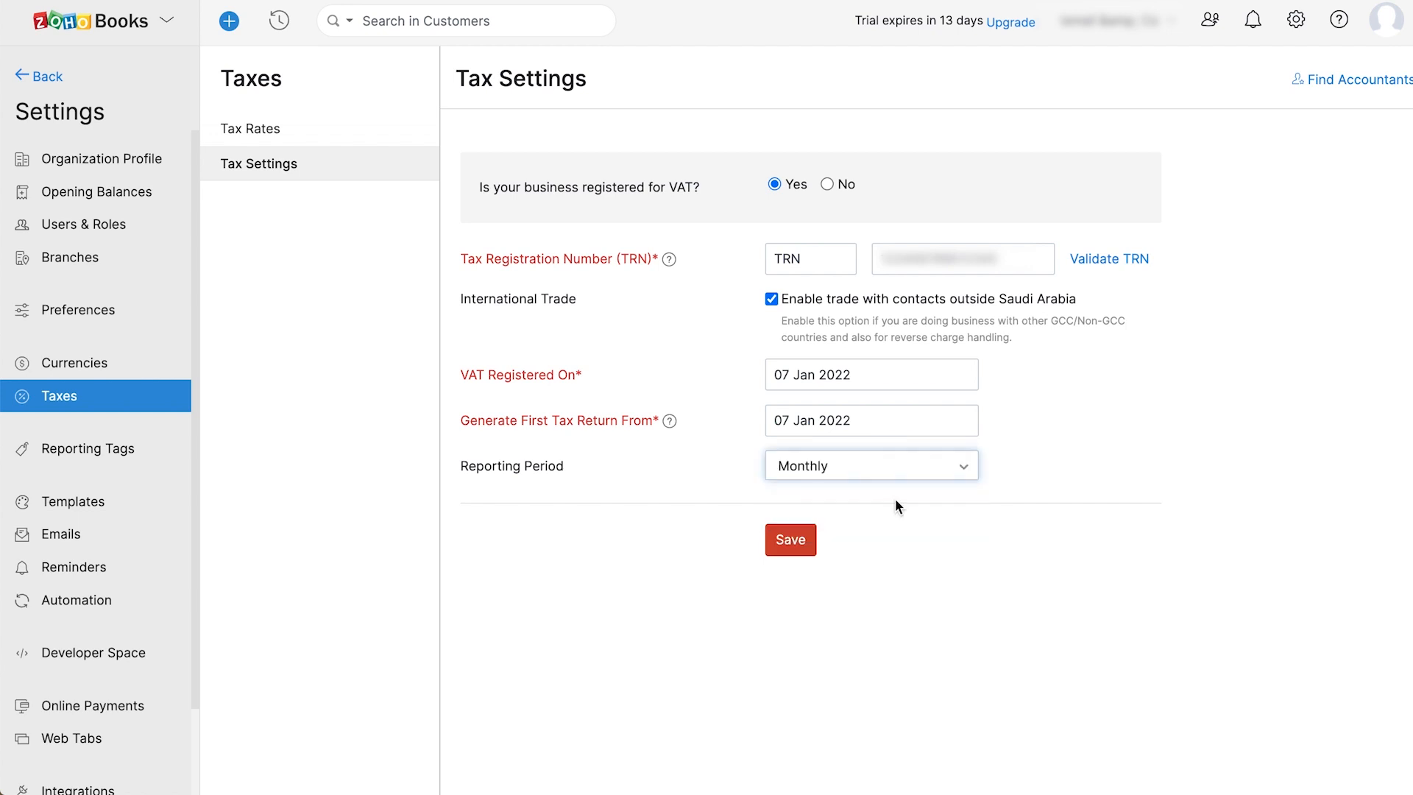
{"action": "left_click", "coordinate": [800, 541]}
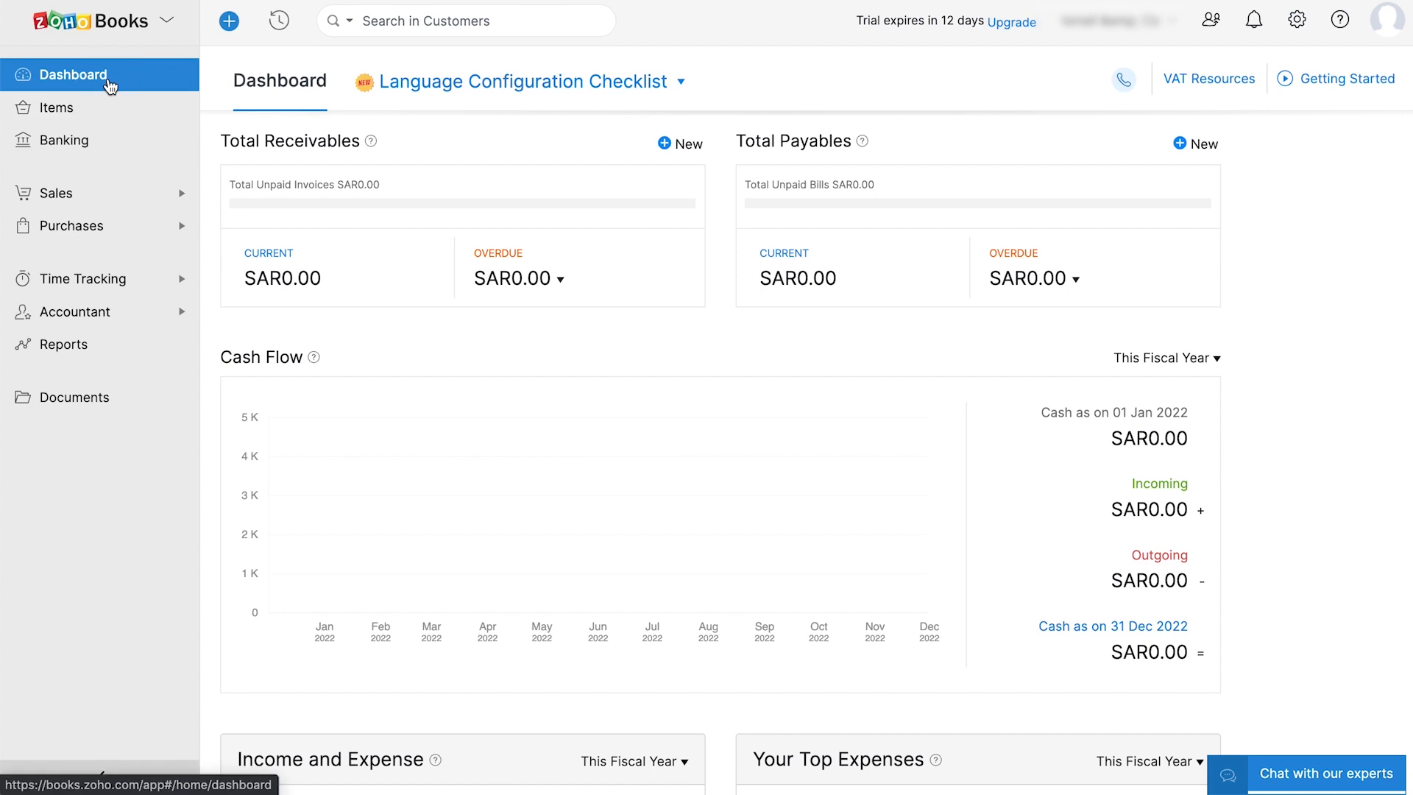
- Visit Items and Banking, then the Sales pages Customers, Estimates and Sales Orders
{"action": "left_click", "coordinate": [106, 115]}
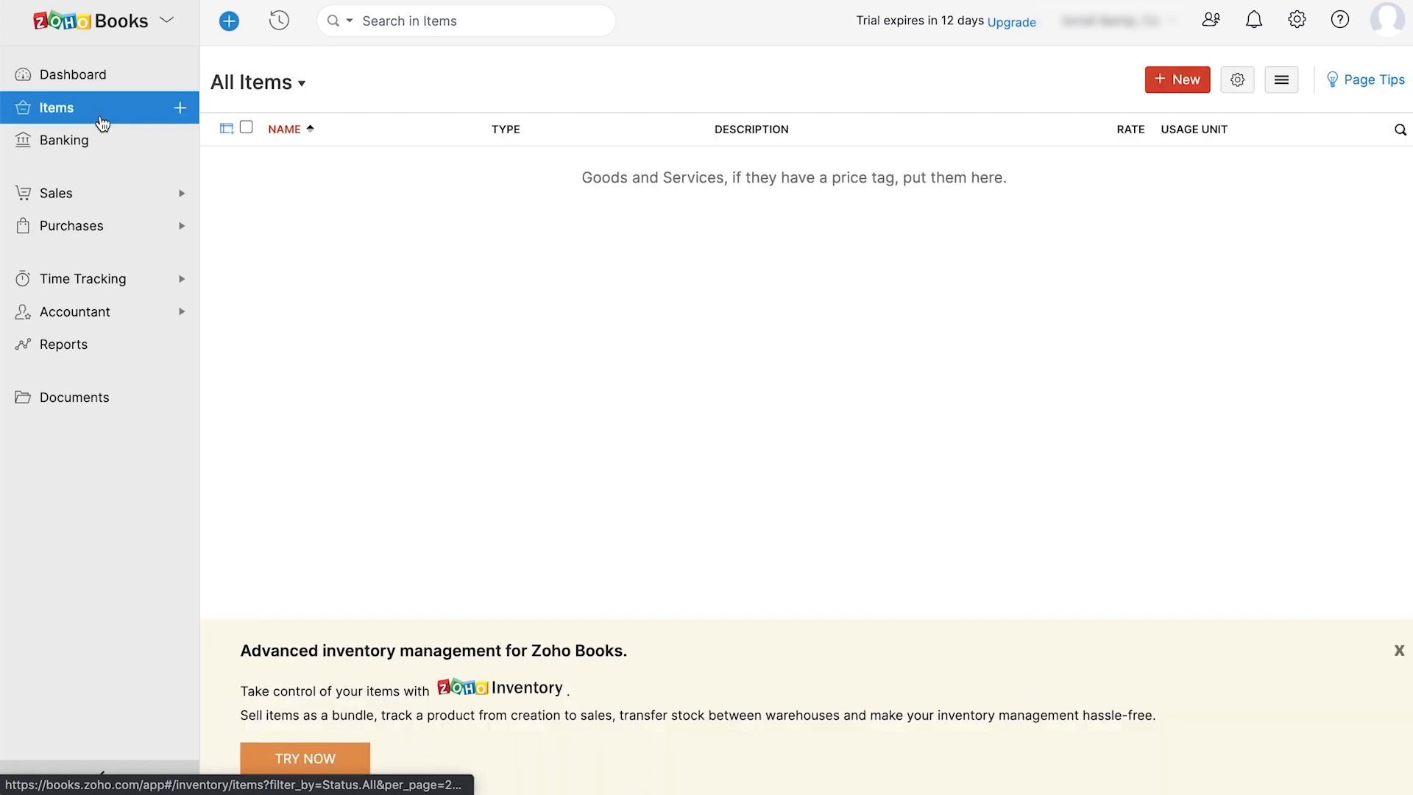
{"action": "left_click", "coordinate": [101, 142]}
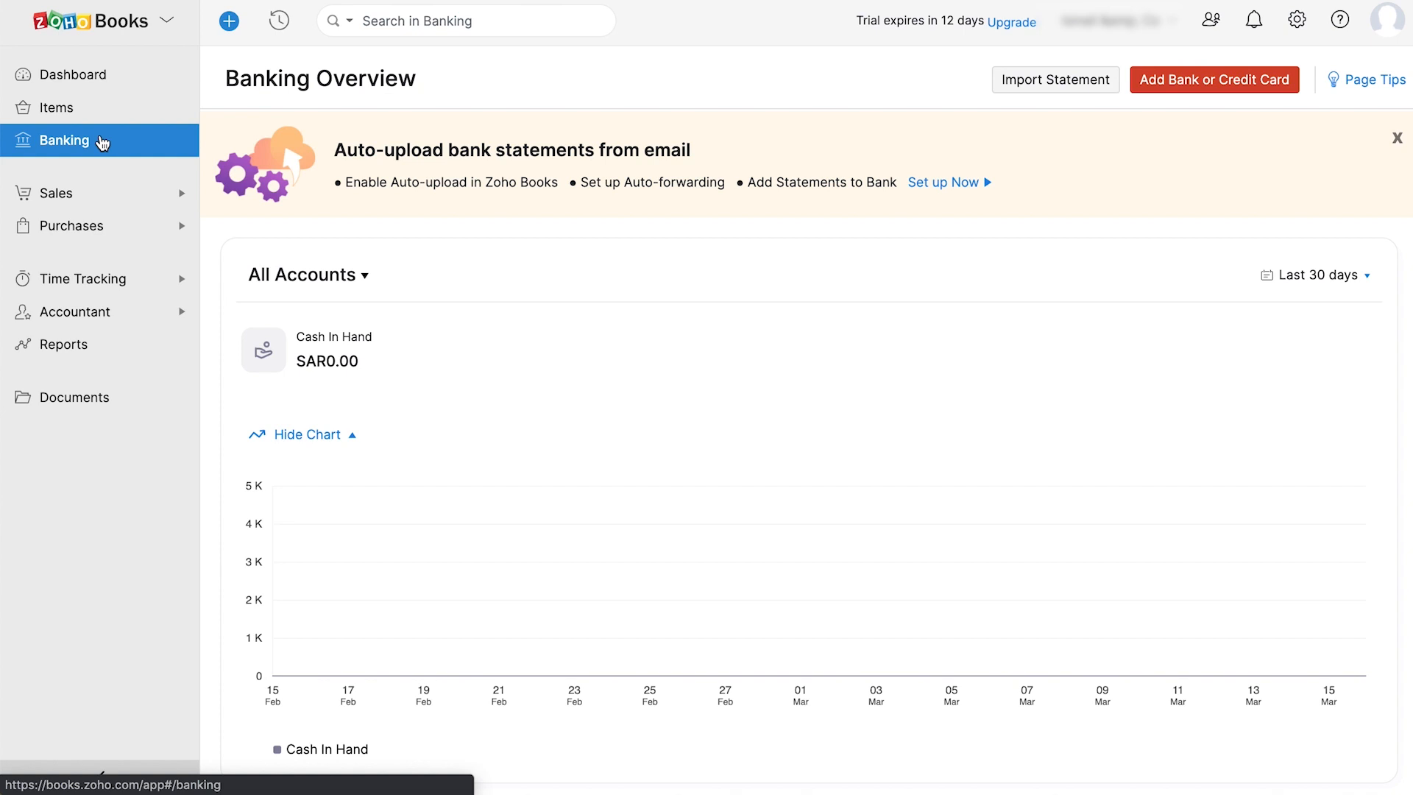
{"action": "left_click", "coordinate": [98, 193]}
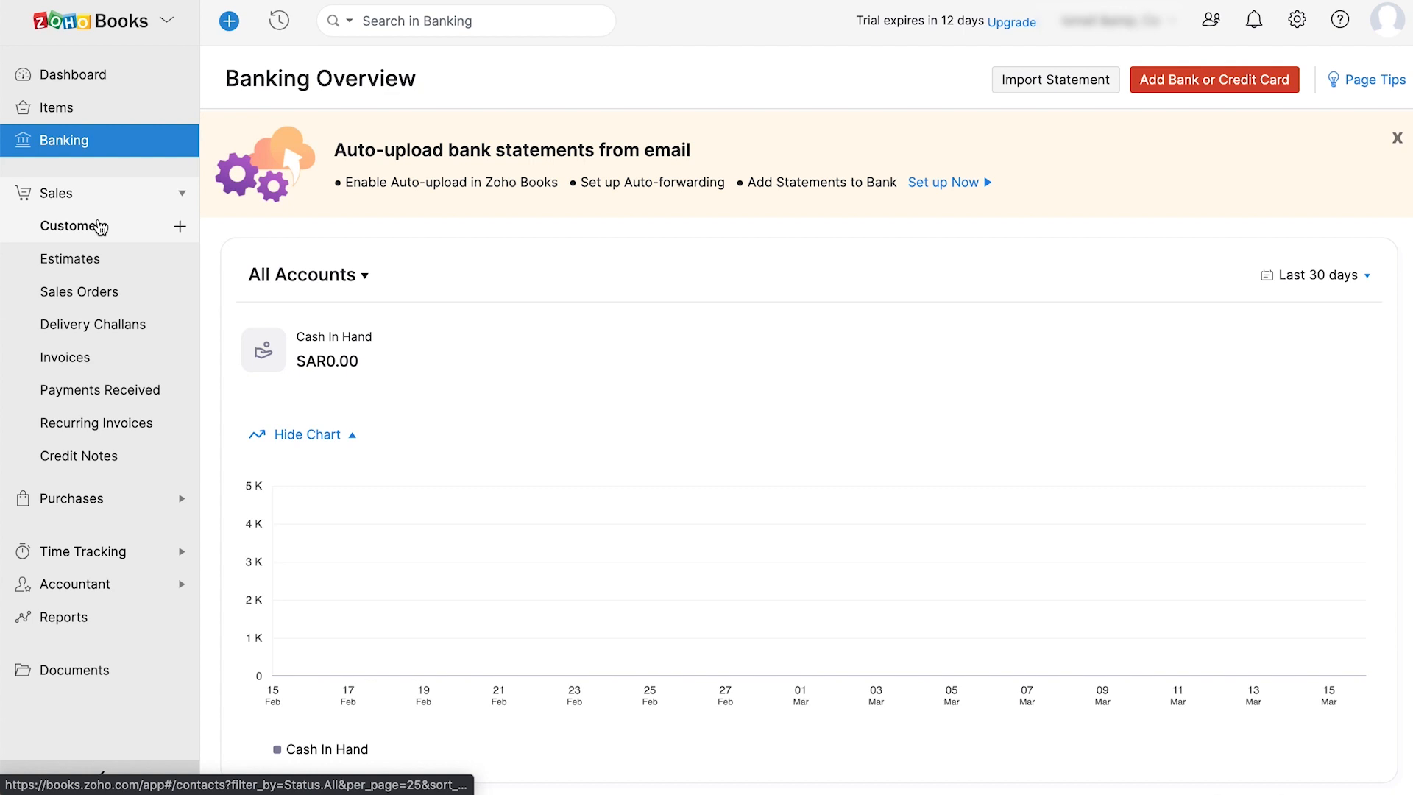
{"action": "left_click", "coordinate": [101, 227]}
{"action": "left_click", "coordinate": [100, 257]}
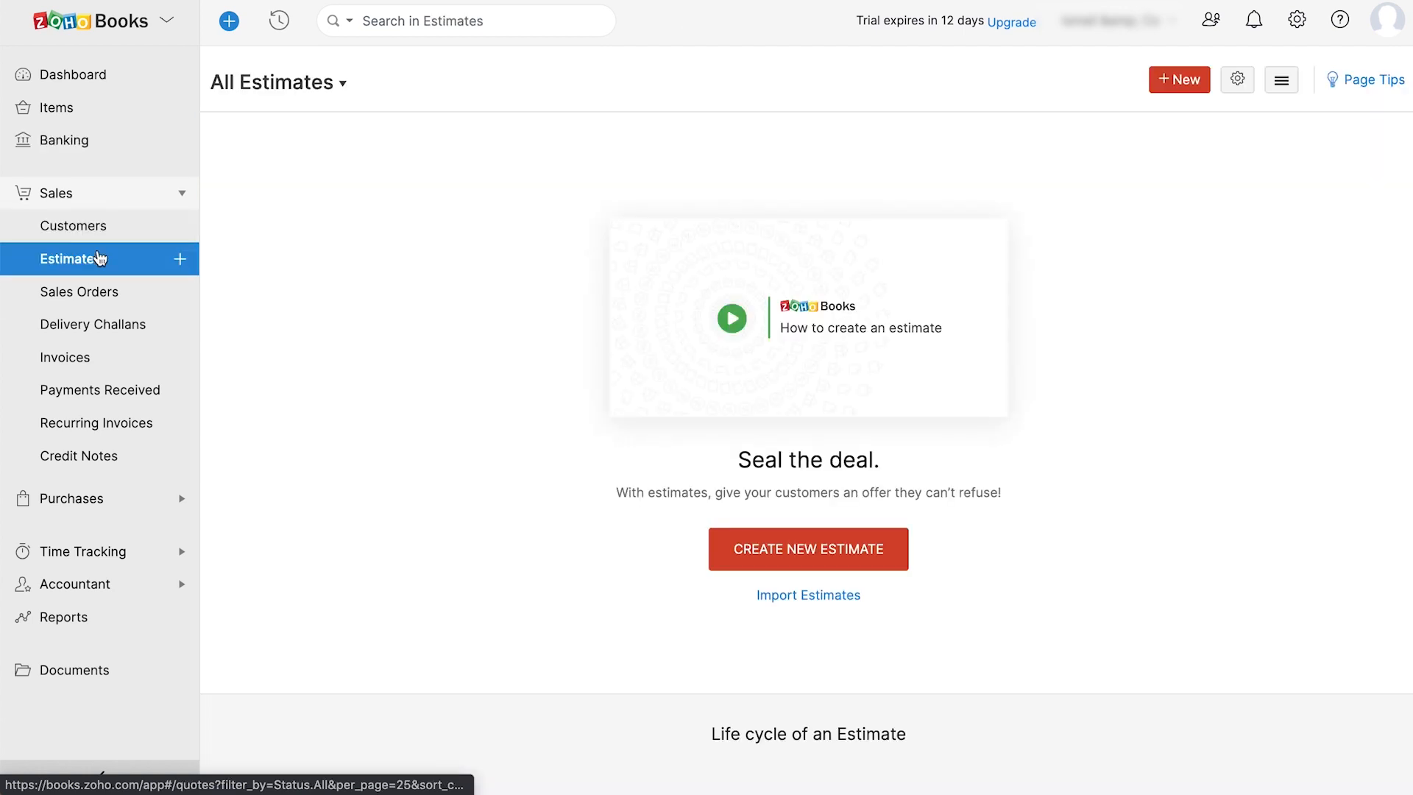
{"action": "left_click", "coordinate": [102, 292]}
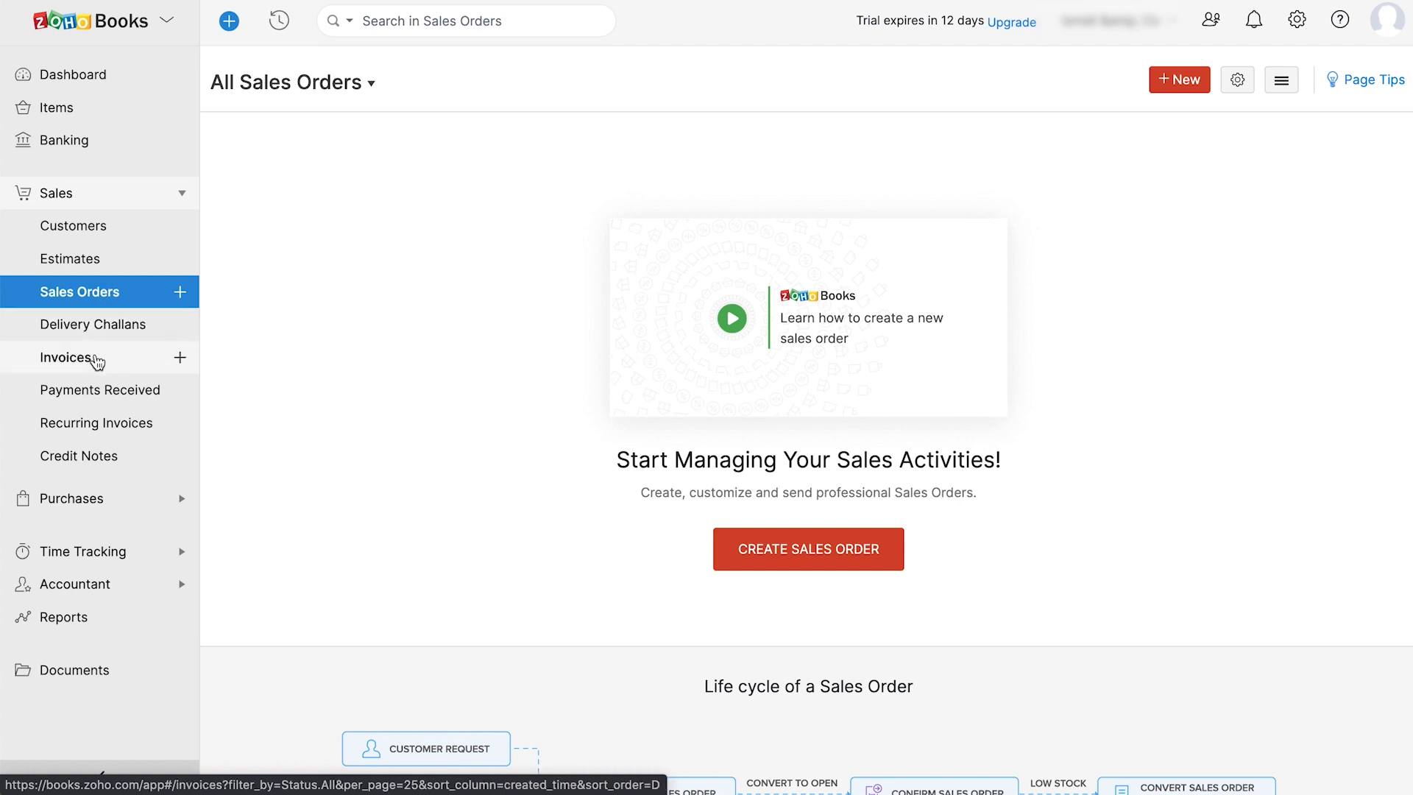
- Continue through Invoices, Payments Received, Recurring Invoices and Credit Notes, then Purchases > Vendors
{"action": "left_click", "coordinate": [96, 360]}
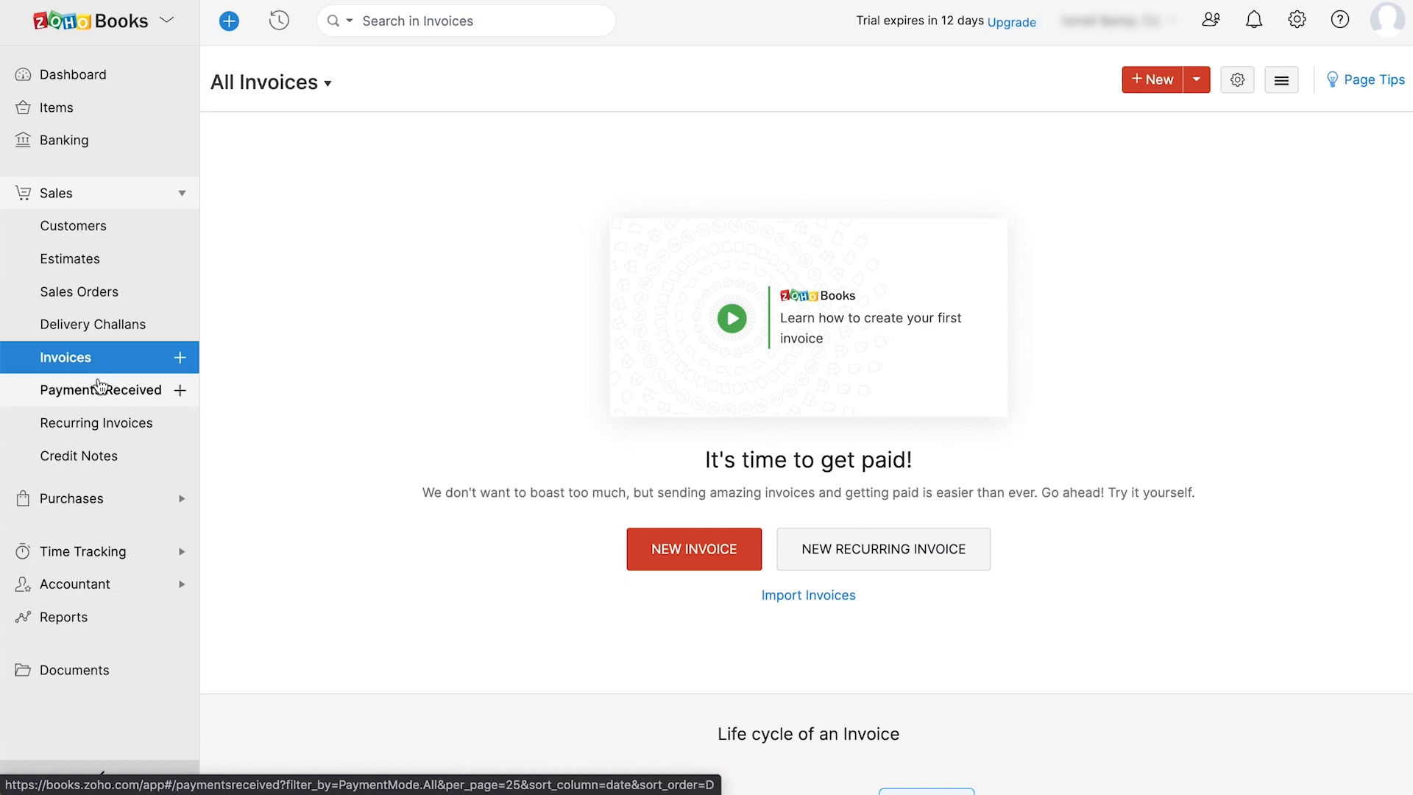
{"action": "left_click", "coordinate": [100, 387]}
{"action": "left_click", "coordinate": [101, 425]}
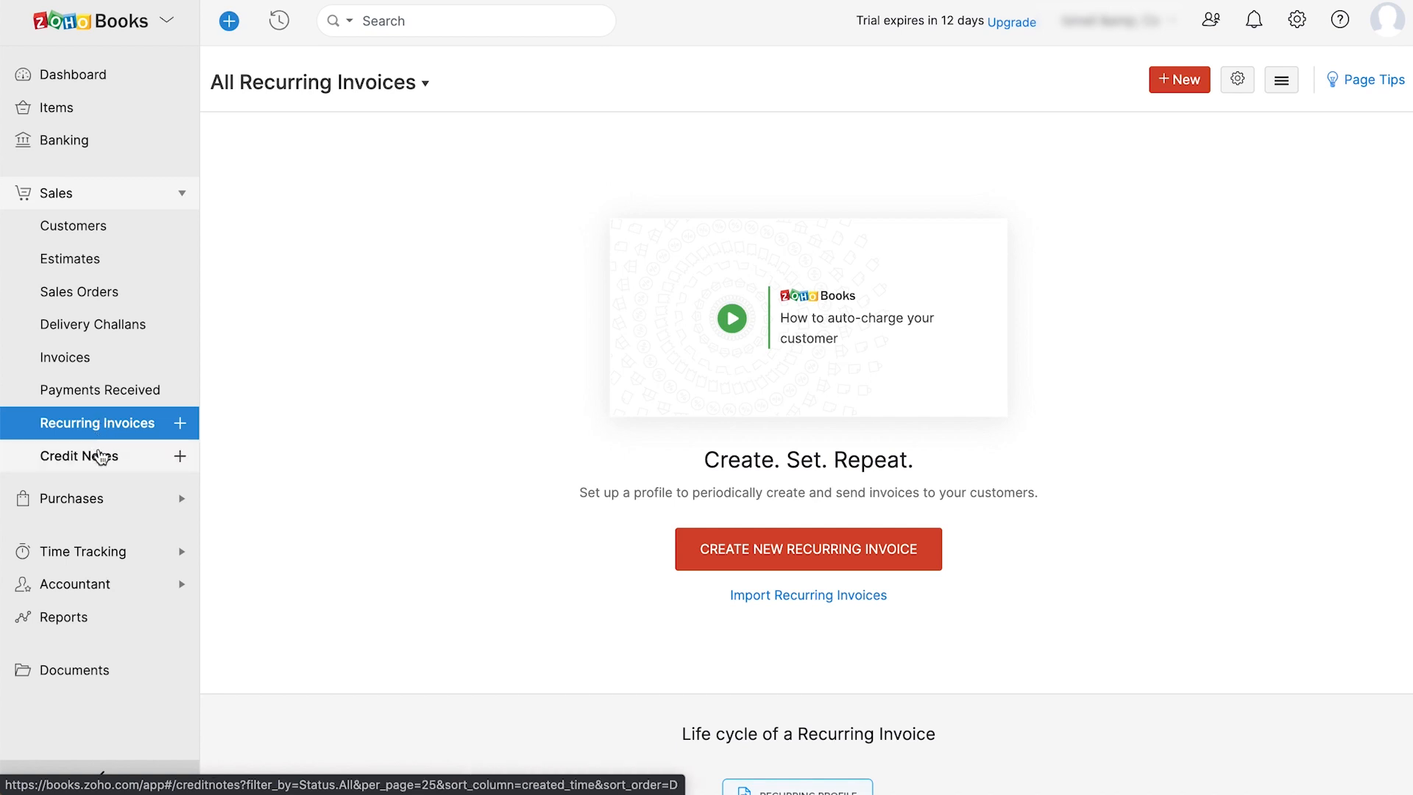
{"action": "left_click", "coordinate": [101, 456]}
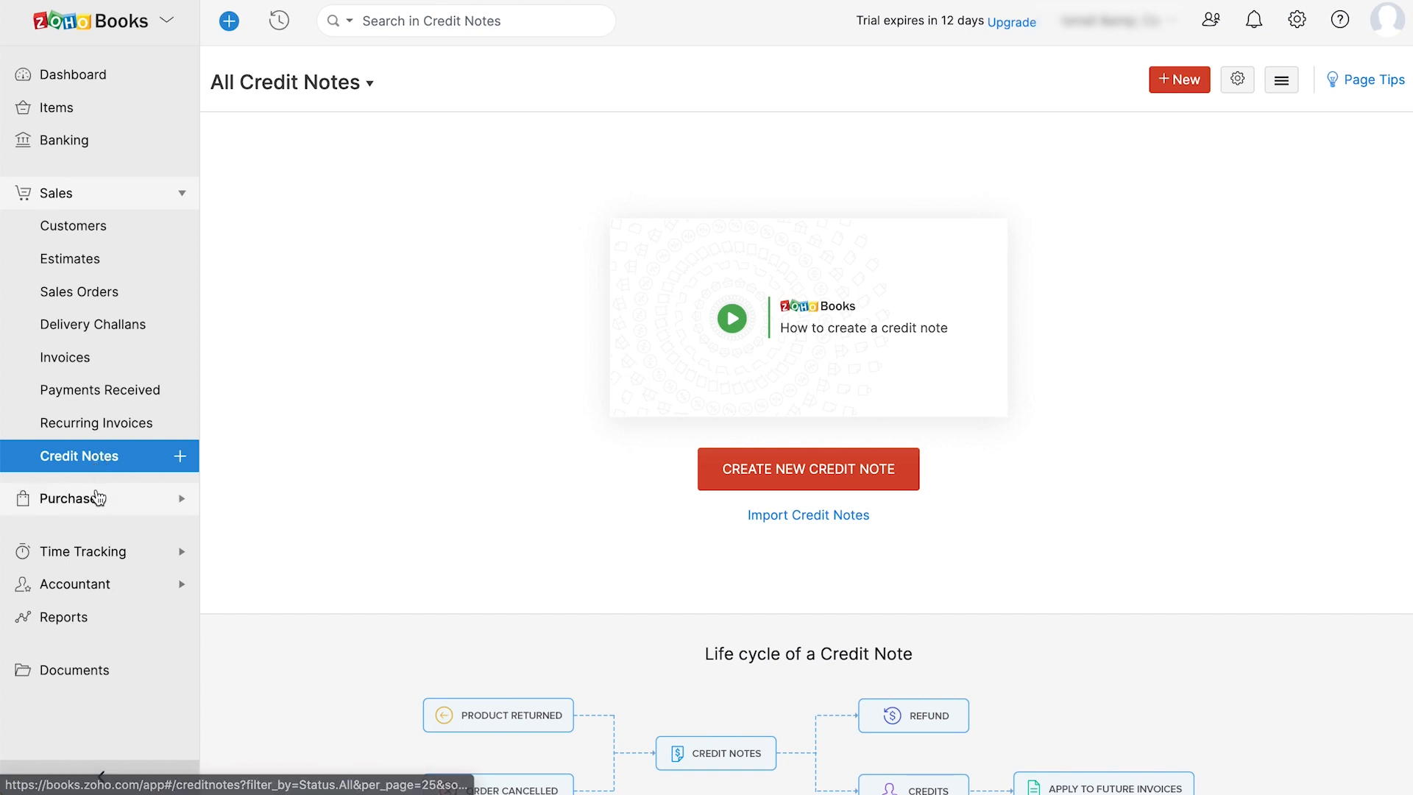
{"action": "left_click", "coordinate": [98, 497]}
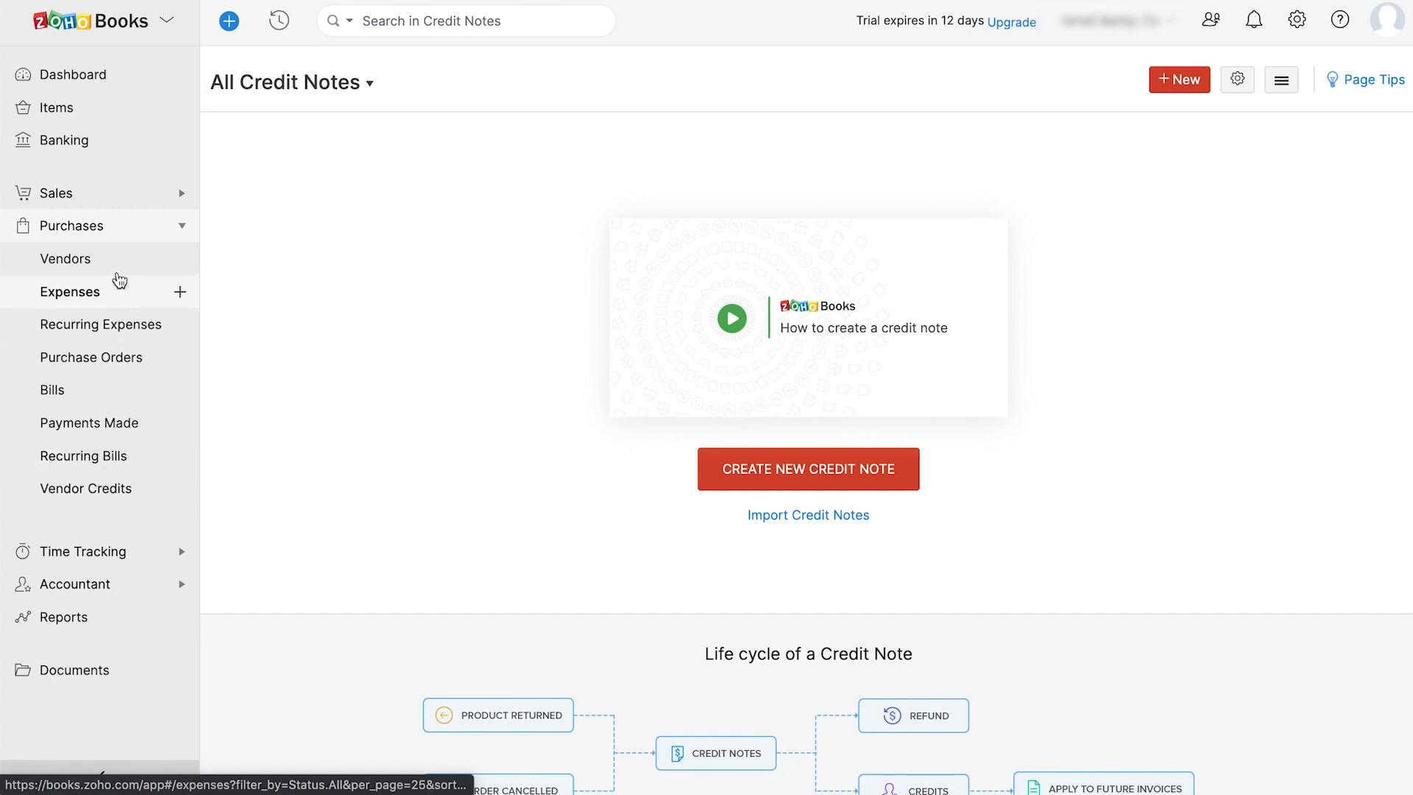
{"action": "left_click", "coordinate": [116, 266]}
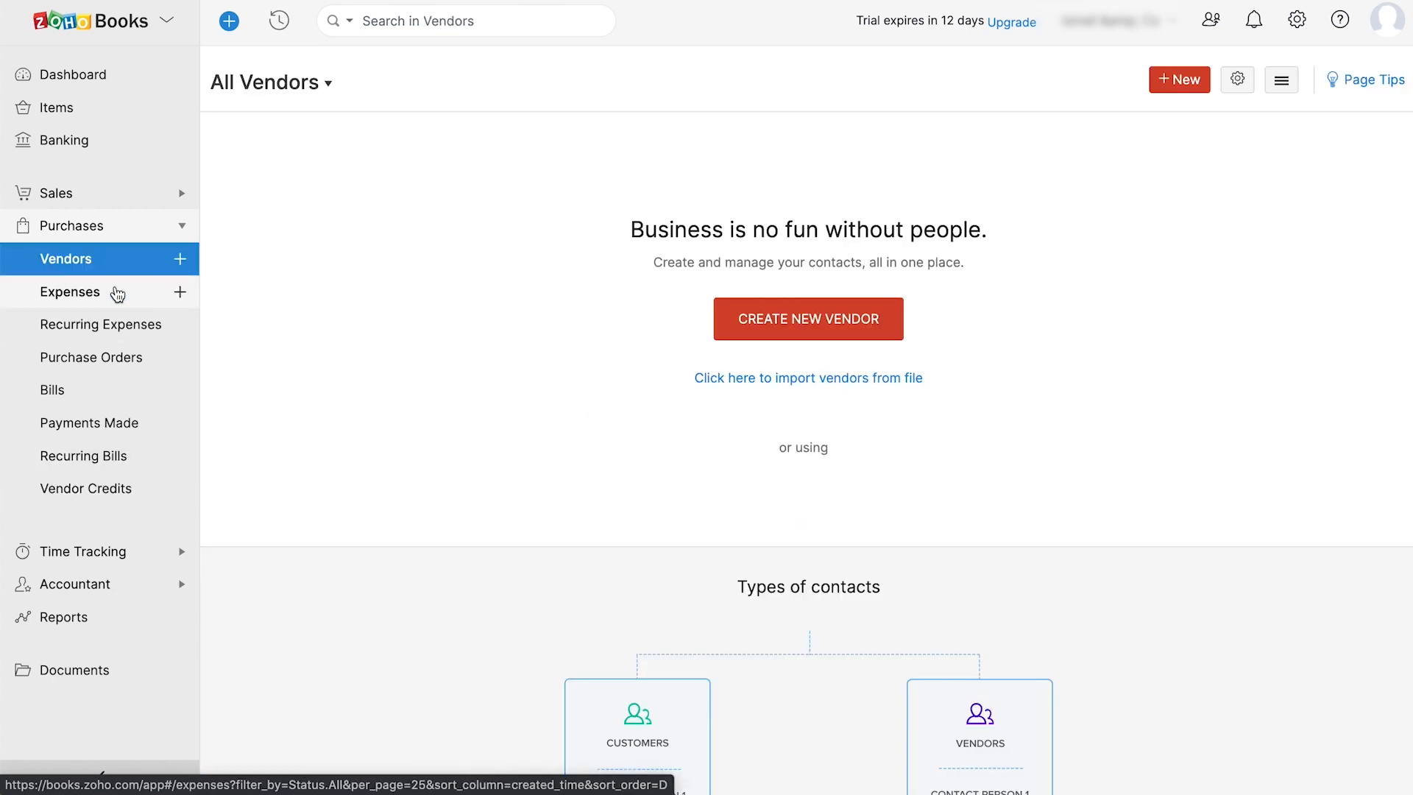
- Browse Expenses, Recurring Expenses, Purchase Orders, Bills, Payments Made, Recurring Bills, Vendor Credits, then Projects
{"action": "left_click", "coordinate": [116, 293]}
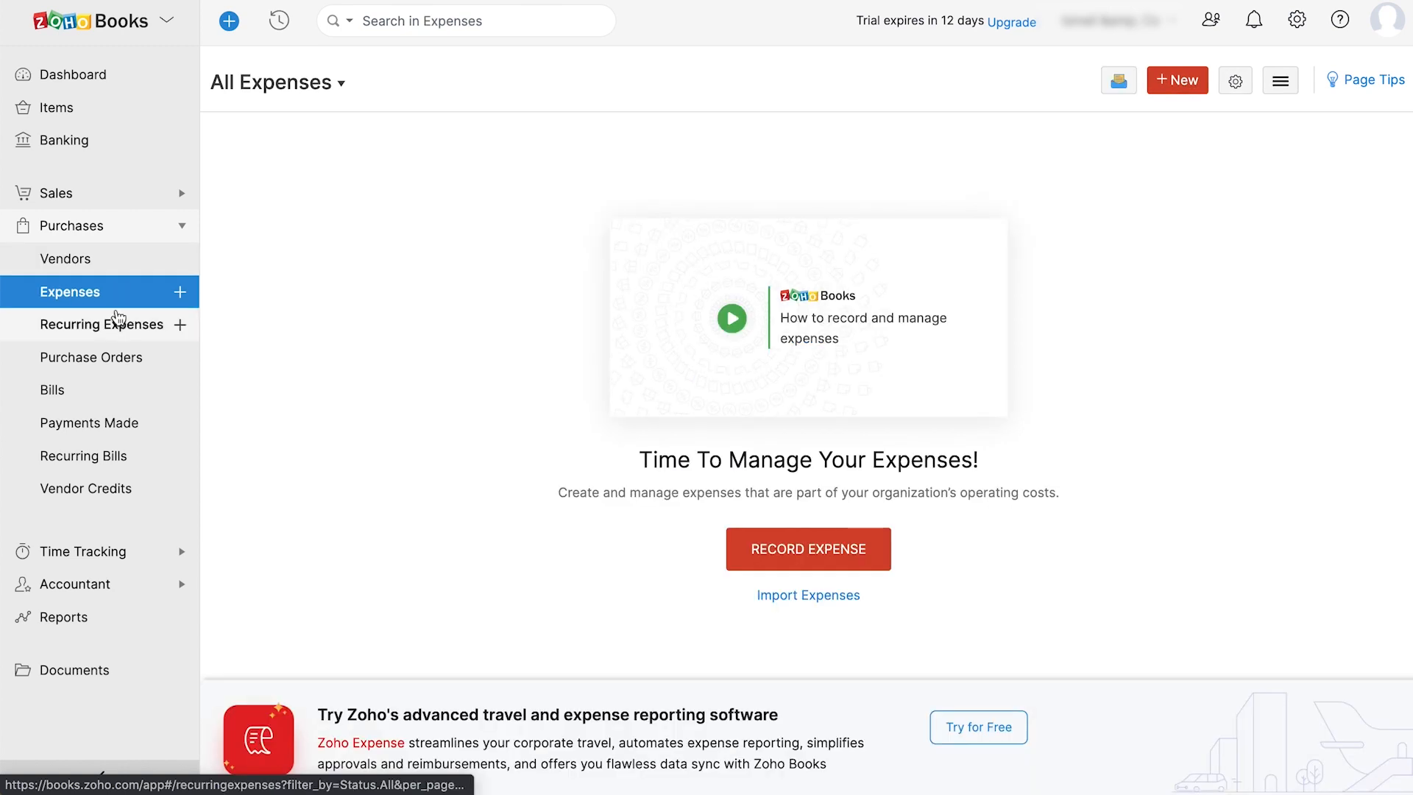
{"action": "left_click", "coordinate": [118, 326]}
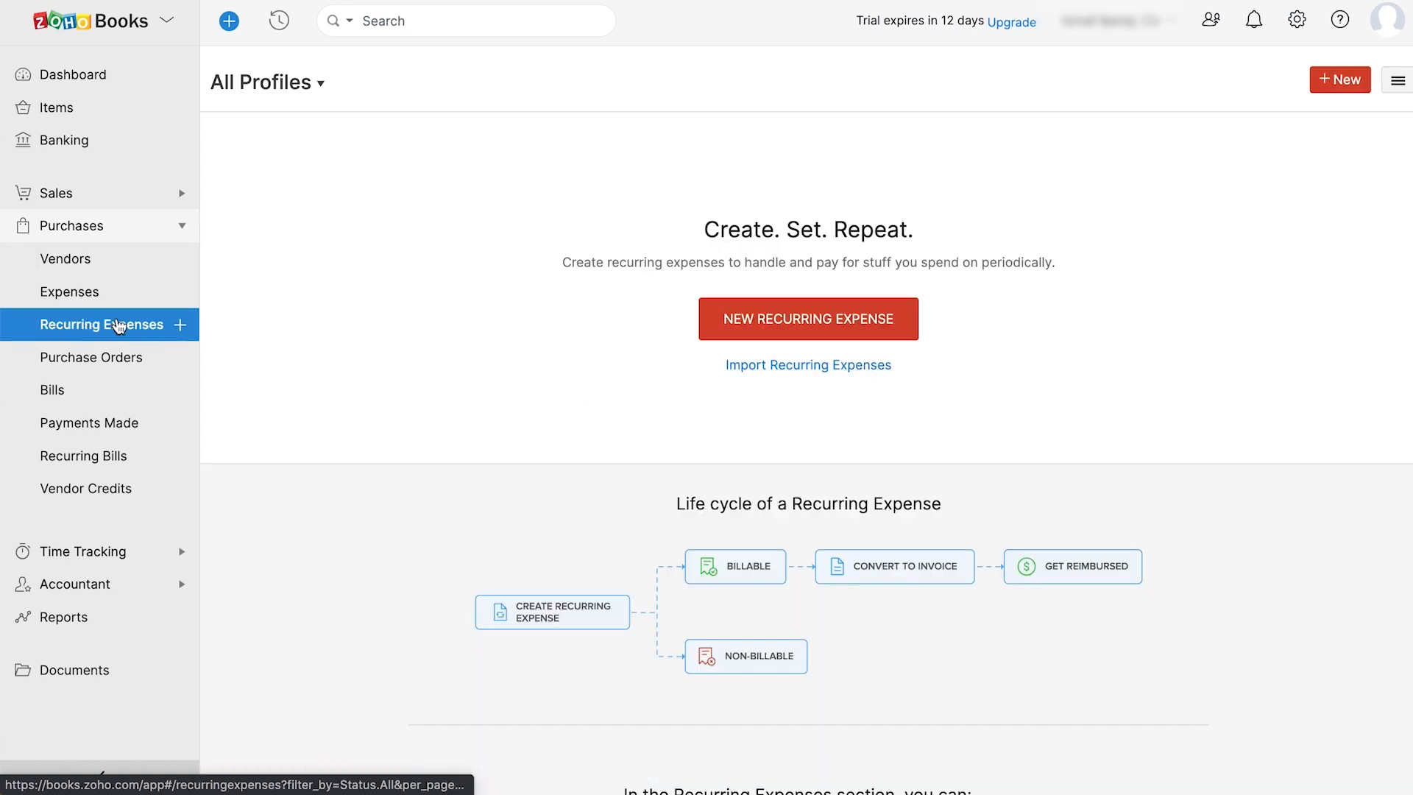
{"action": "left_click", "coordinate": [120, 359]}
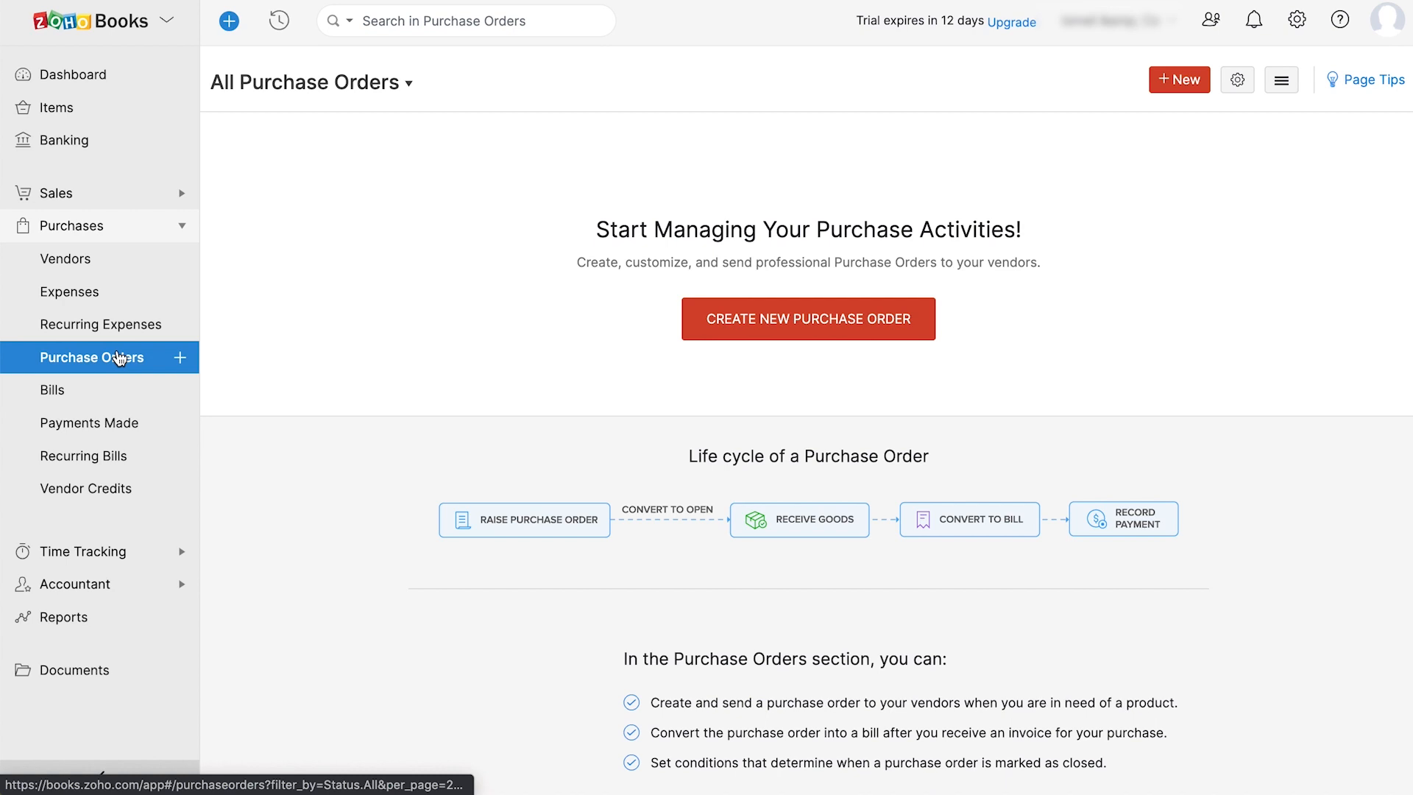
{"action": "left_click", "coordinate": [119, 390]}
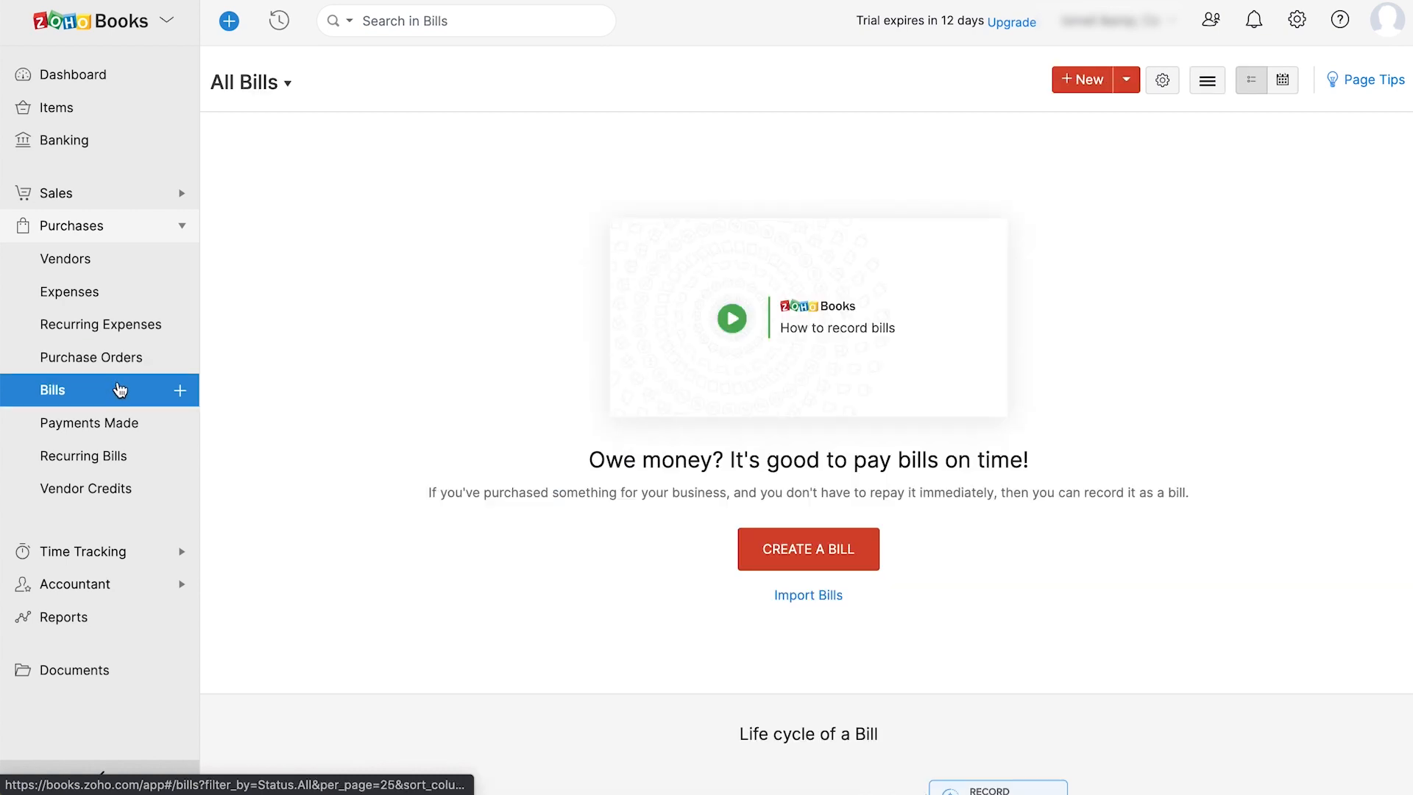
{"action": "left_click", "coordinate": [117, 421]}
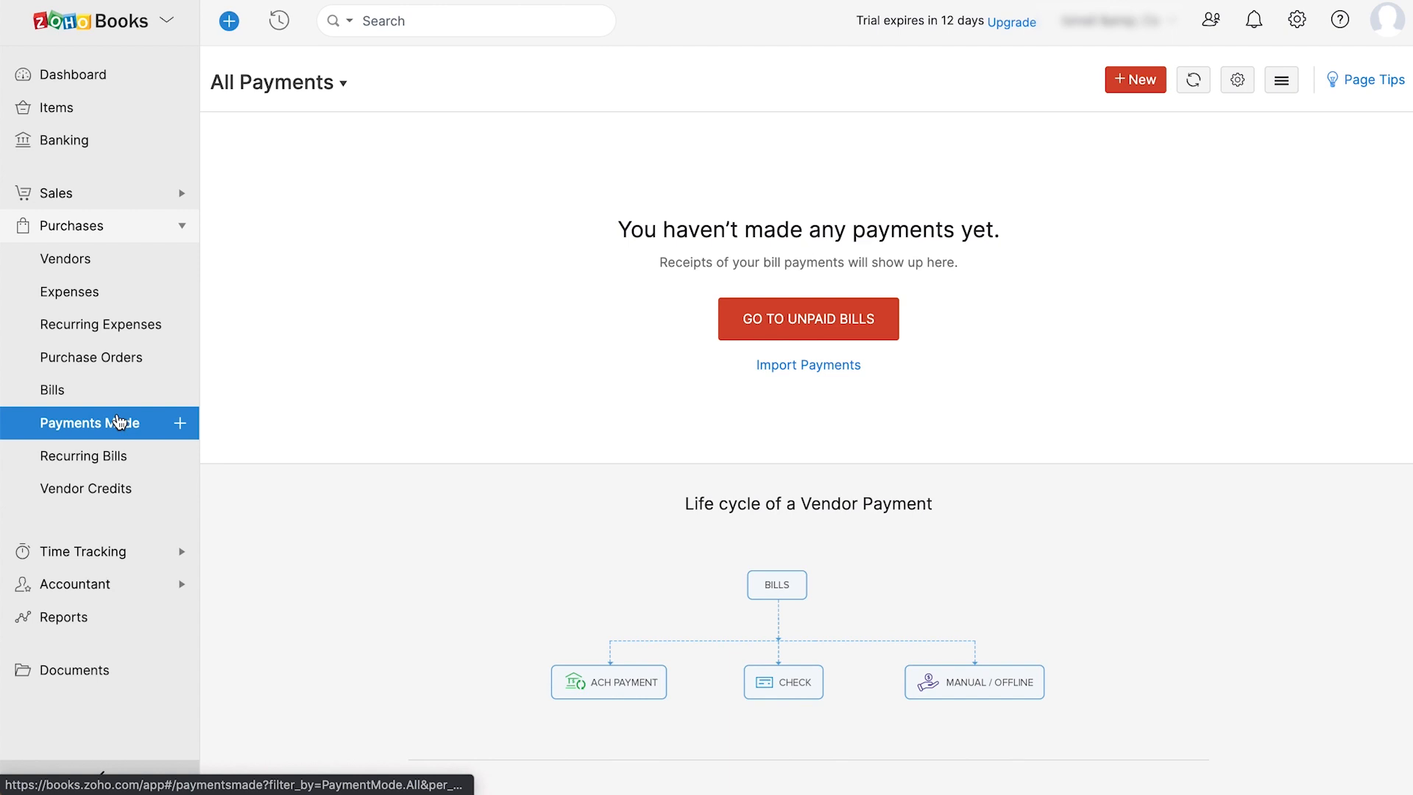
{"action": "left_click", "coordinate": [117, 457]}
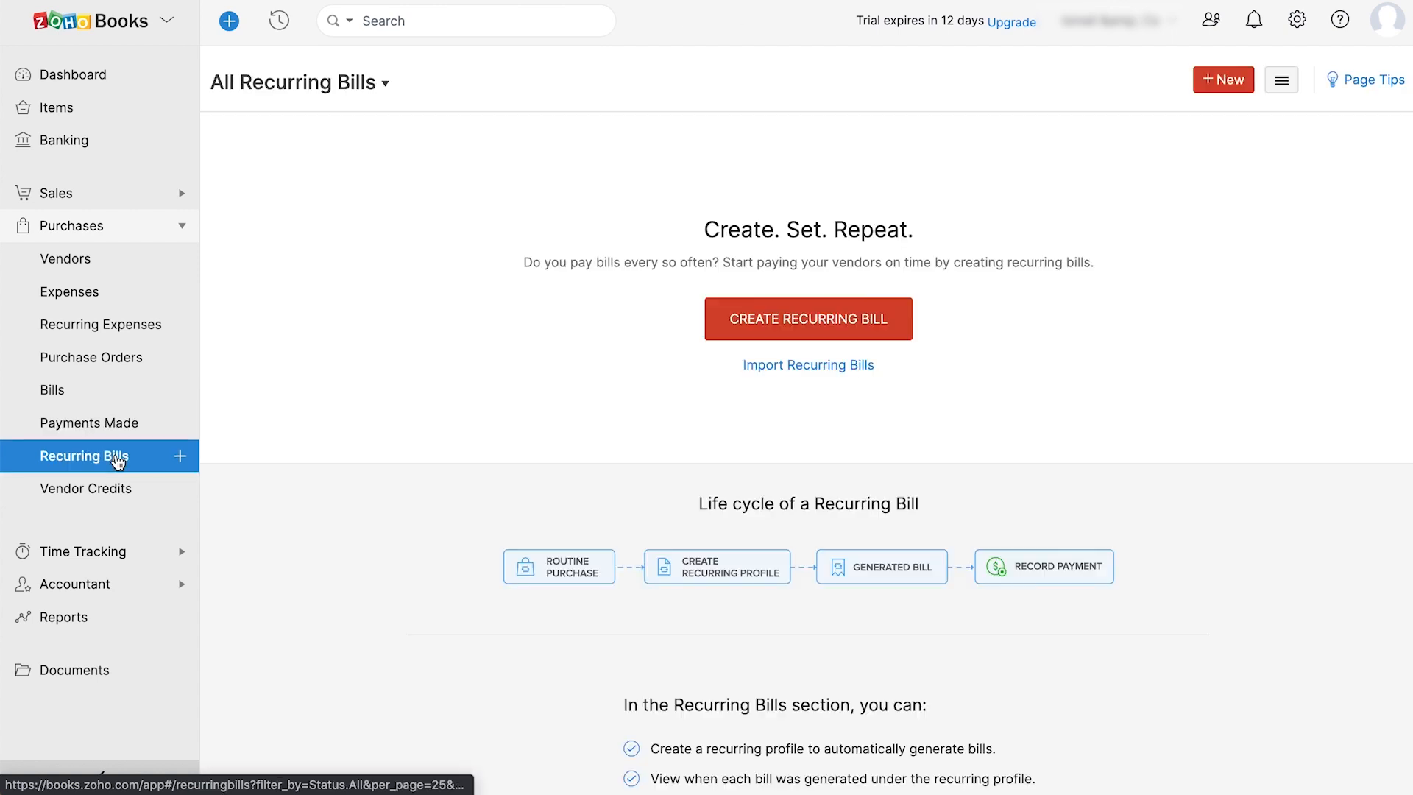
{"action": "left_click", "coordinate": [114, 492]}
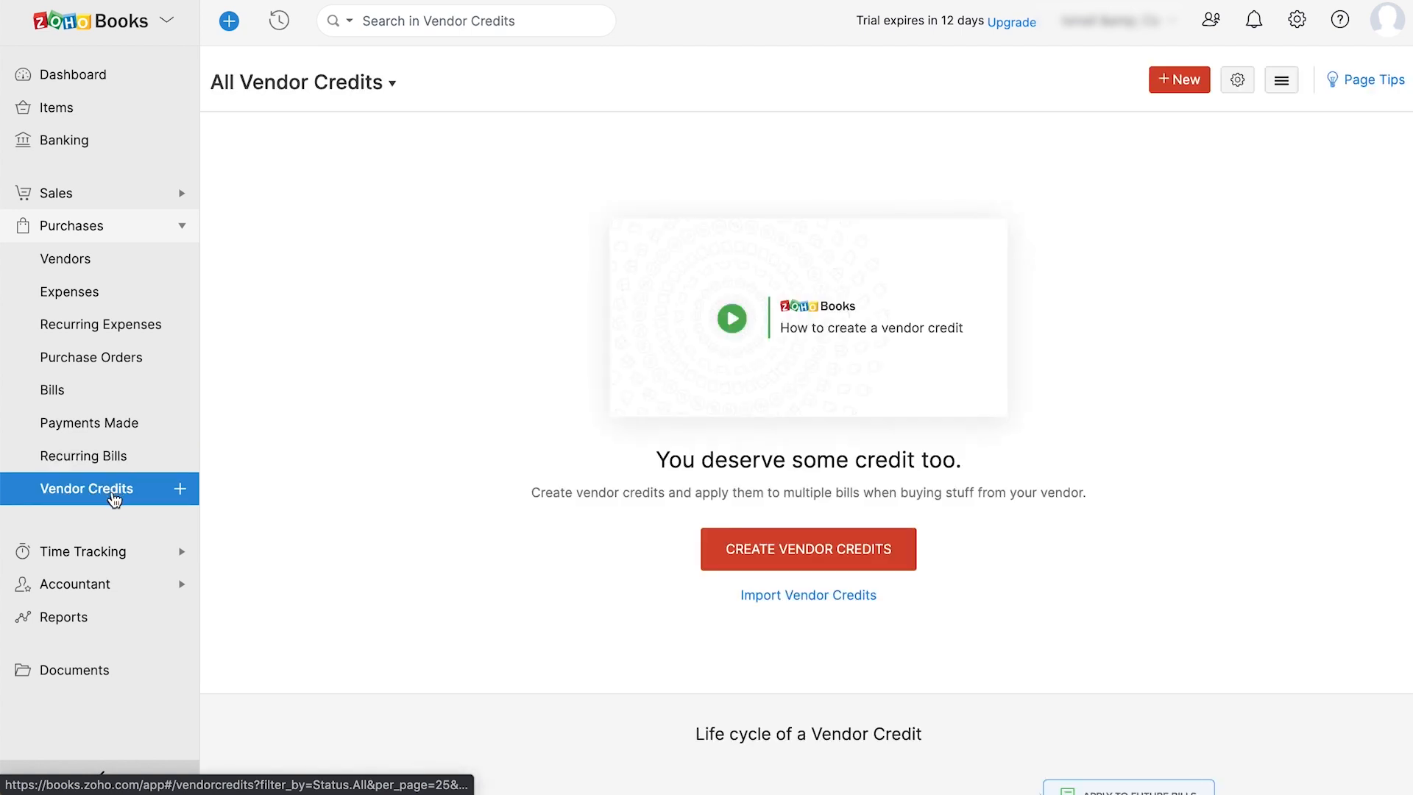
{"action": "left_click", "coordinate": [105, 552]}
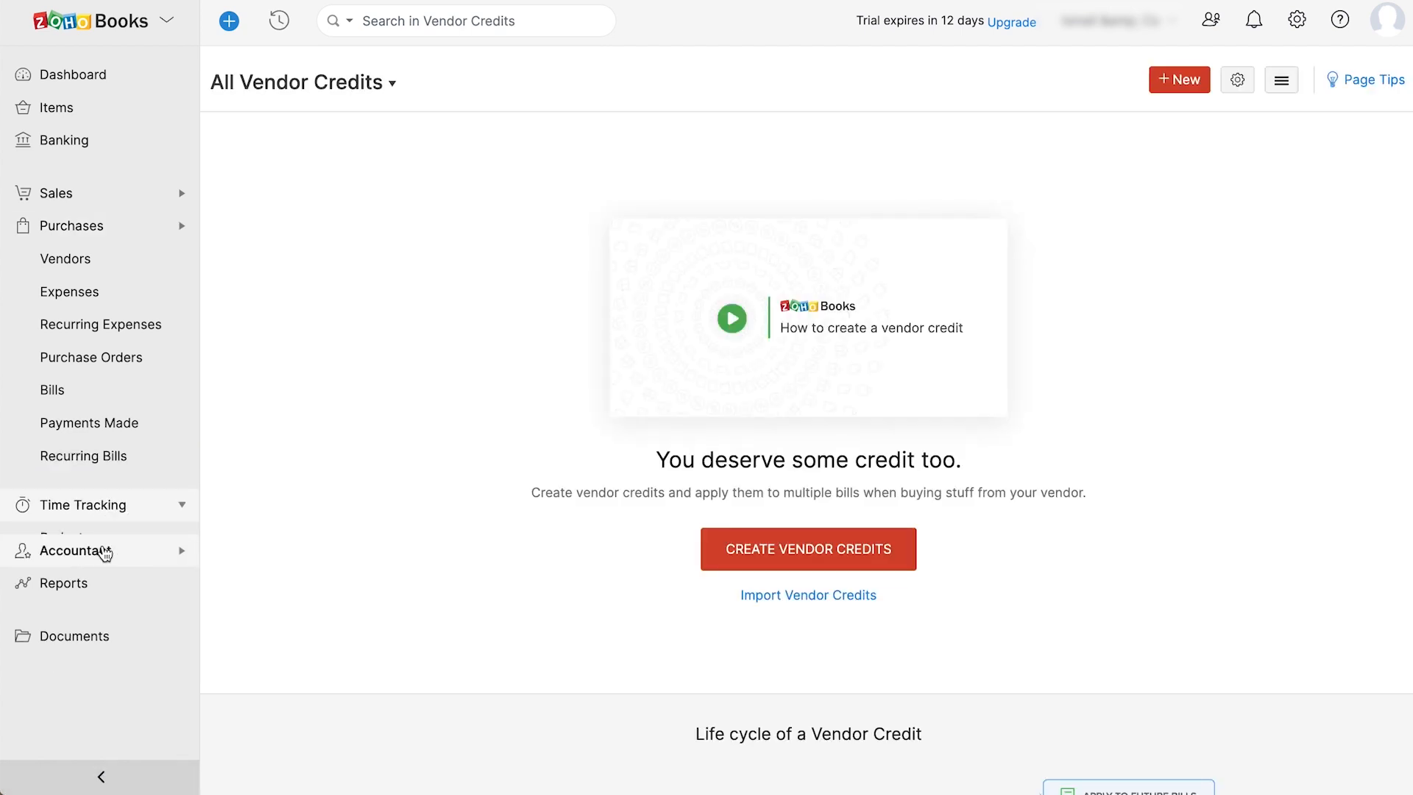
{"action": "left_click", "coordinate": [77, 314]}
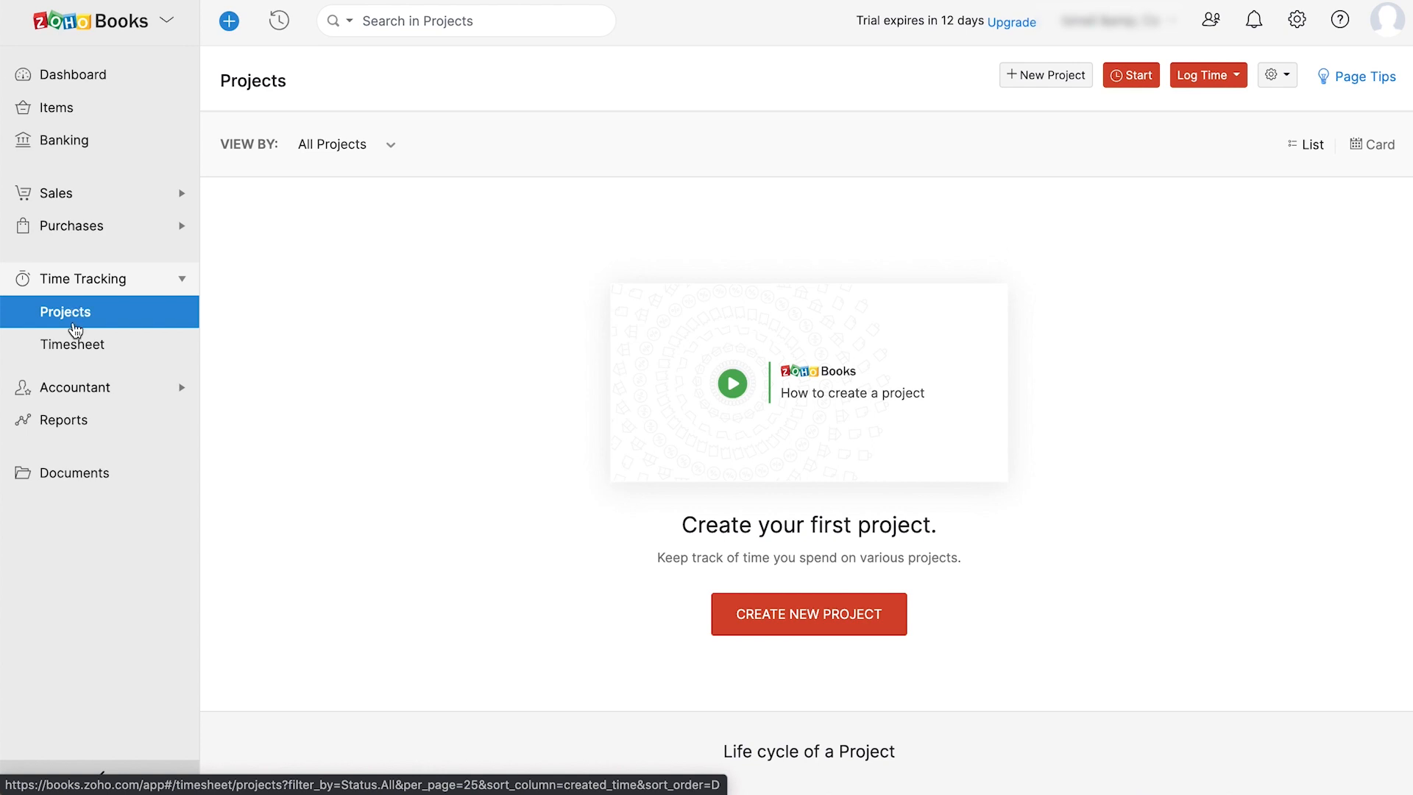
- Visit Timesheet, Manual Journals, Recurring Journals, Currency Adjustments, Chart of Accounts, Budgets, then Reports
{"action": "left_click", "coordinate": [75, 352]}
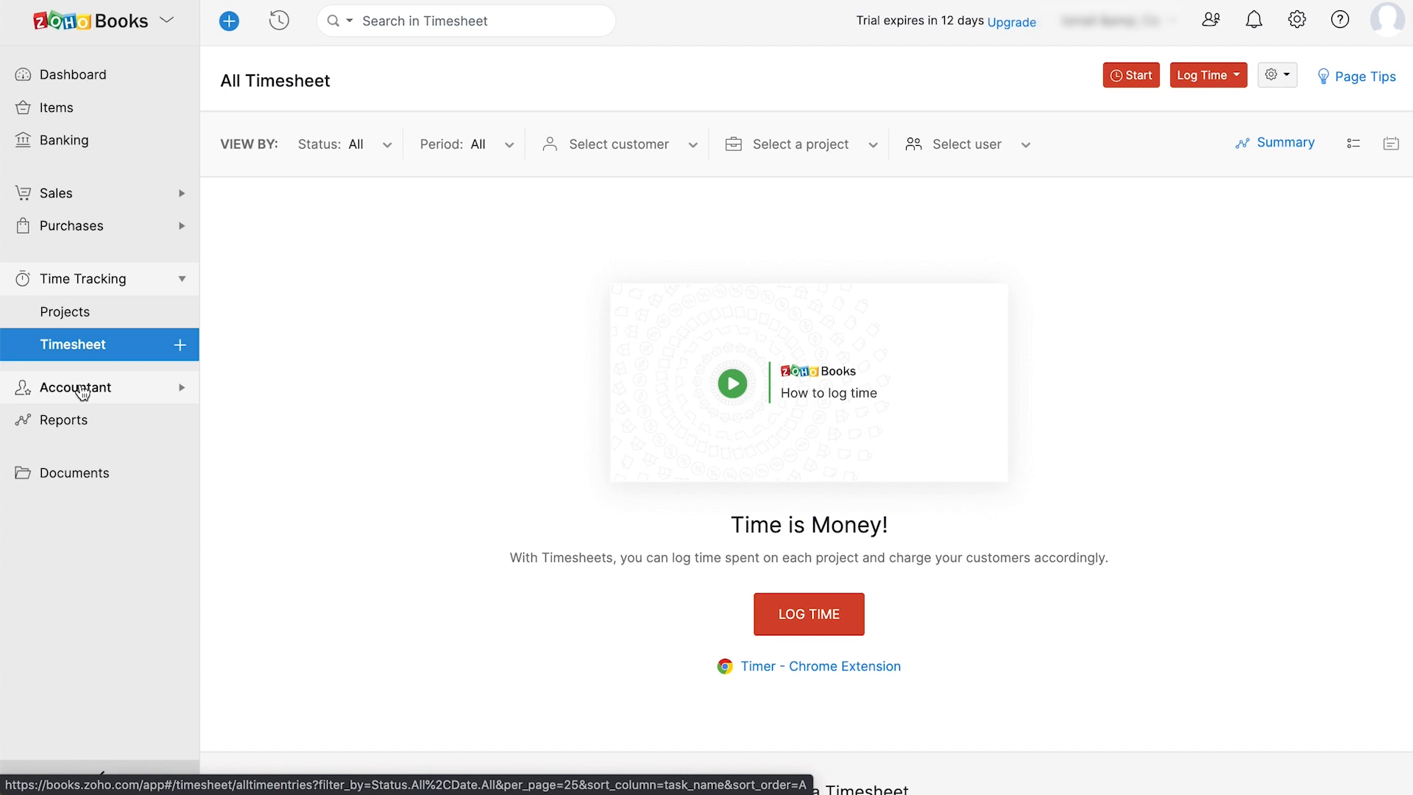
{"action": "left_click", "coordinate": [81, 390]}
{"action": "left_click", "coordinate": [90, 357]}
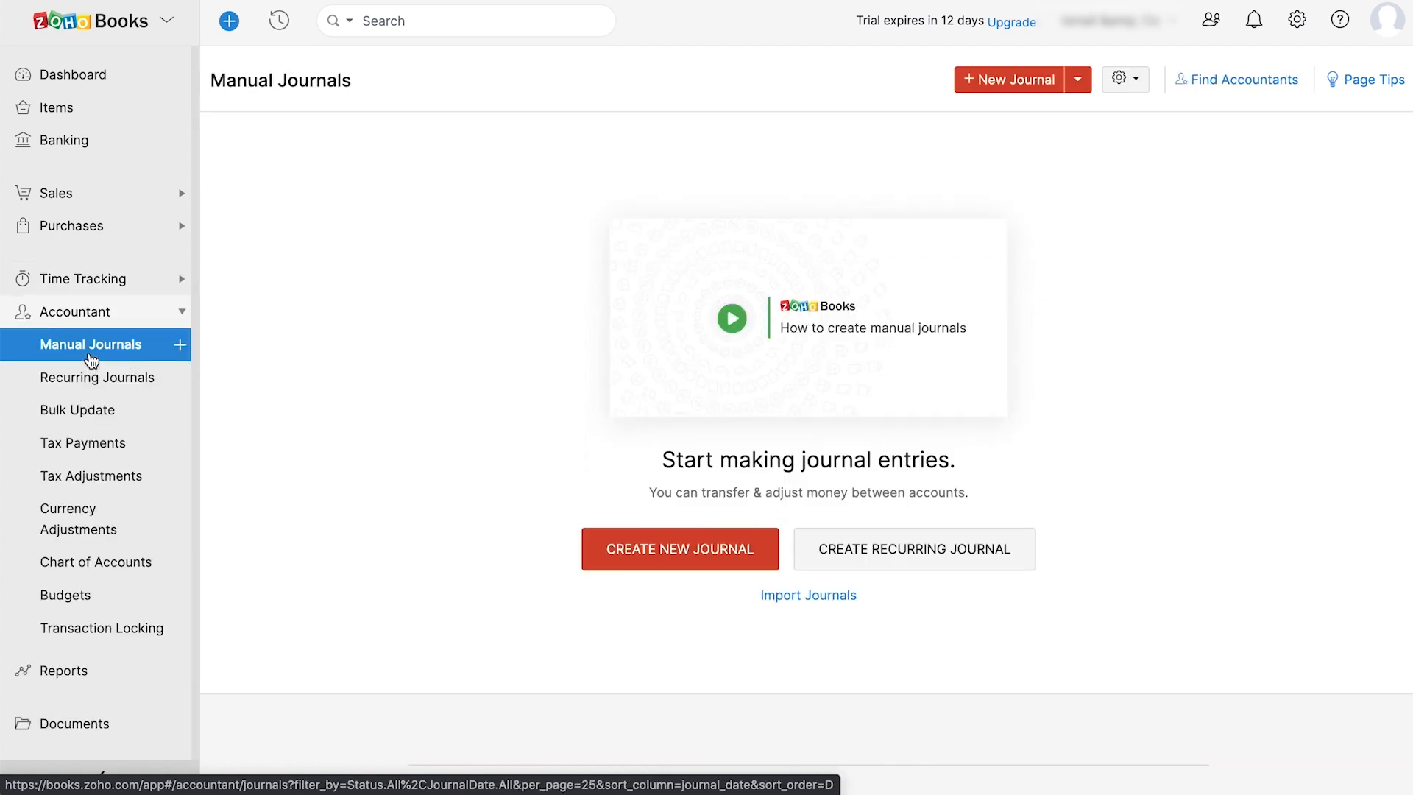
{"action": "left_click", "coordinate": [92, 377]}
{"action": "left_click", "coordinate": [99, 534]}
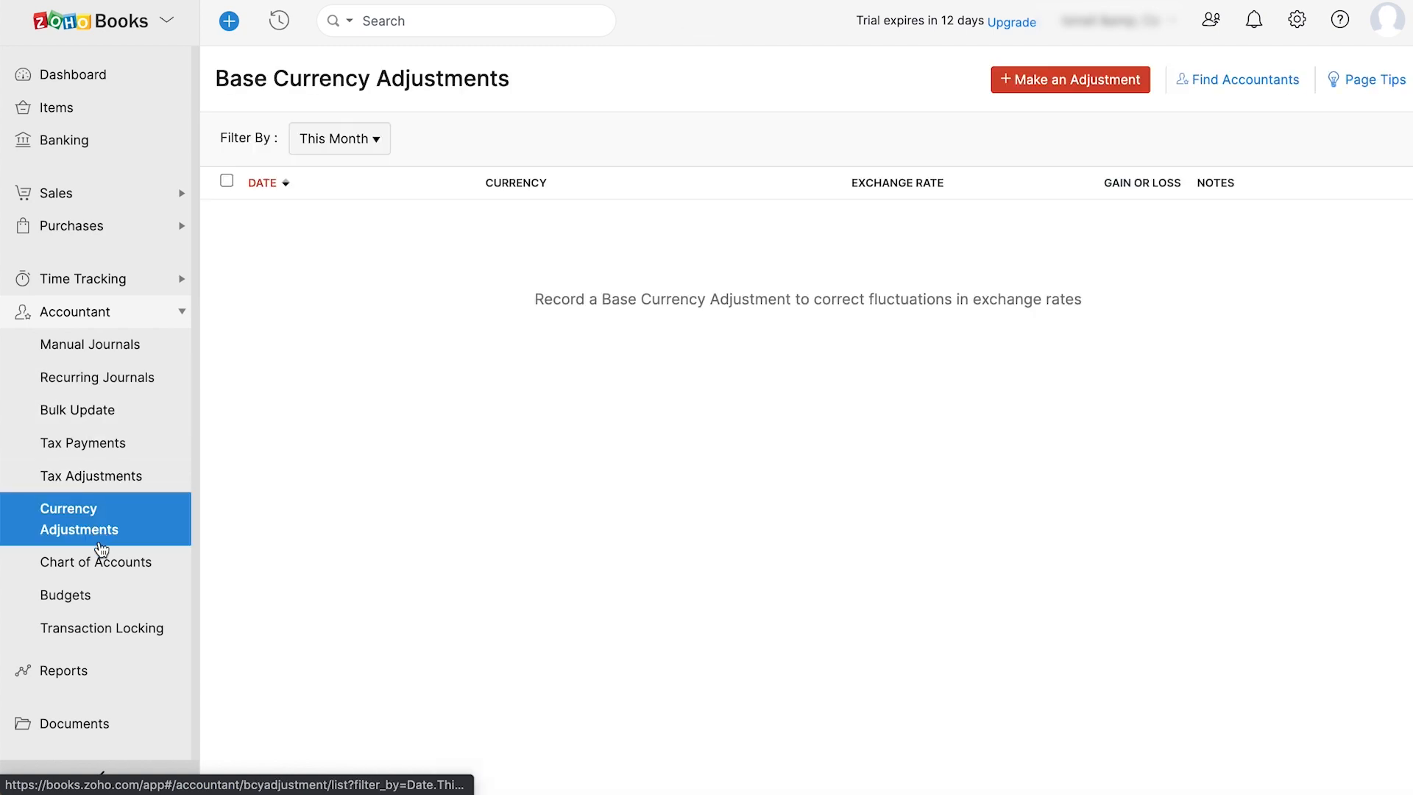
{"action": "left_click", "coordinate": [103, 566]}
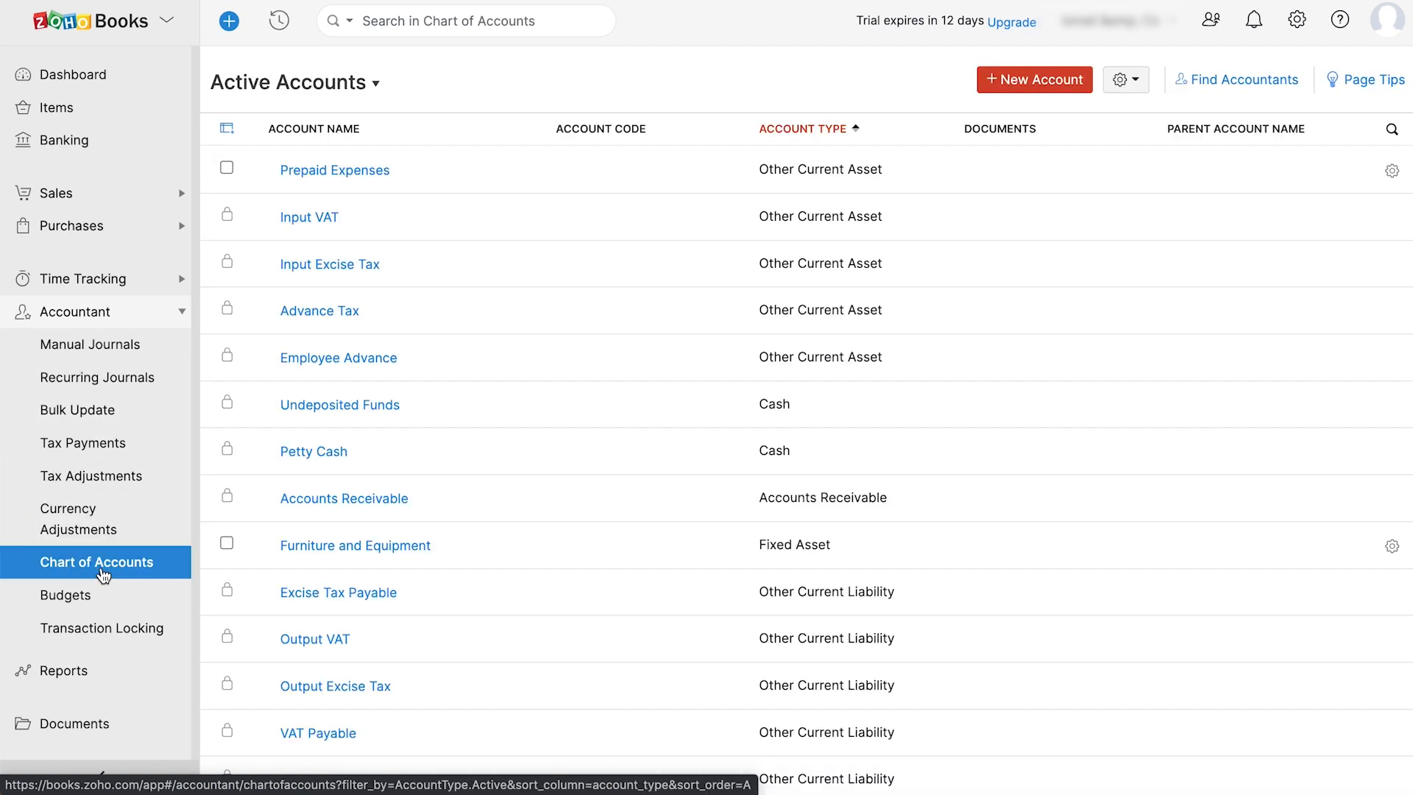
{"action": "left_click", "coordinate": [102, 596]}
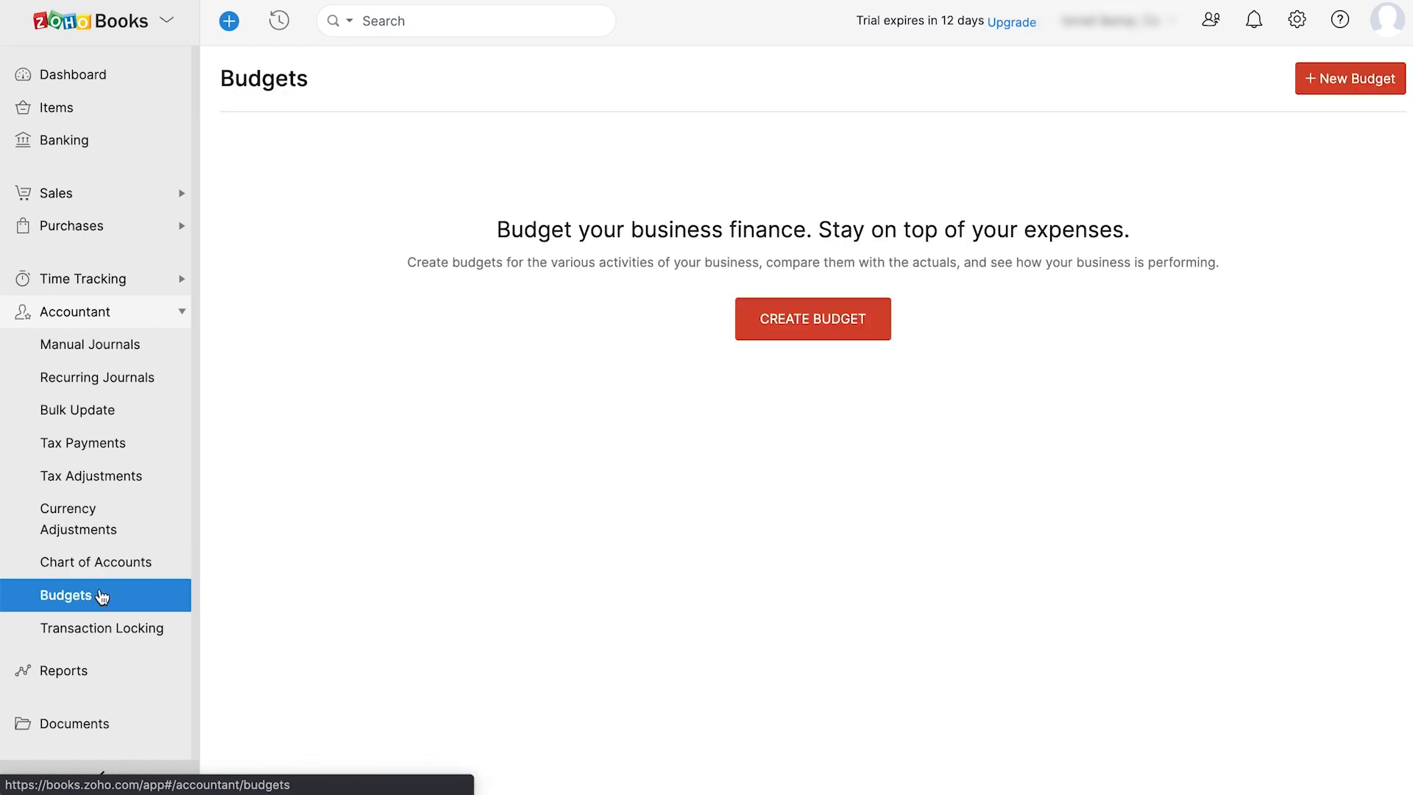
{"action": "left_click", "coordinate": [93, 668]}
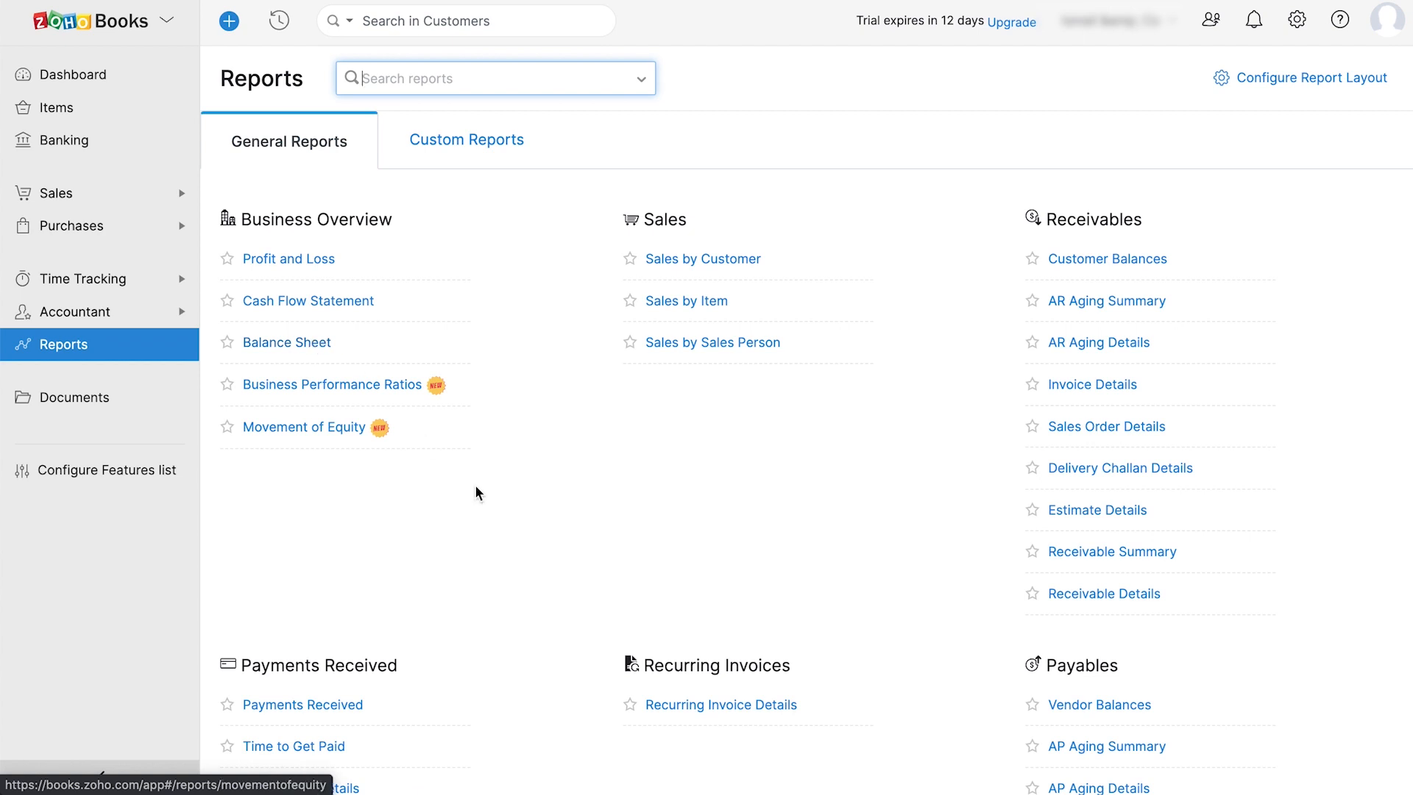
{"action": "scroll", "coordinate": [498, 529], "scroll_direction": "down", "scroll_amount": 7}
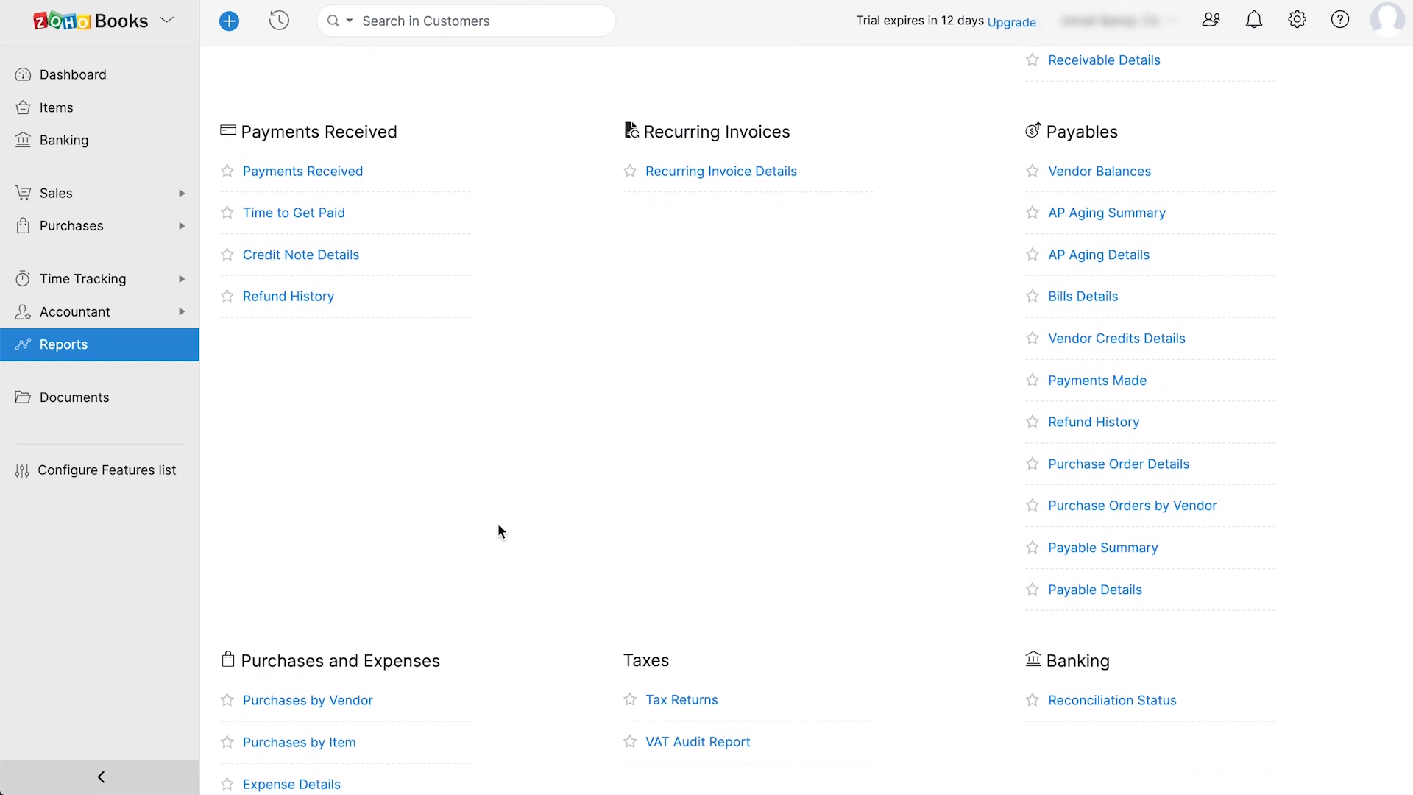
{"action": "scroll", "coordinate": [498, 530], "scroll_direction": "down", "scroll_amount": 3}
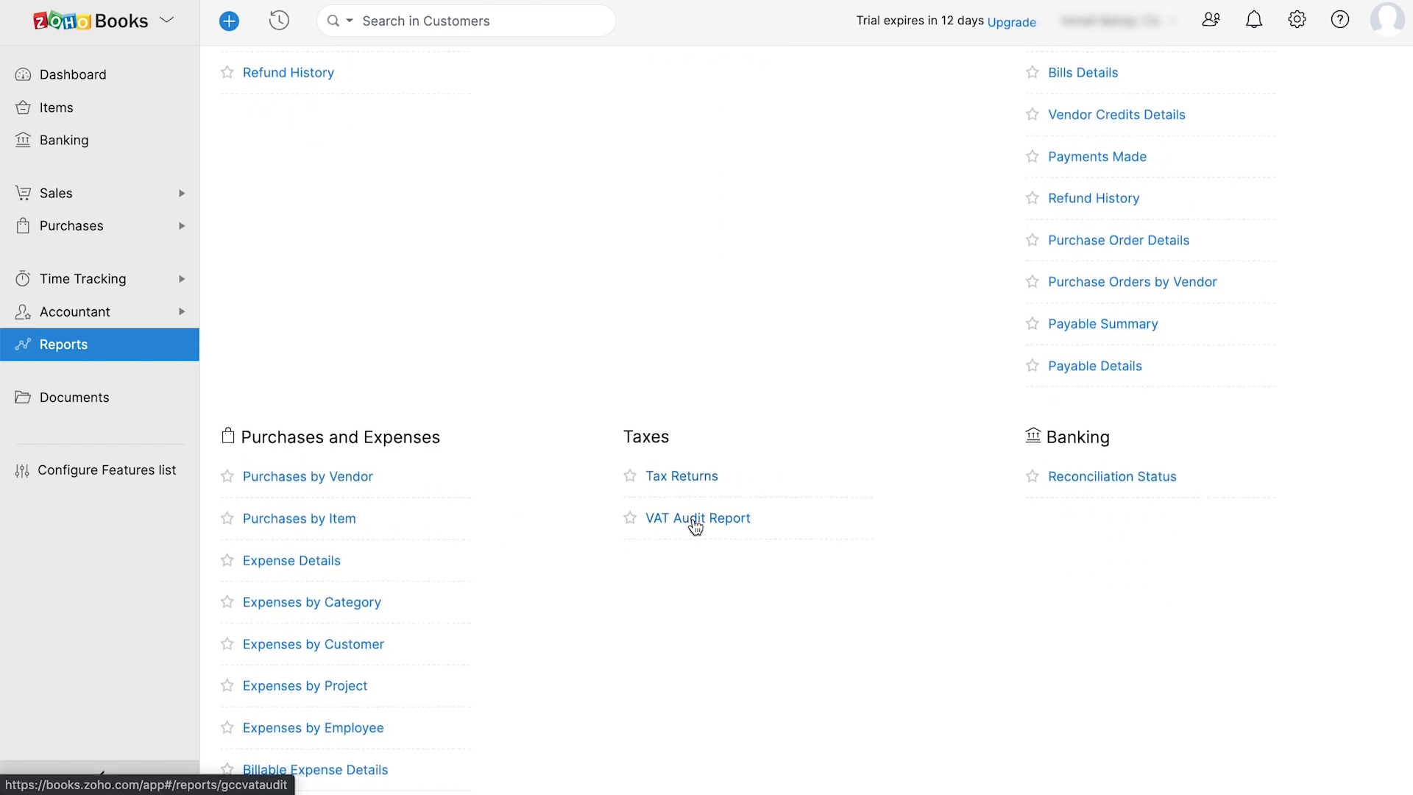
{"action": "left_click", "coordinate": [693, 521]}
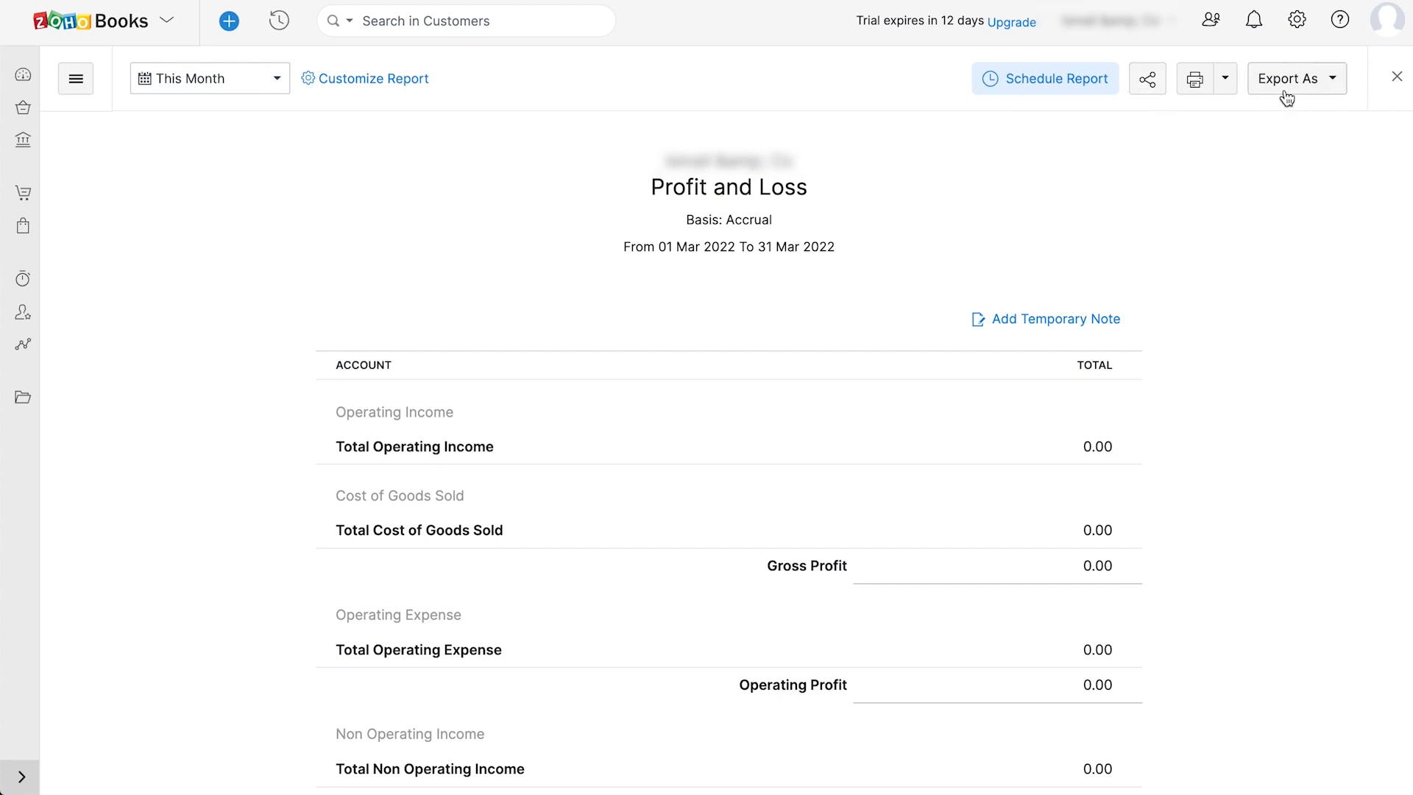
{"action": "left_click", "coordinate": [1397, 76]}
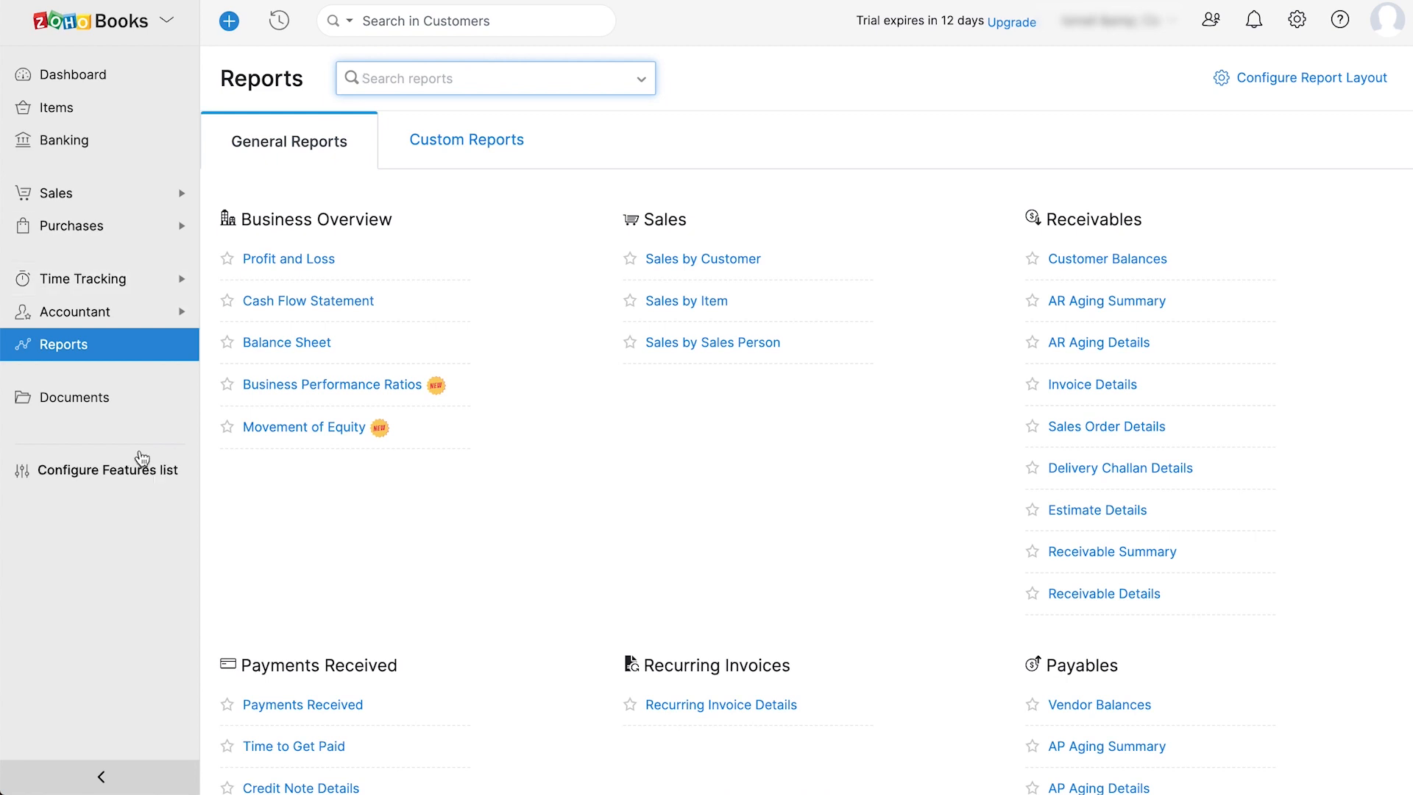
{"action": "left_click", "coordinate": [107, 468]}
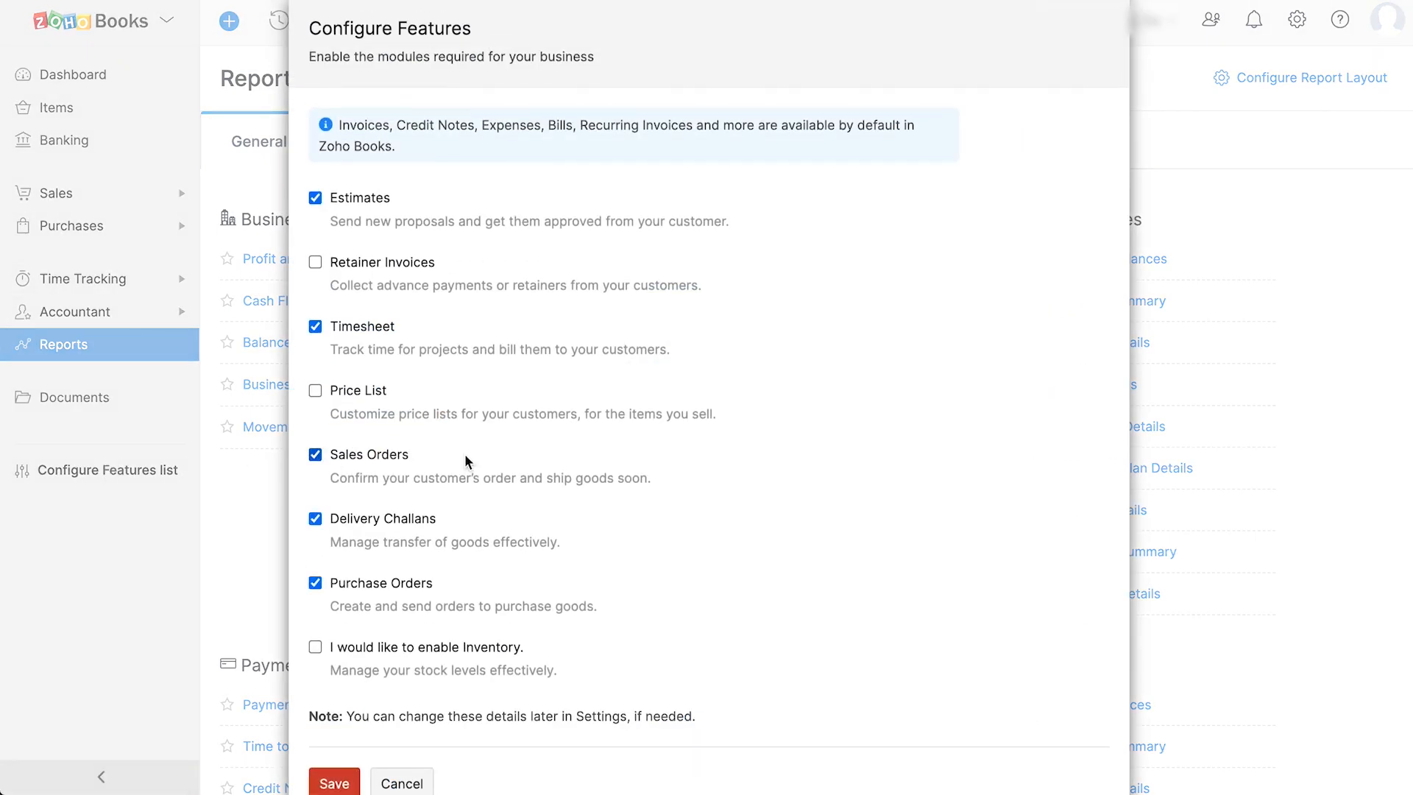
- Turn on the Price List feature and save the feature configuration
{"action": "scroll", "coordinate": [535, 451], "scroll_direction": "down", "scroll_amount": 1}
{"action": "left_click", "coordinate": [315, 349]}
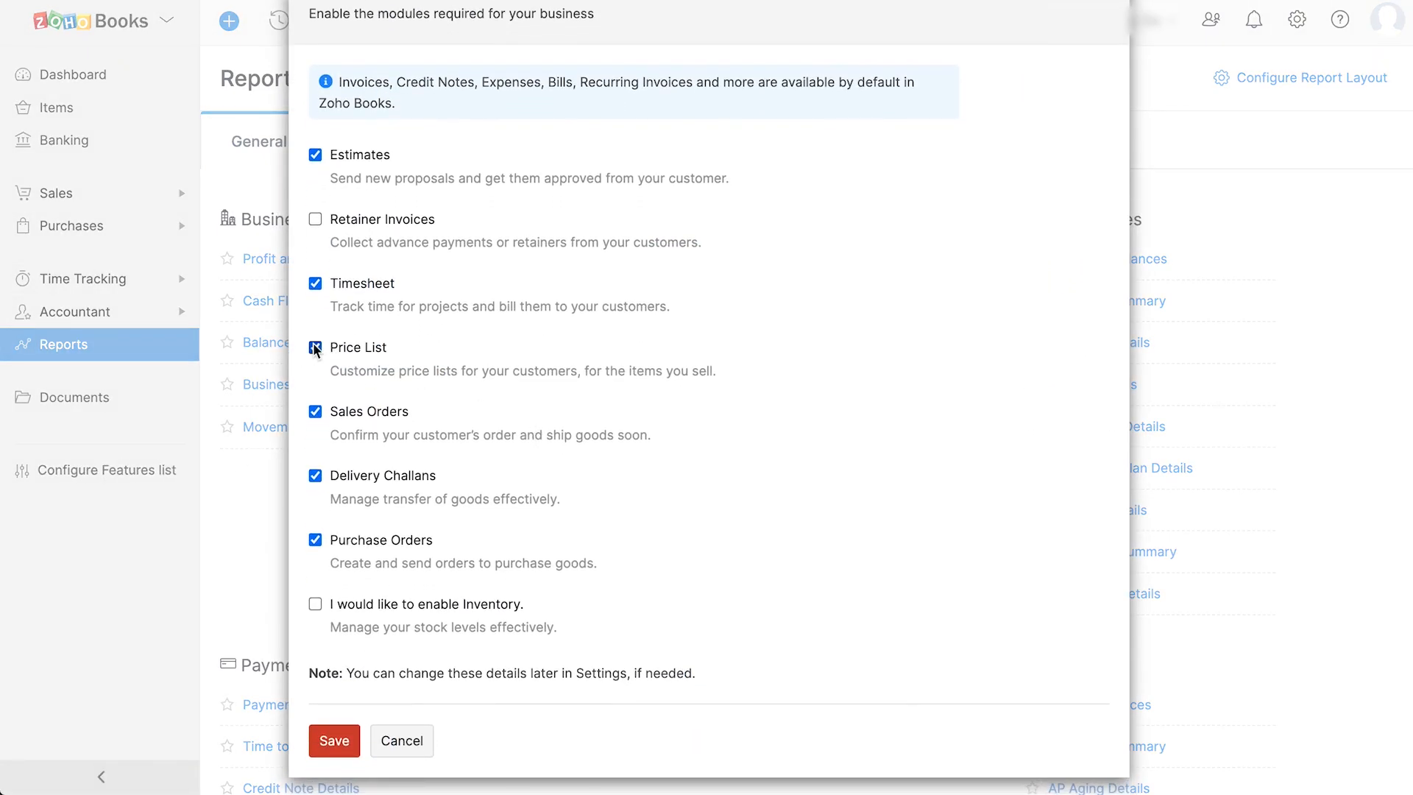
{"action": "left_click", "coordinate": [350, 743]}
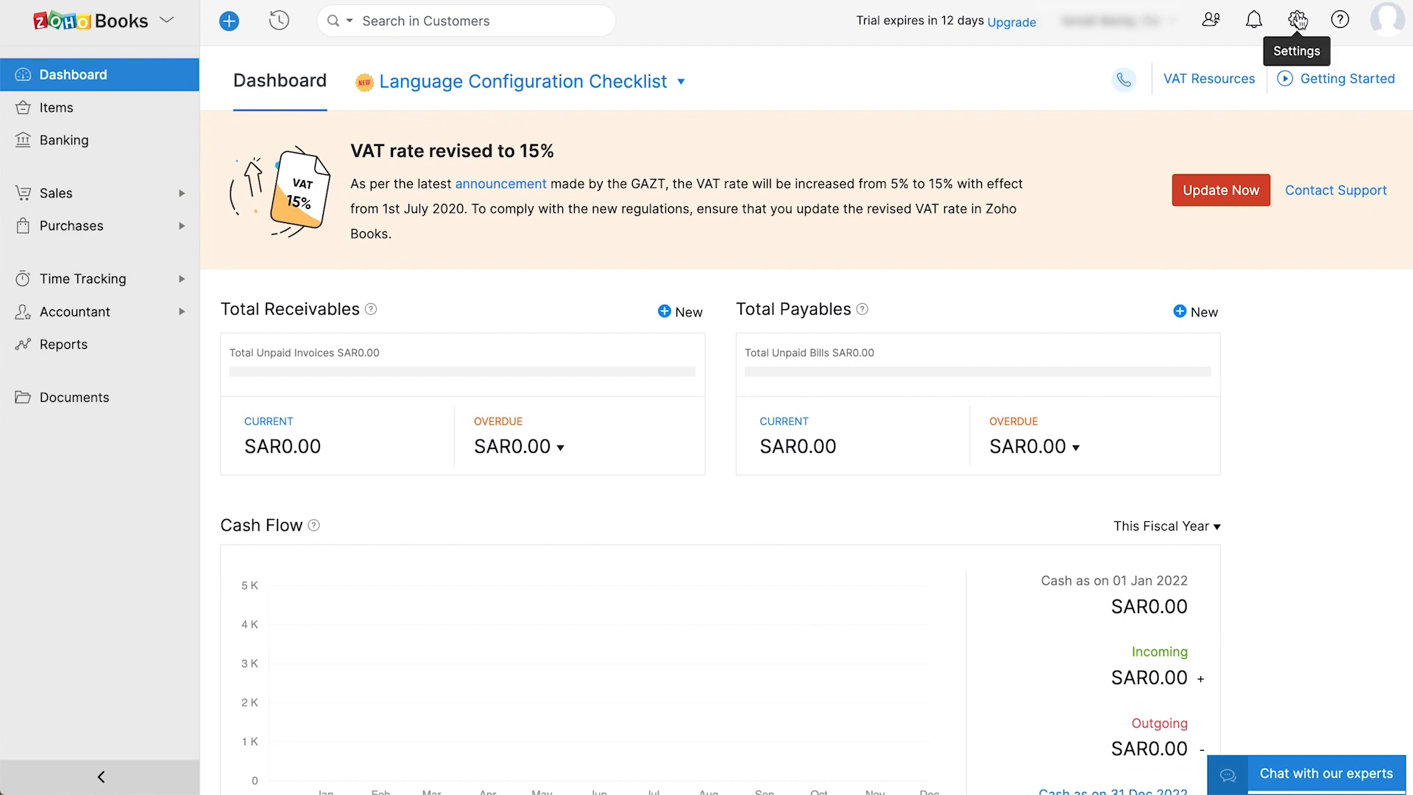
- Save the Organization Profile settings unchanged, then go back through the settings list
{"action": "left_click", "coordinate": [1297, 20]}
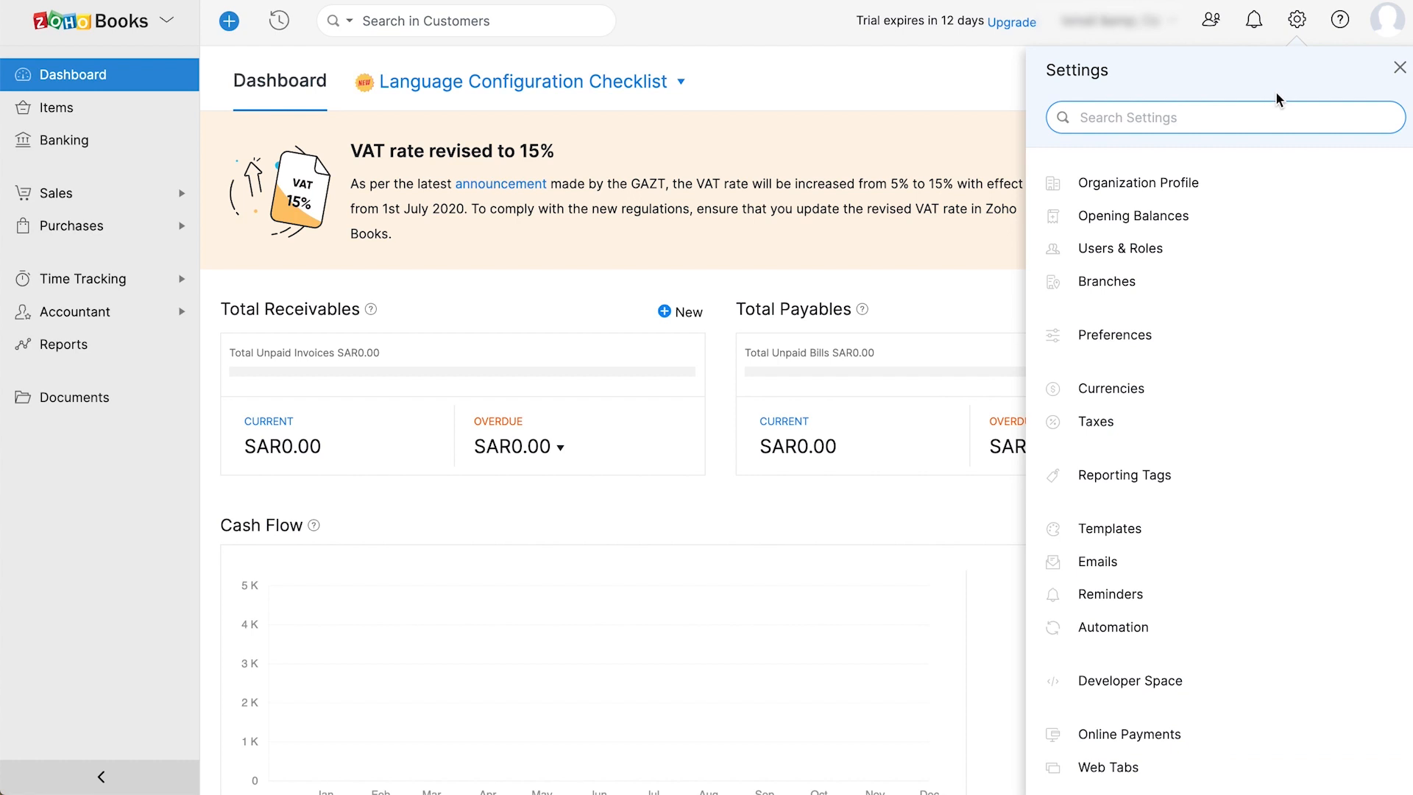
{"action": "left_click", "coordinate": [1206, 198]}
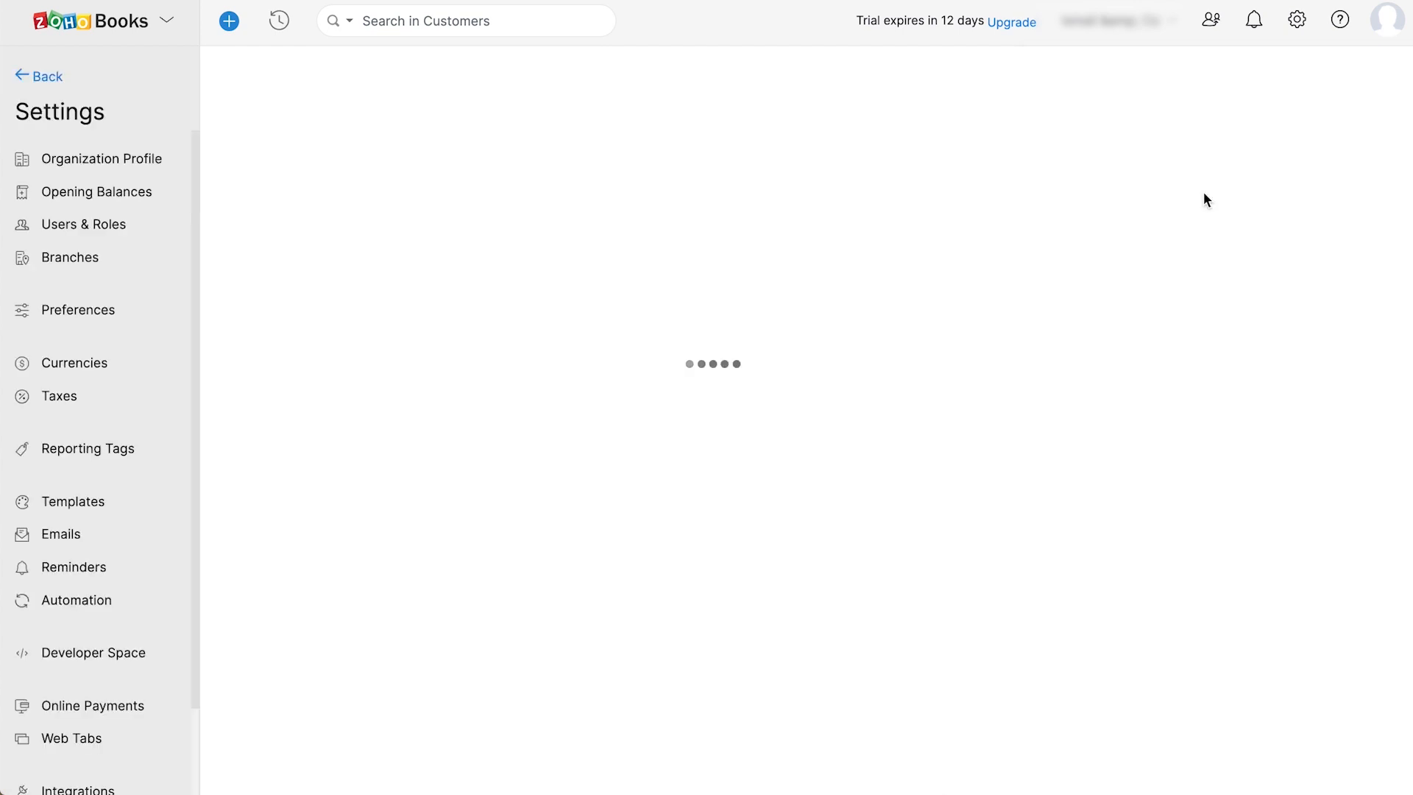
{"action": "scroll", "coordinate": [1030, 429], "scroll_direction": "down", "scroll_amount": 9}
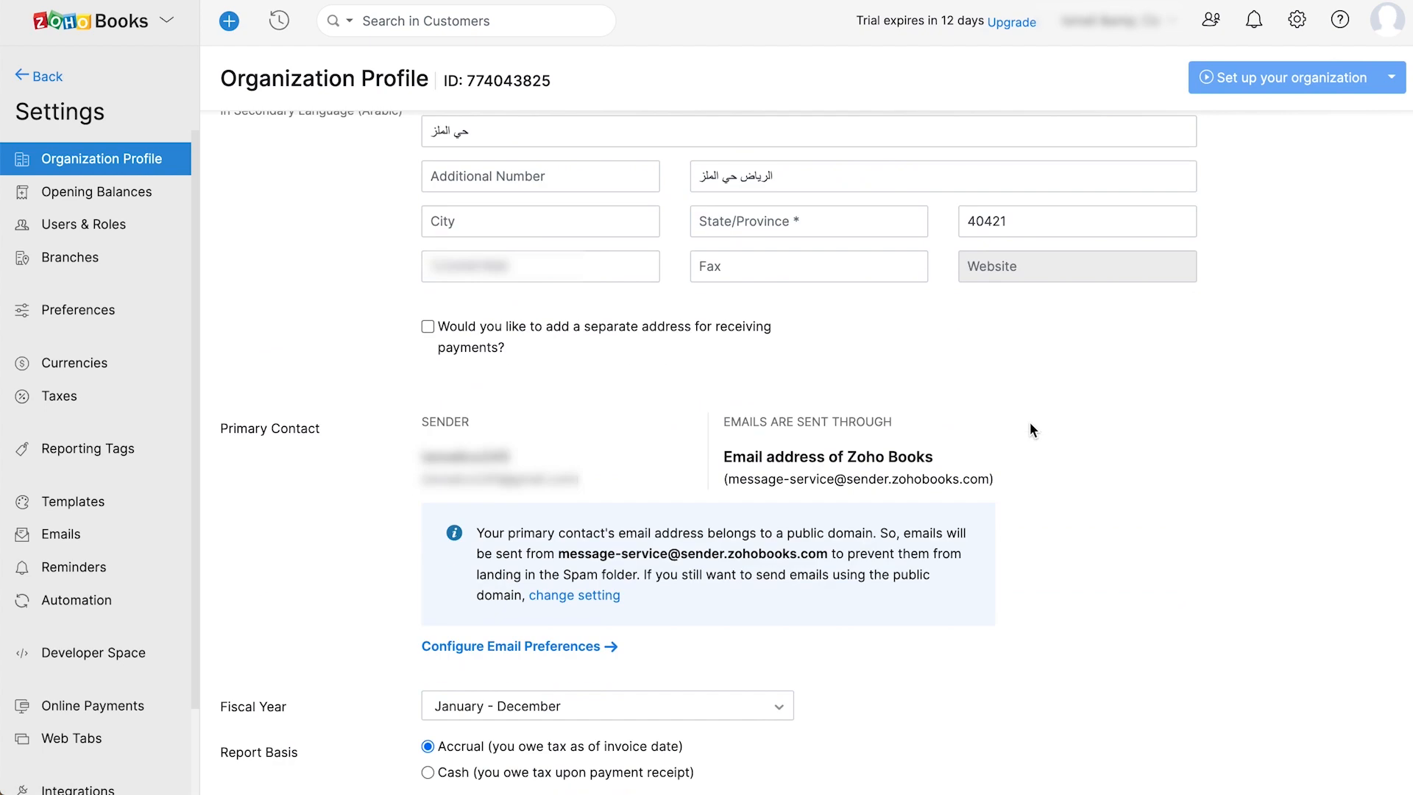
{"action": "scroll", "coordinate": [1031, 430], "scroll_direction": "down", "scroll_amount": 2}
{"action": "left_click", "coordinate": [449, 716]}
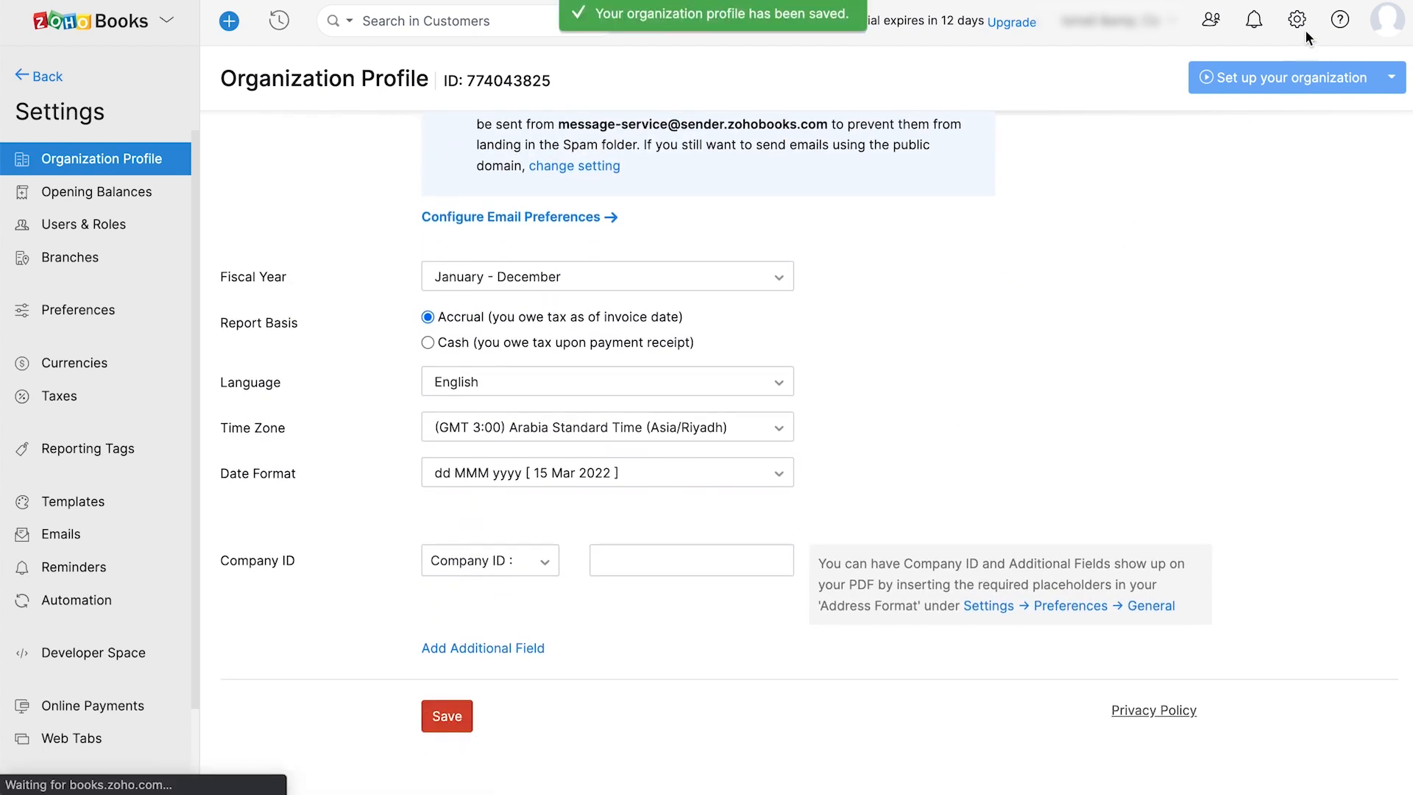
{"action": "left_click", "coordinate": [1301, 25]}
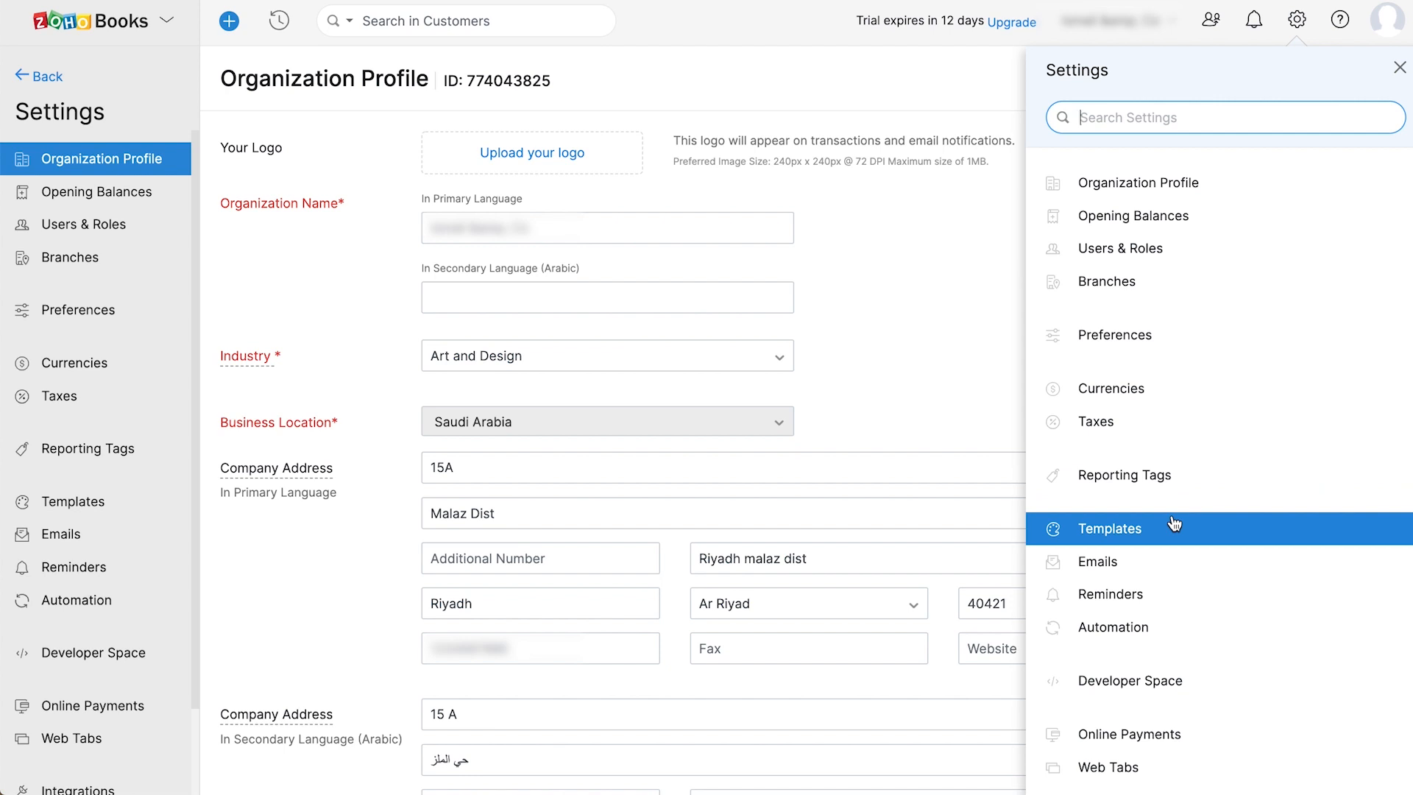
{"action": "scroll", "coordinate": [1175, 525], "scroll_direction": "down", "scroll_amount": 3}
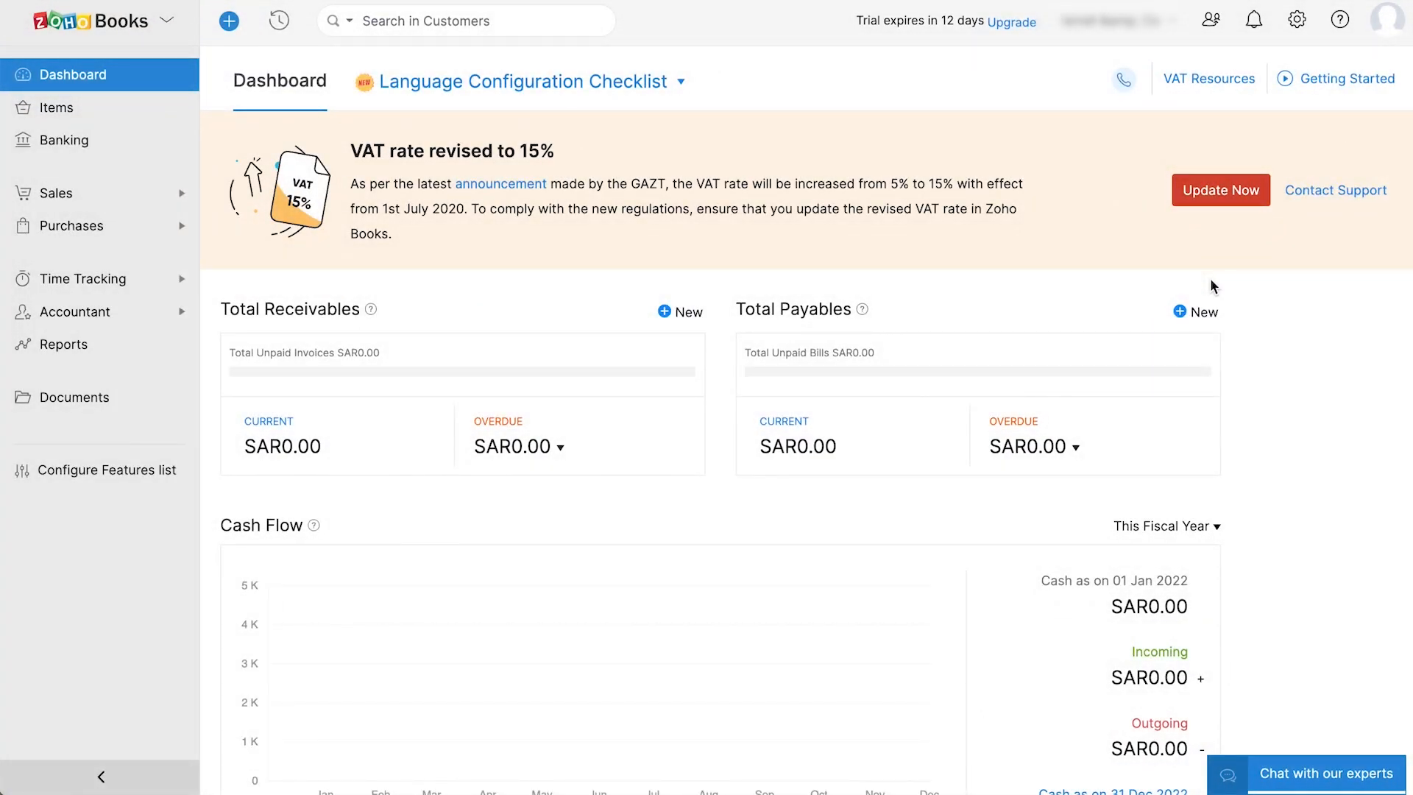
- Switch the e-Invoicing toggle on under Settings > Preferences
{"action": "left_click", "coordinate": [1297, 20]}
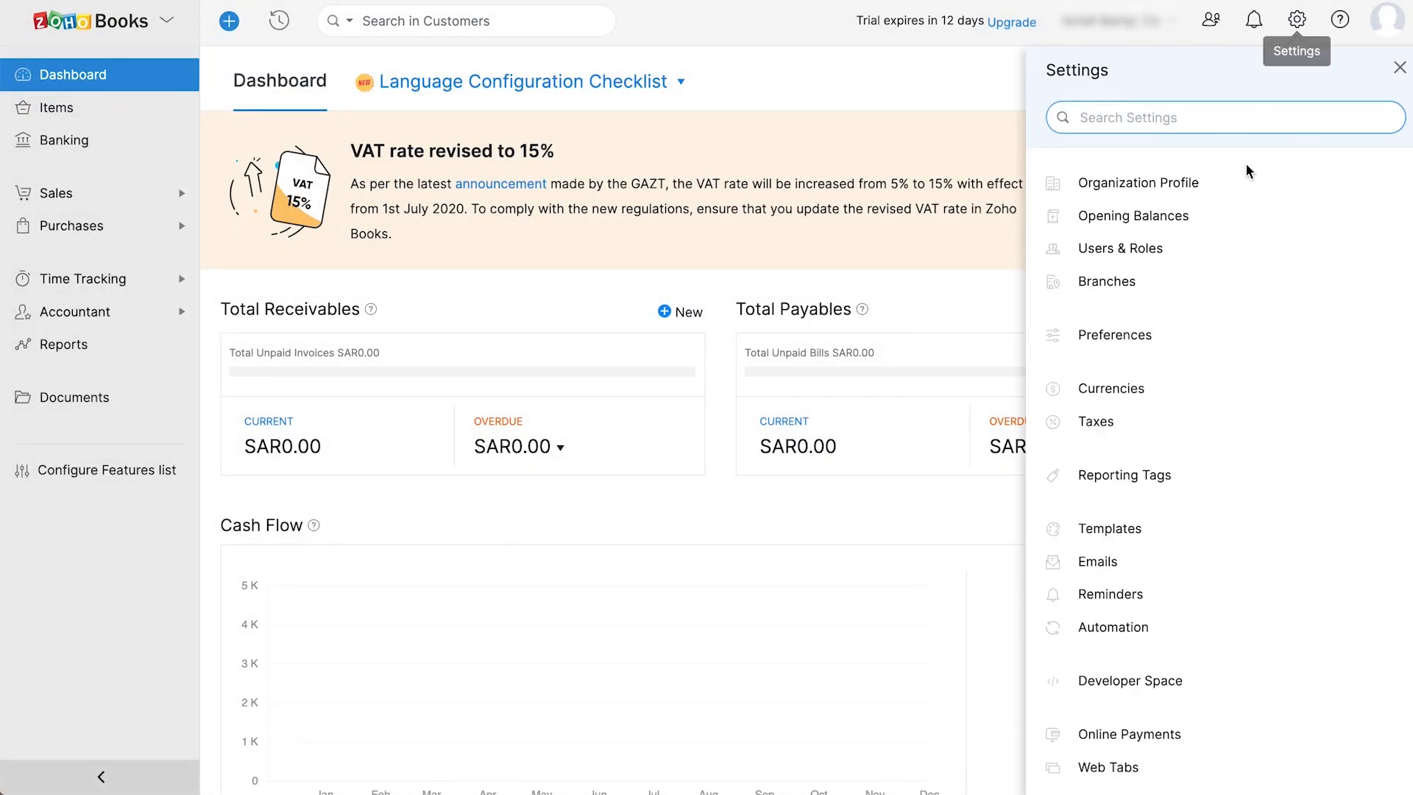
{"action": "left_click", "coordinate": [1189, 332]}
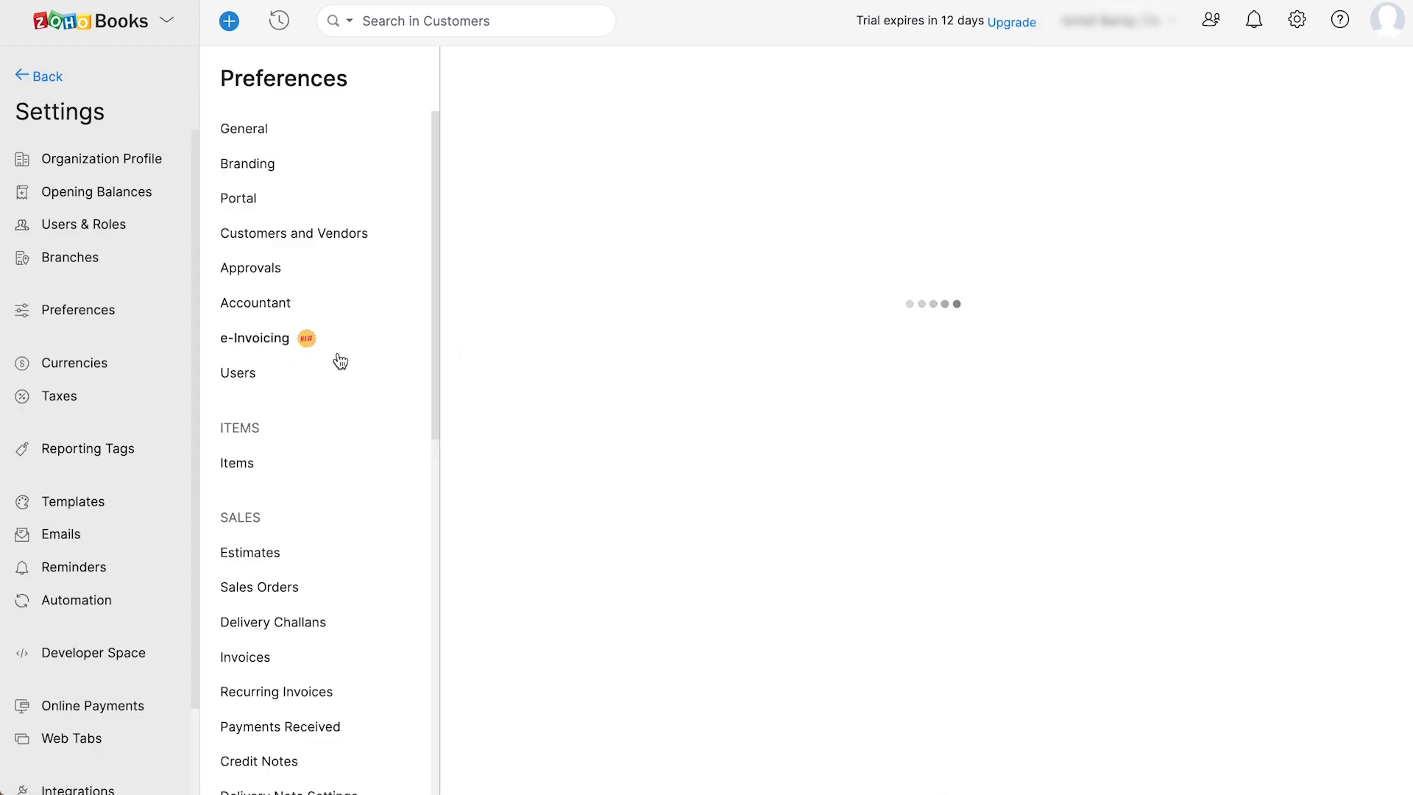
{"action": "left_click", "coordinate": [287, 351]}
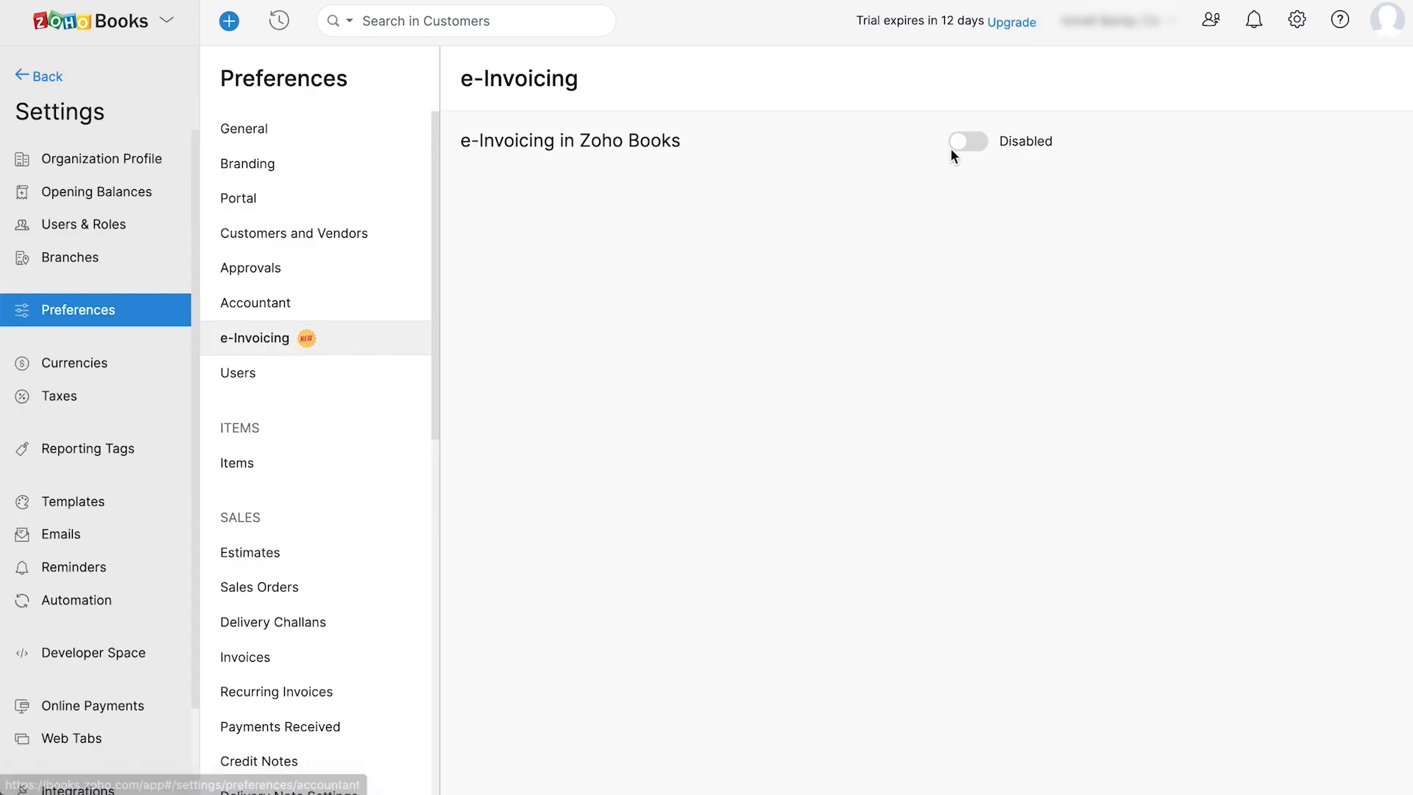
{"action": "left_click", "coordinate": [971, 144]}
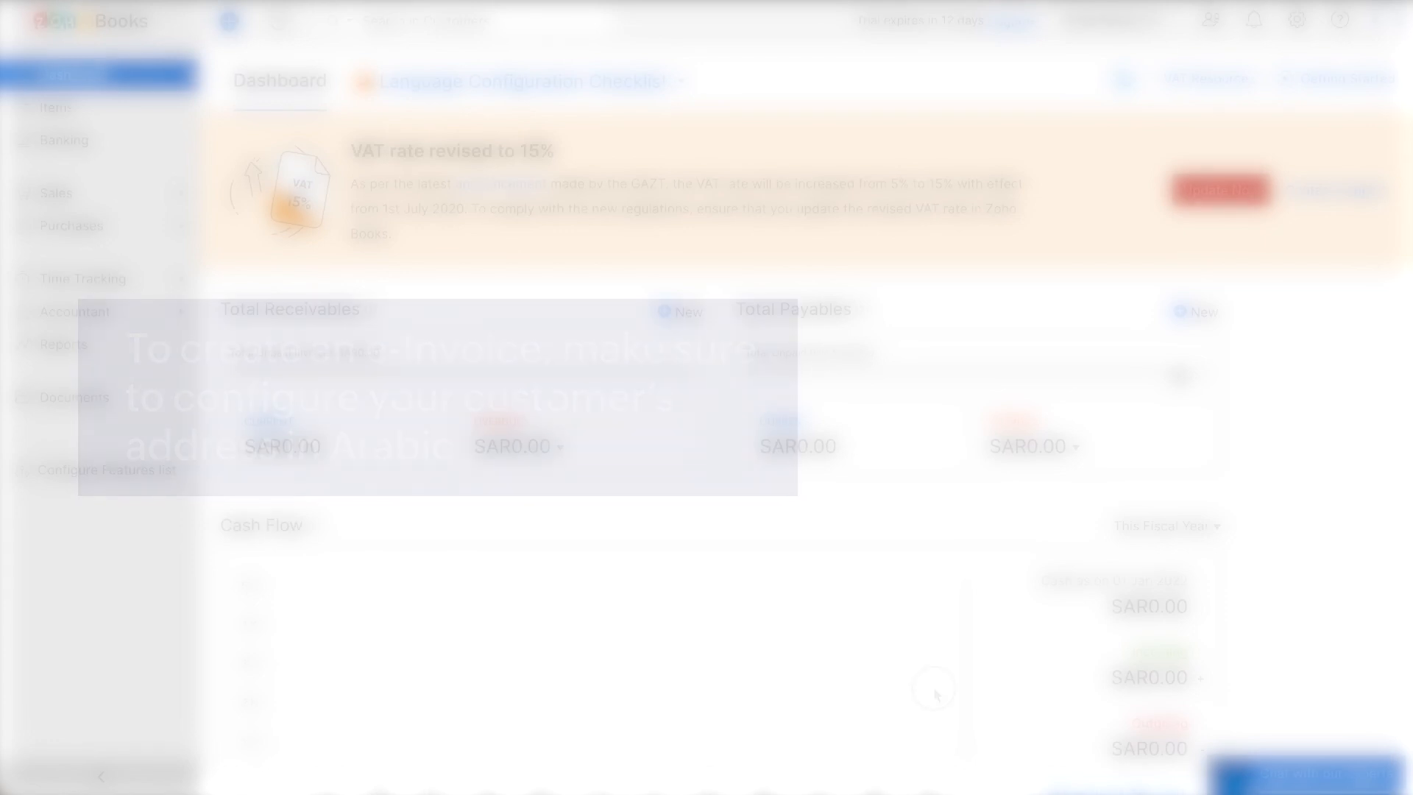
- Make Standard E-Invoice Template the default in the invoice Templates settings
{"action": "left_click", "coordinate": [1297, 22]}
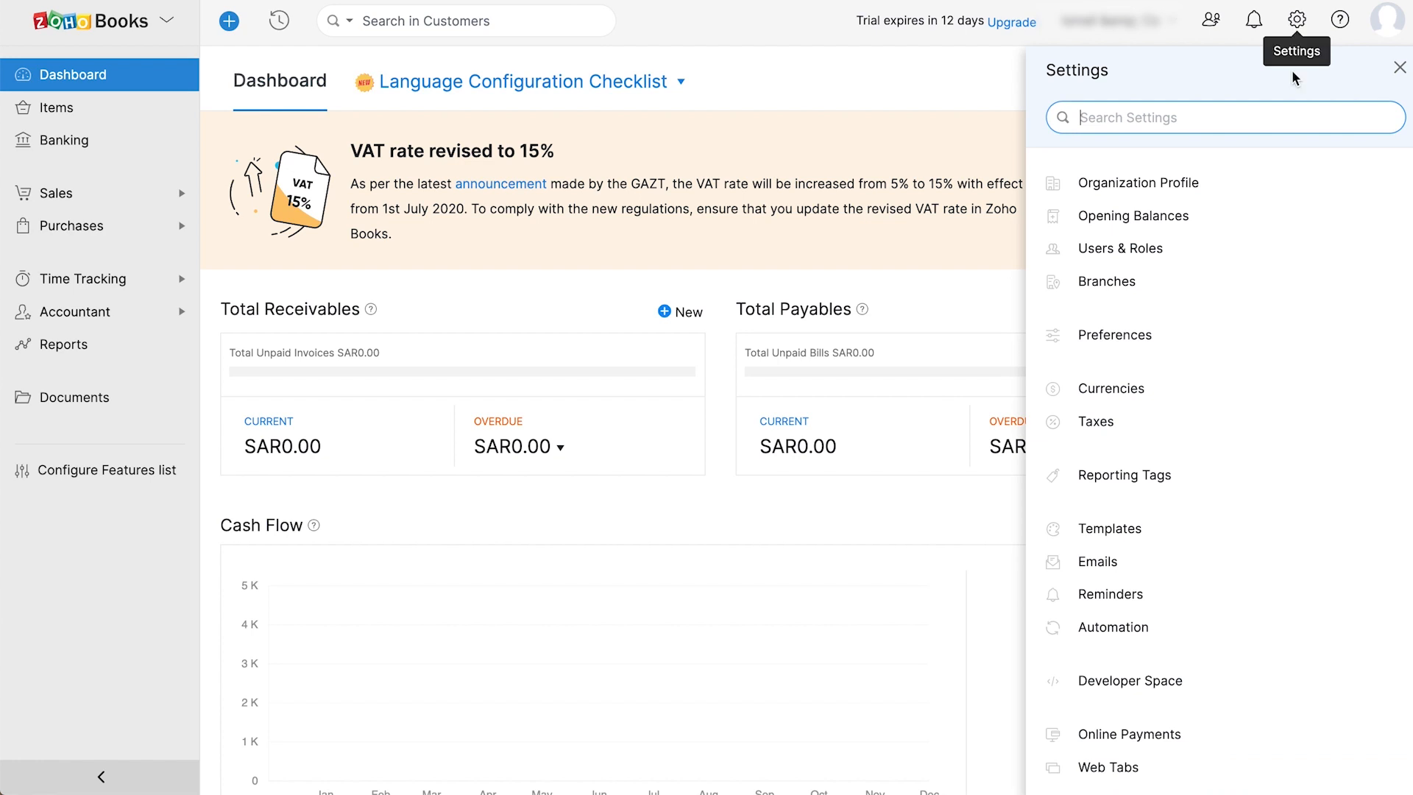
{"action": "left_click", "coordinate": [1183, 526]}
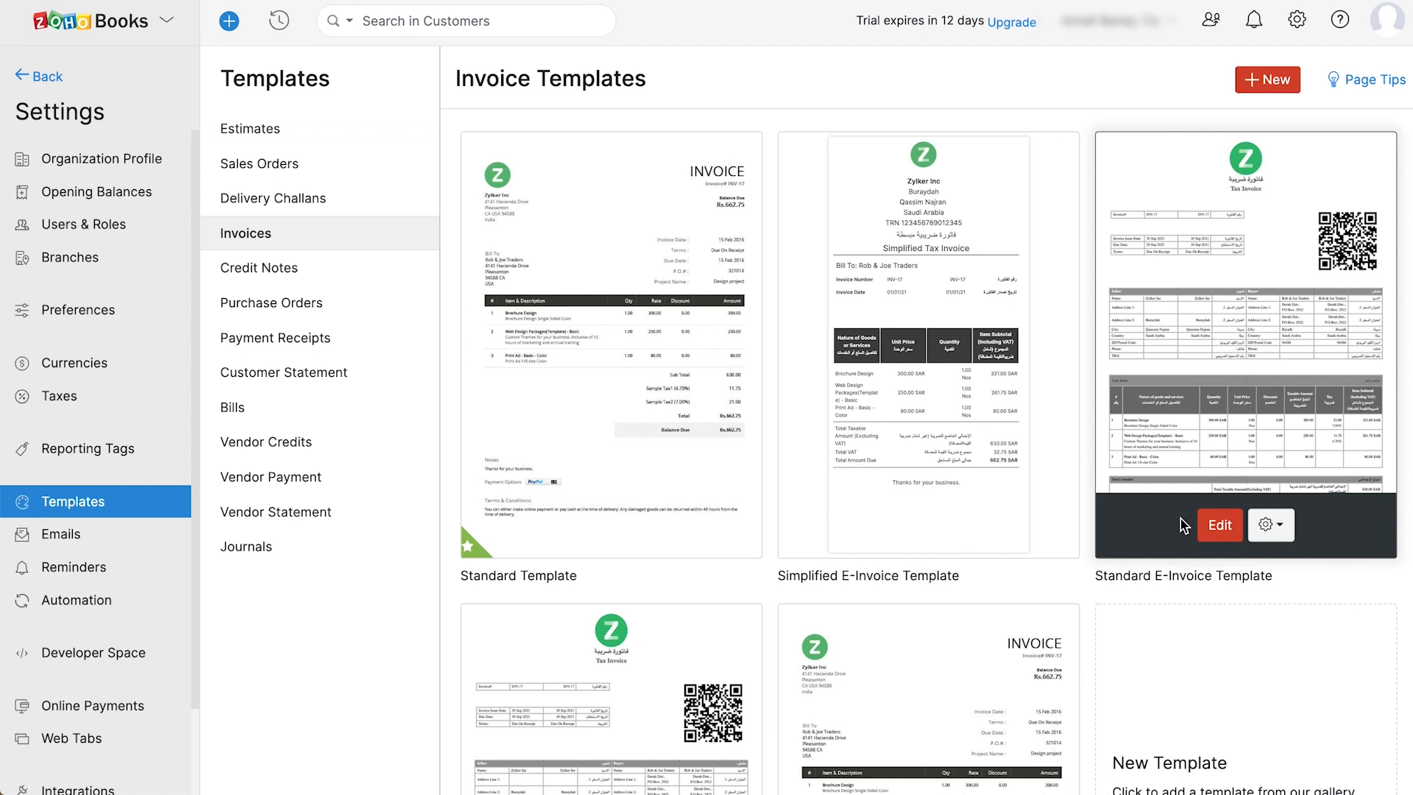
{"action": "left_click", "coordinate": [1268, 525]}
{"action": "left_click", "coordinate": [1277, 551]}
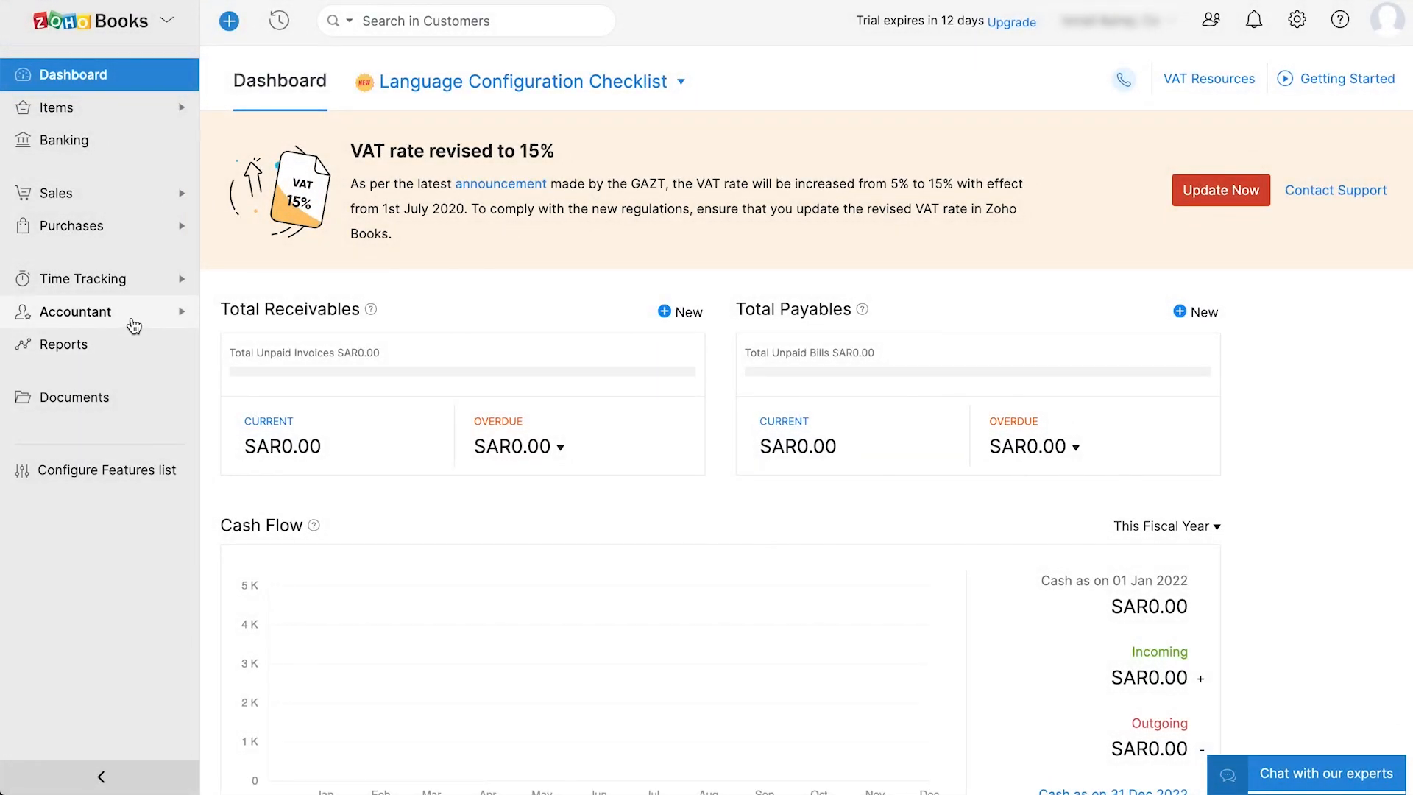
- Create a Cash-type account named Transport in the Chart of Accounts
{"action": "left_click", "coordinate": [134, 324]}
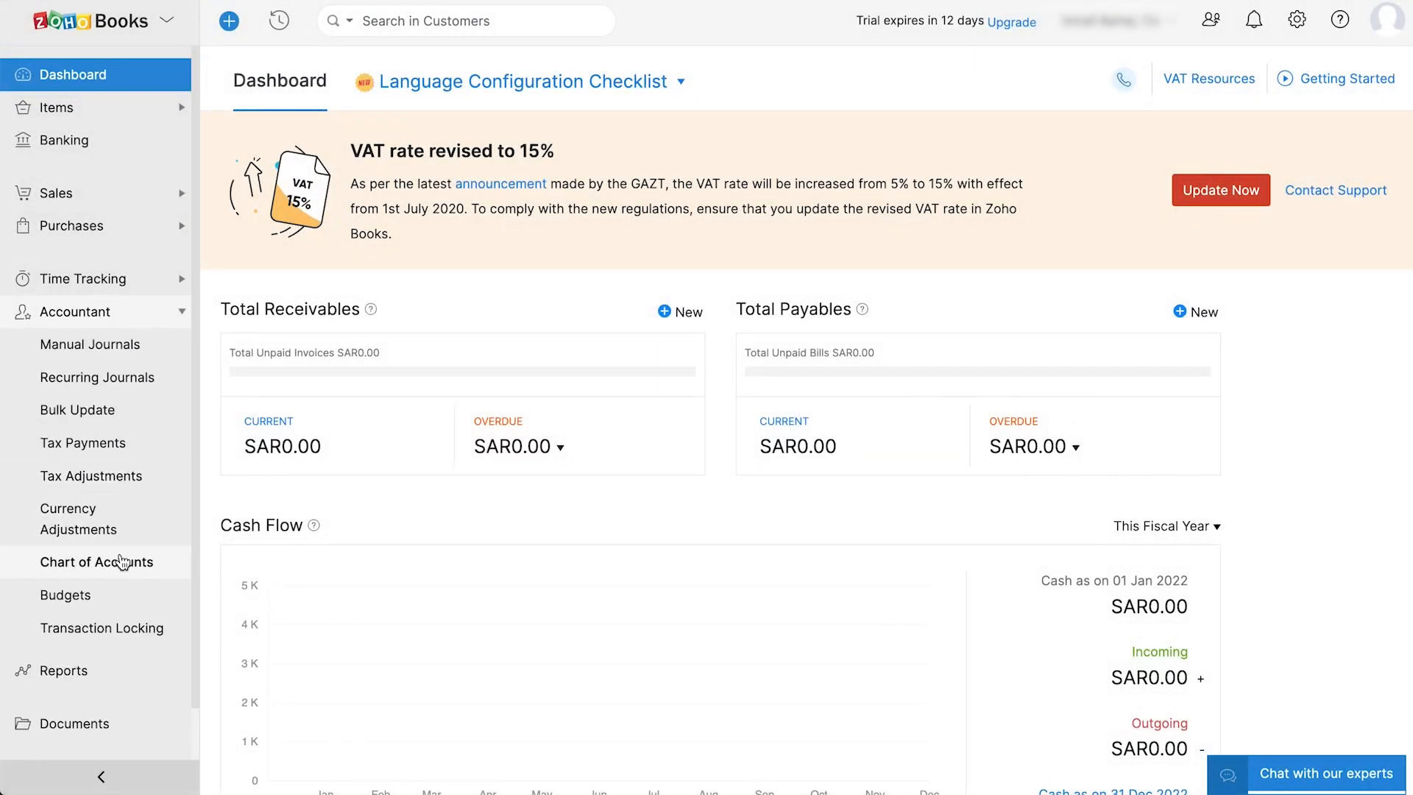
{"action": "left_click", "coordinate": [121, 563]}
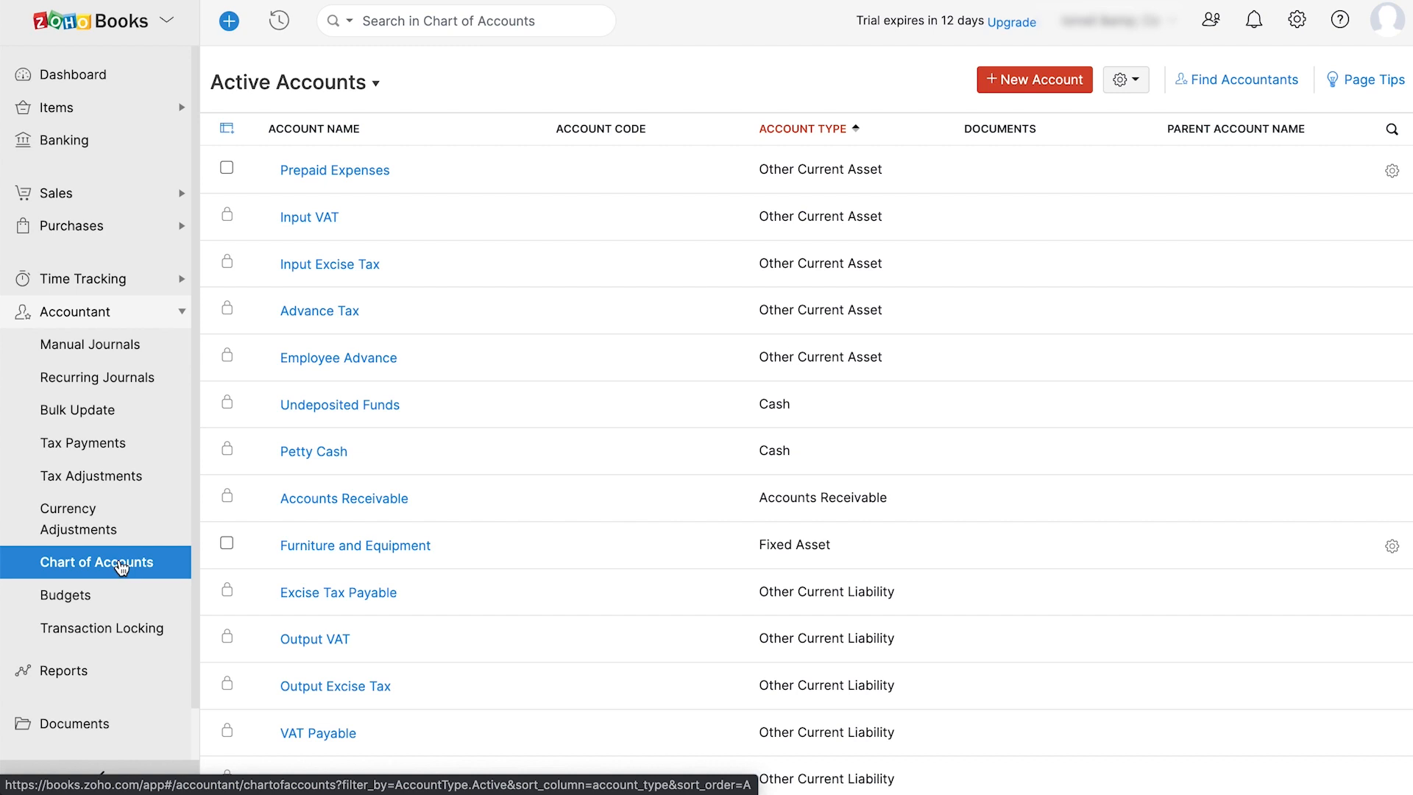
{"action": "left_click", "coordinate": [1049, 81]}
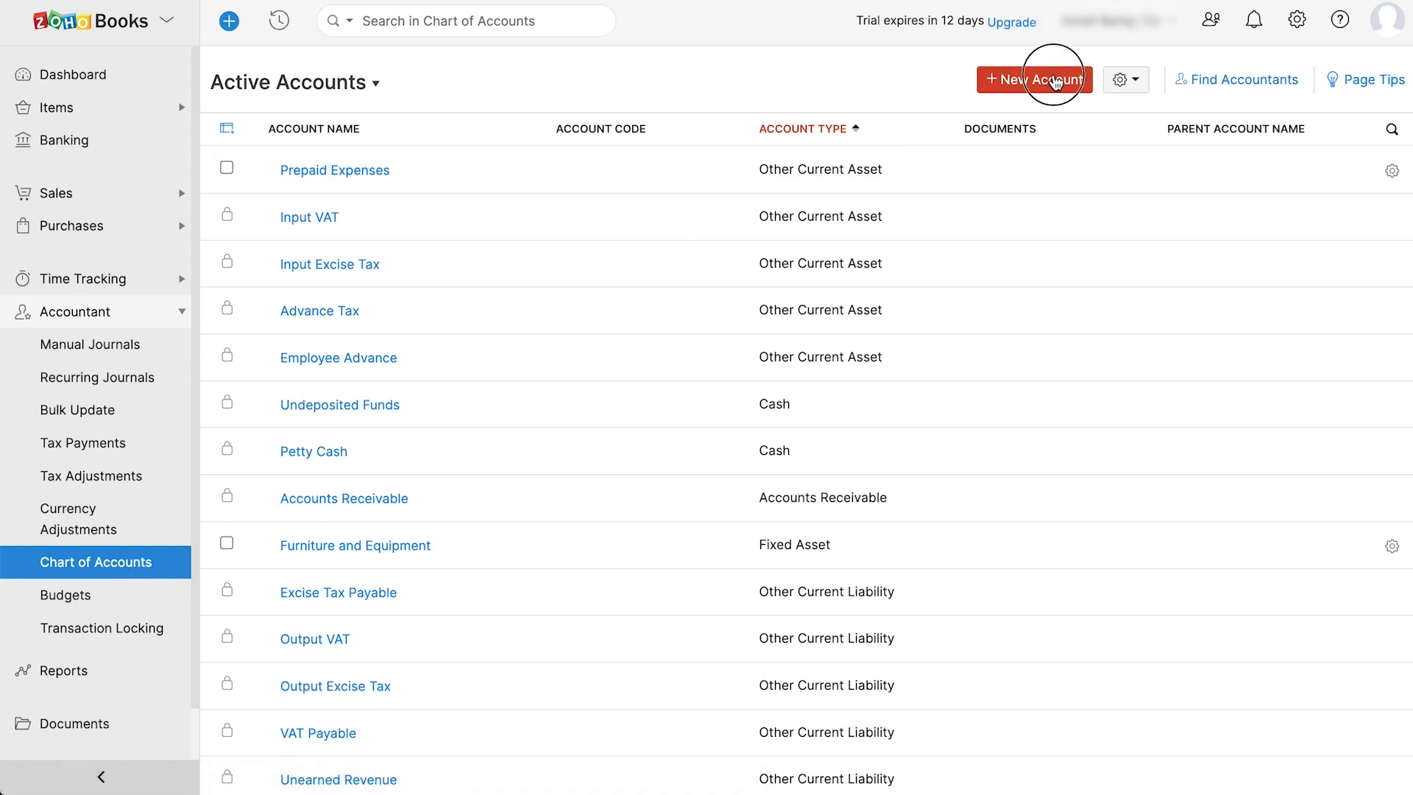
{"action": "left_click", "coordinate": [723, 100]}
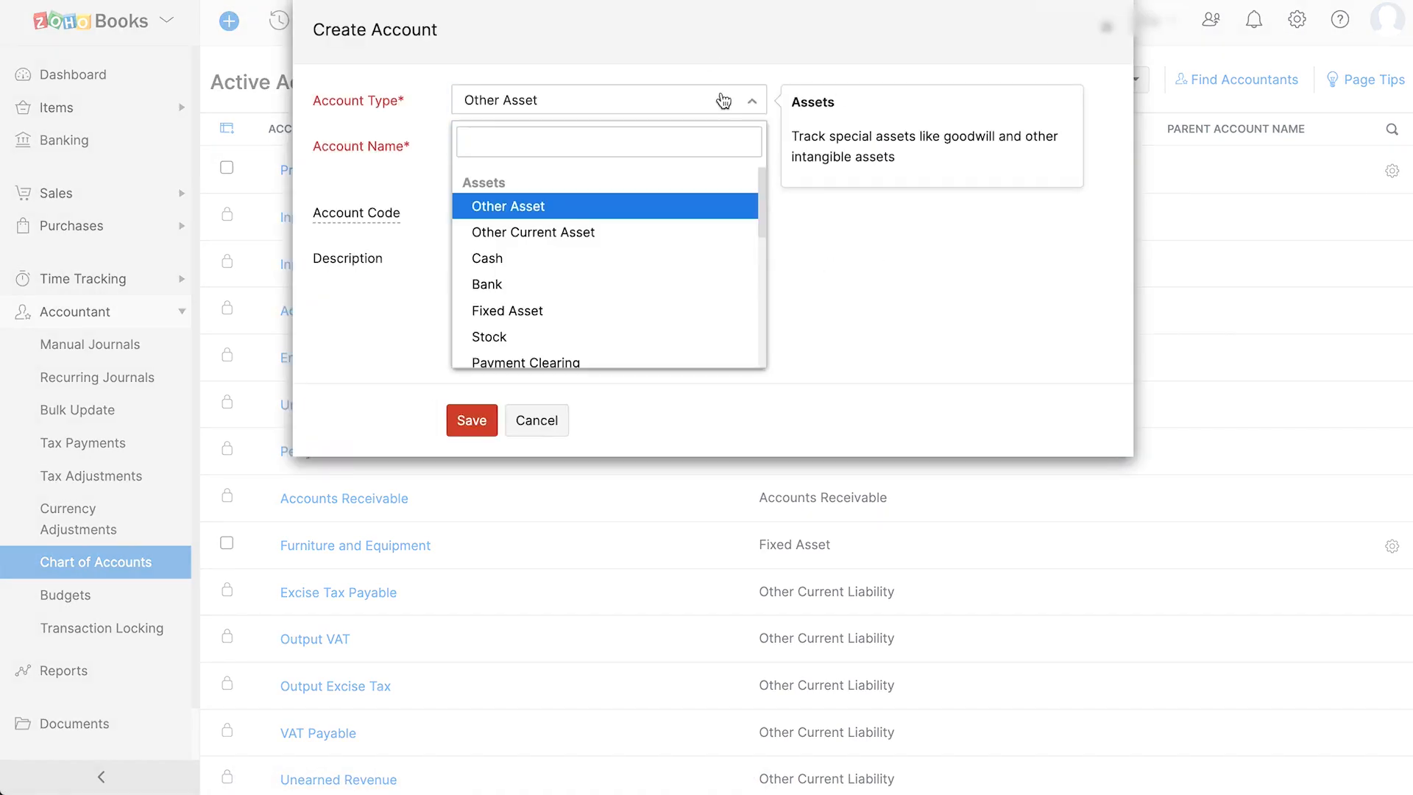
{"action": "left_click", "coordinate": [670, 266]}
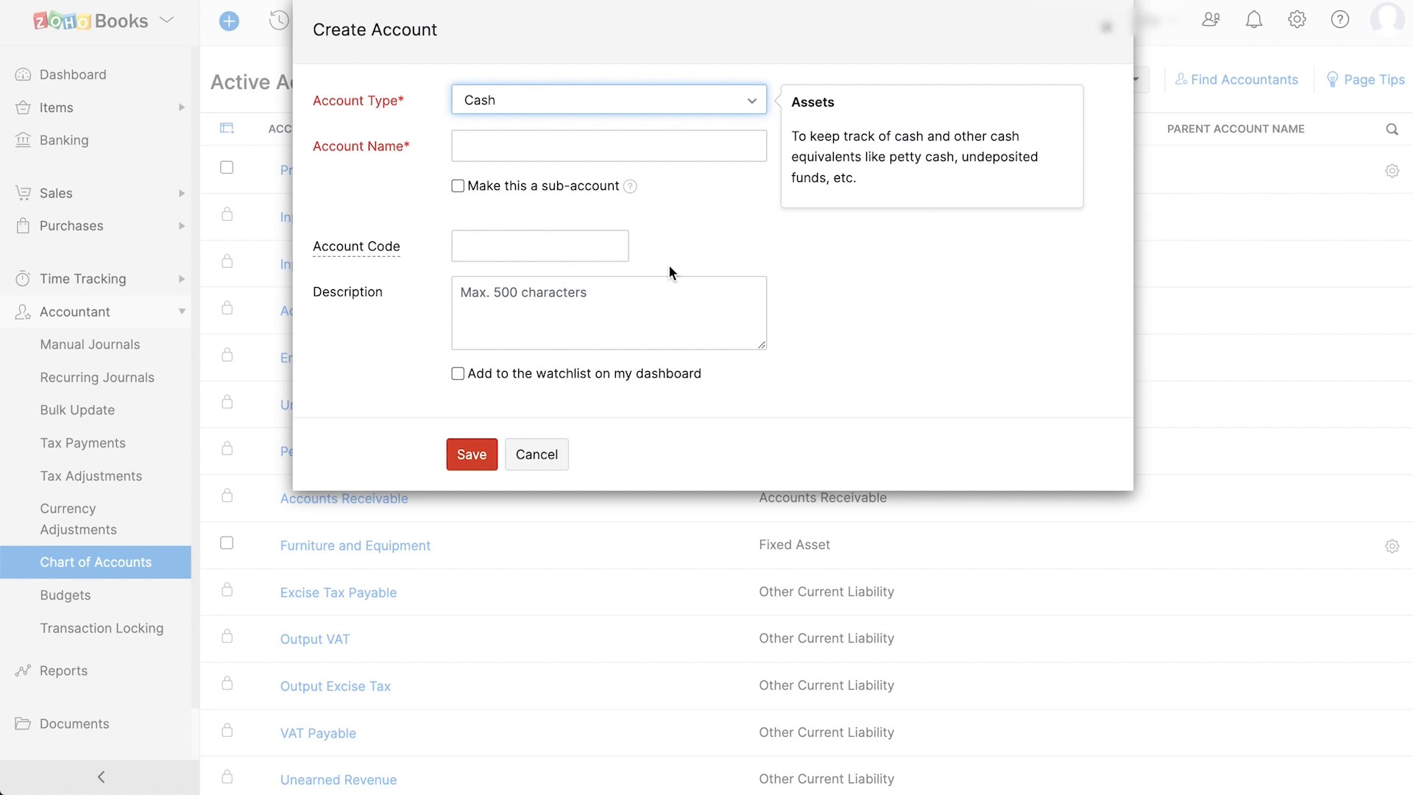
{"action": "left_click", "coordinate": [599, 147]}
{"action": "type", "text": "Transport"}
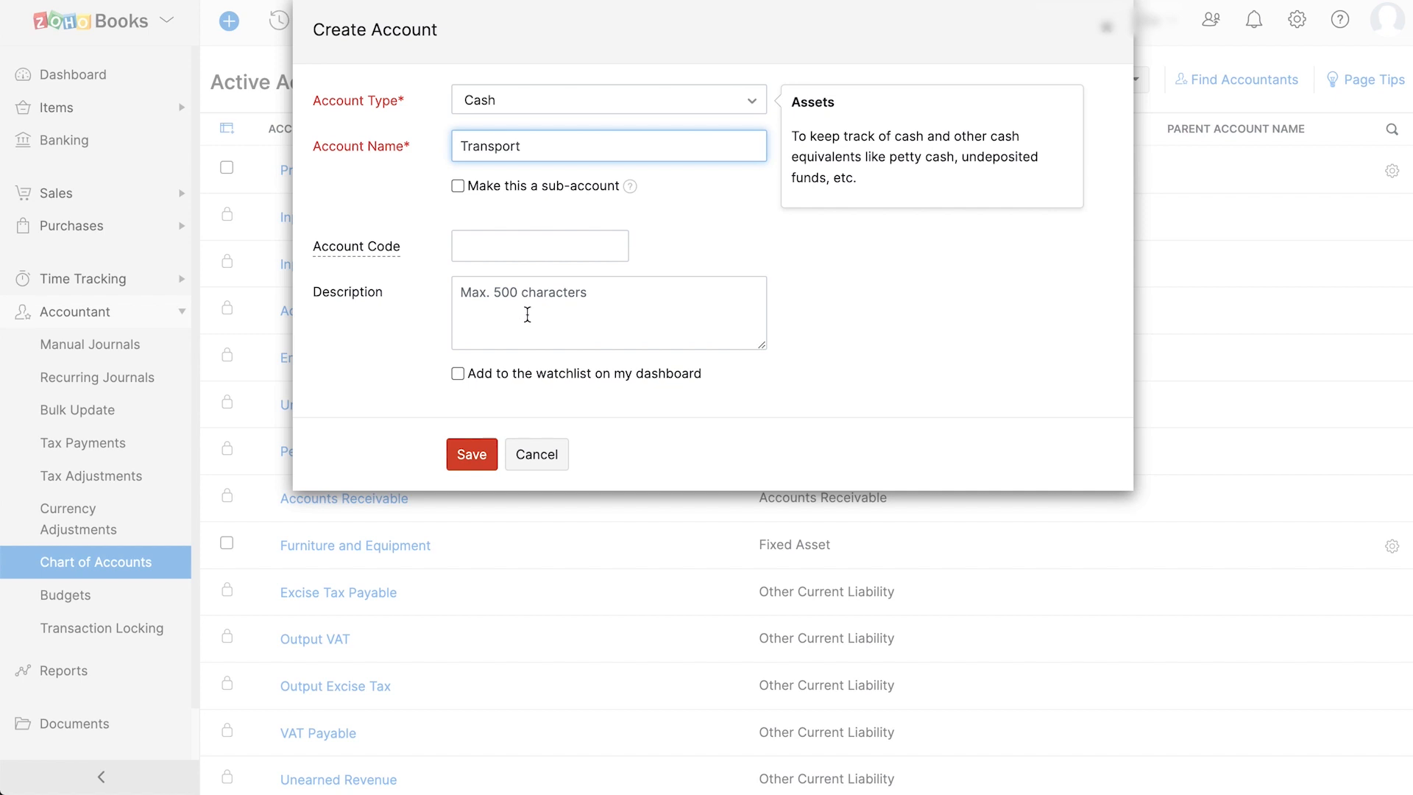
{"action": "left_click", "coordinate": [469, 450]}
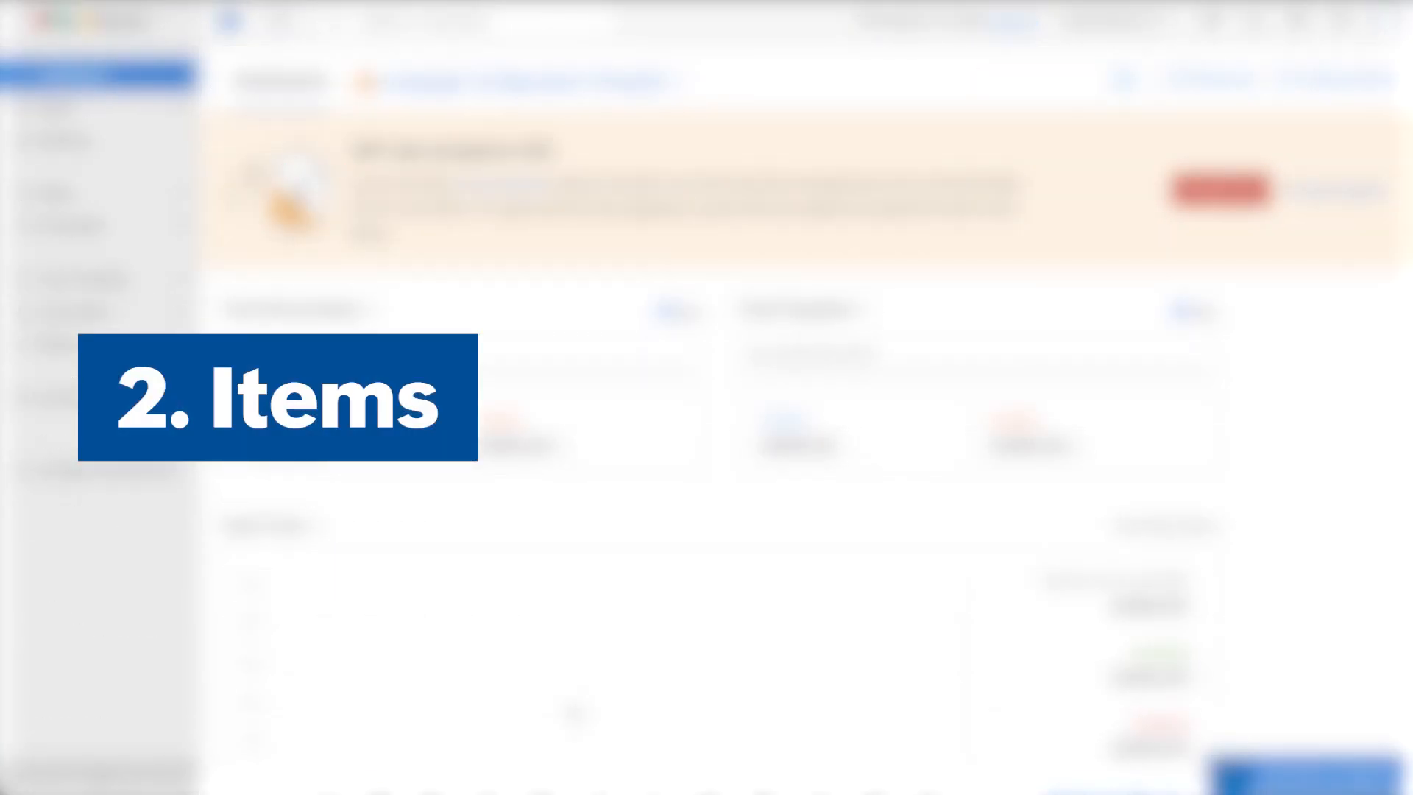
- Open the Items list and its import option, then return to the empty All Items page
{"action": "left_click", "coordinate": [98, 112]}
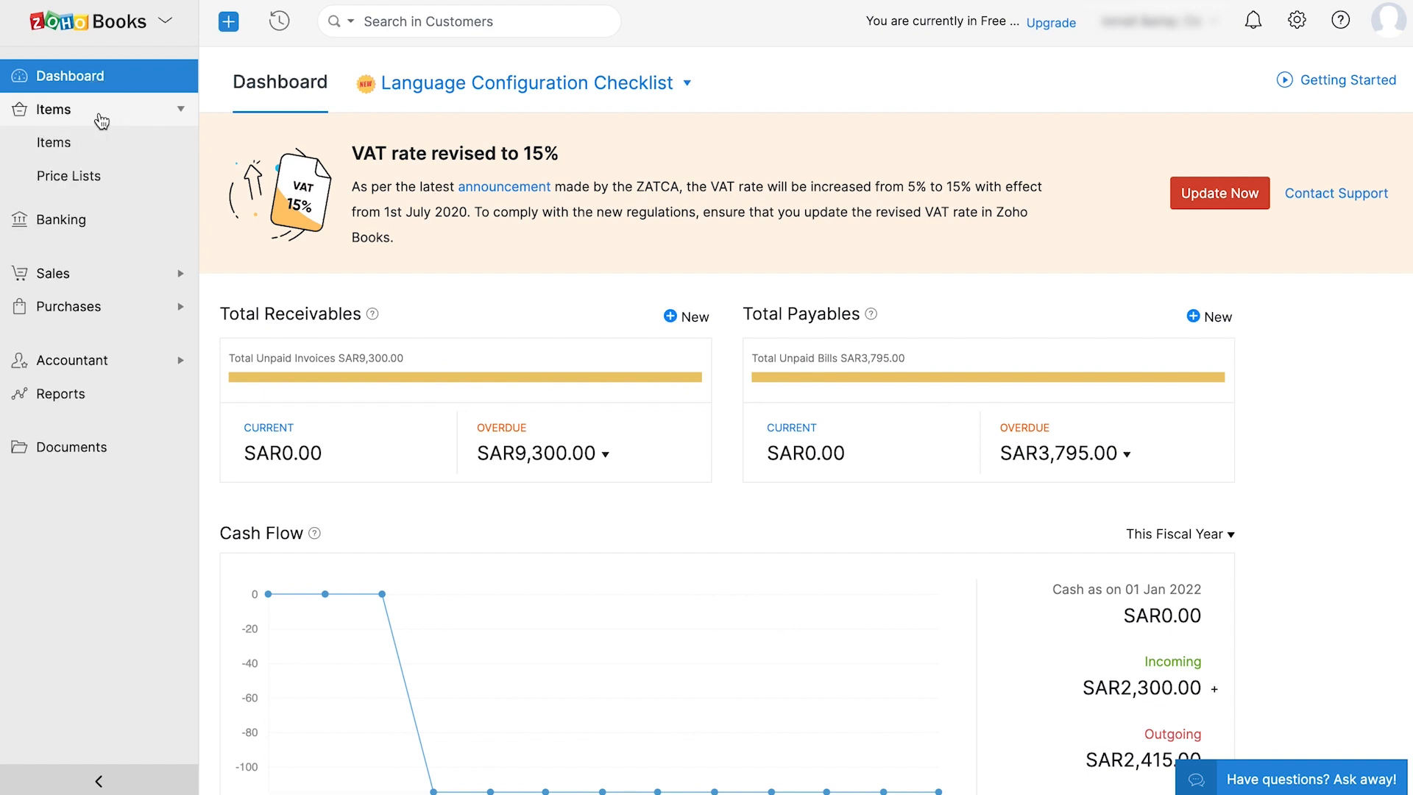
{"action": "left_click", "coordinate": [108, 149]}
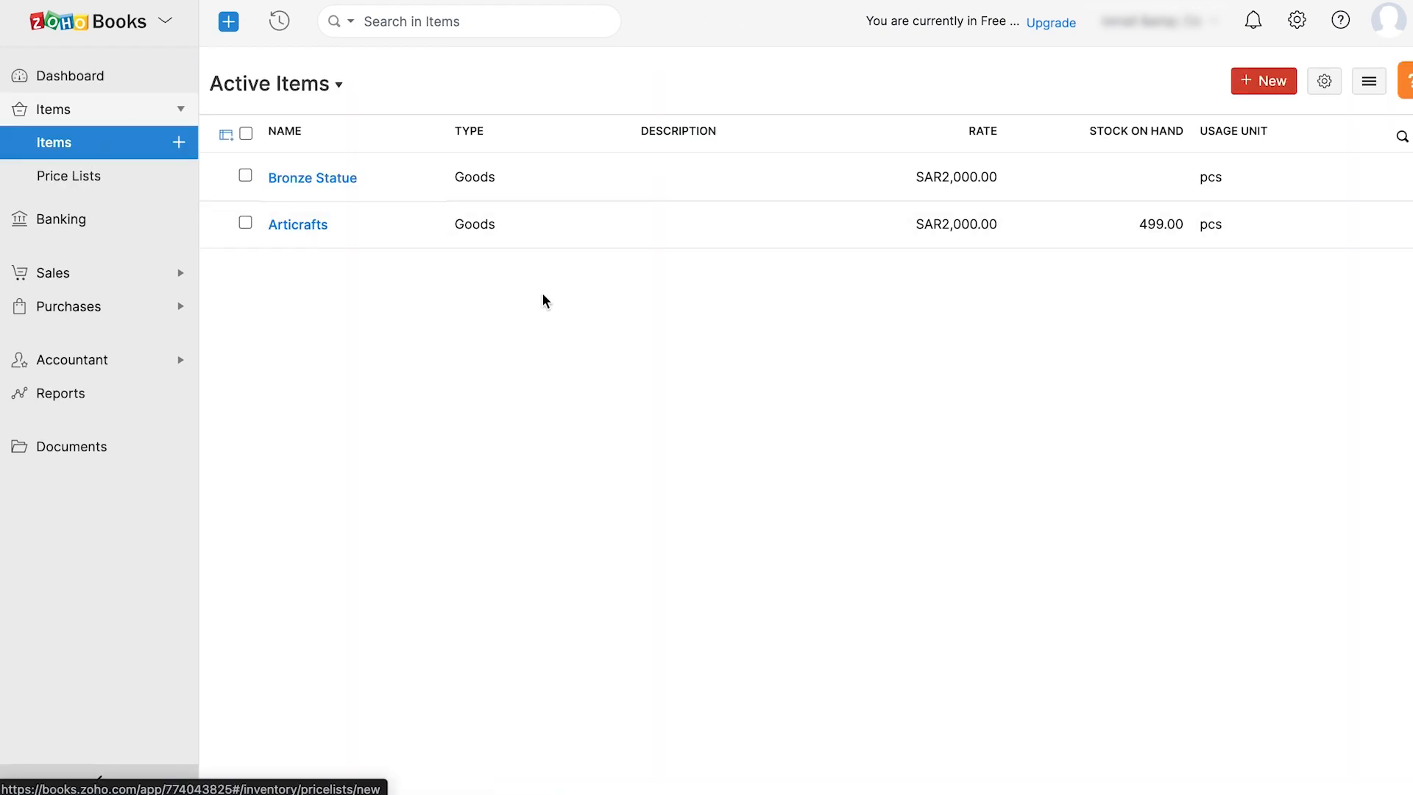
{"action": "left_click", "coordinate": [1368, 83]}
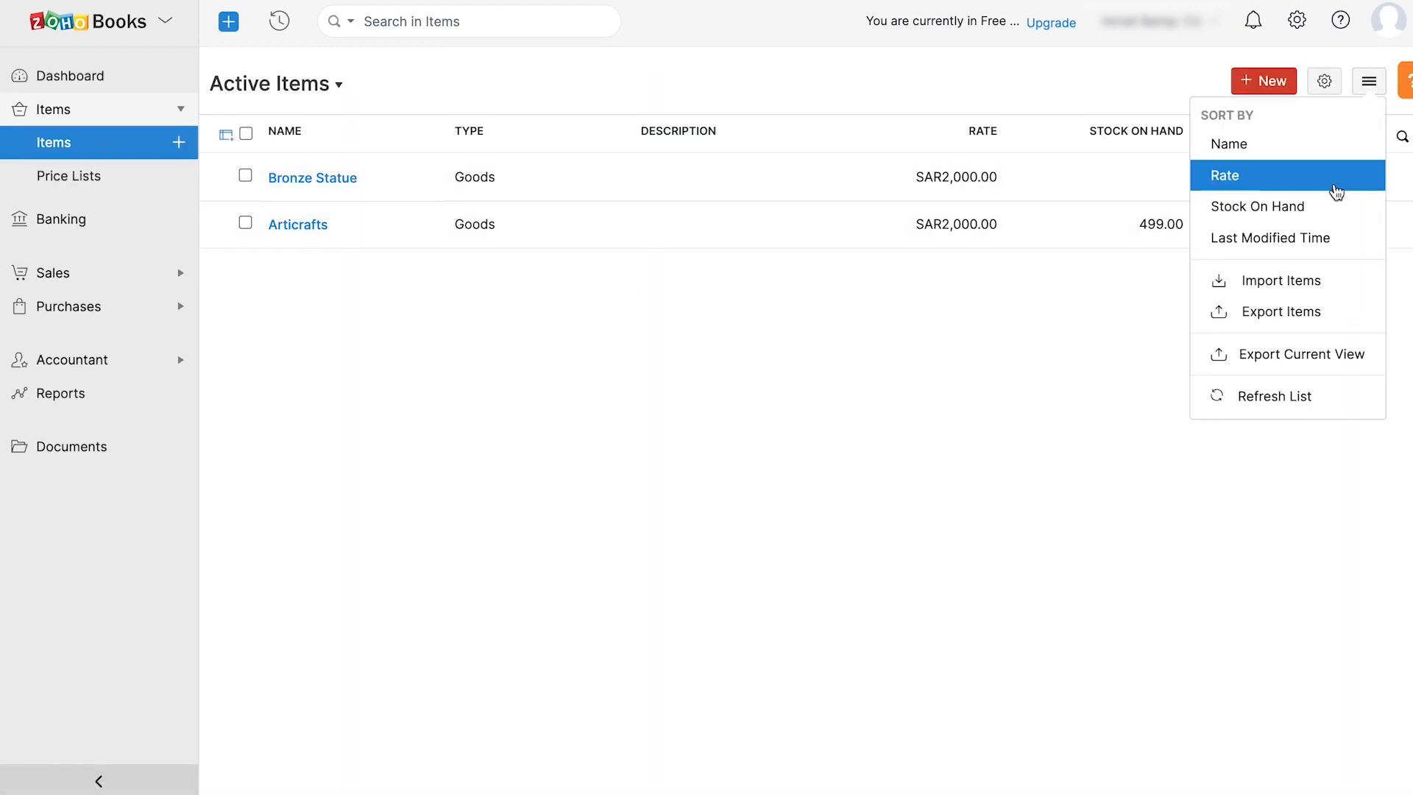
{"action": "left_click", "coordinate": [1287, 288]}
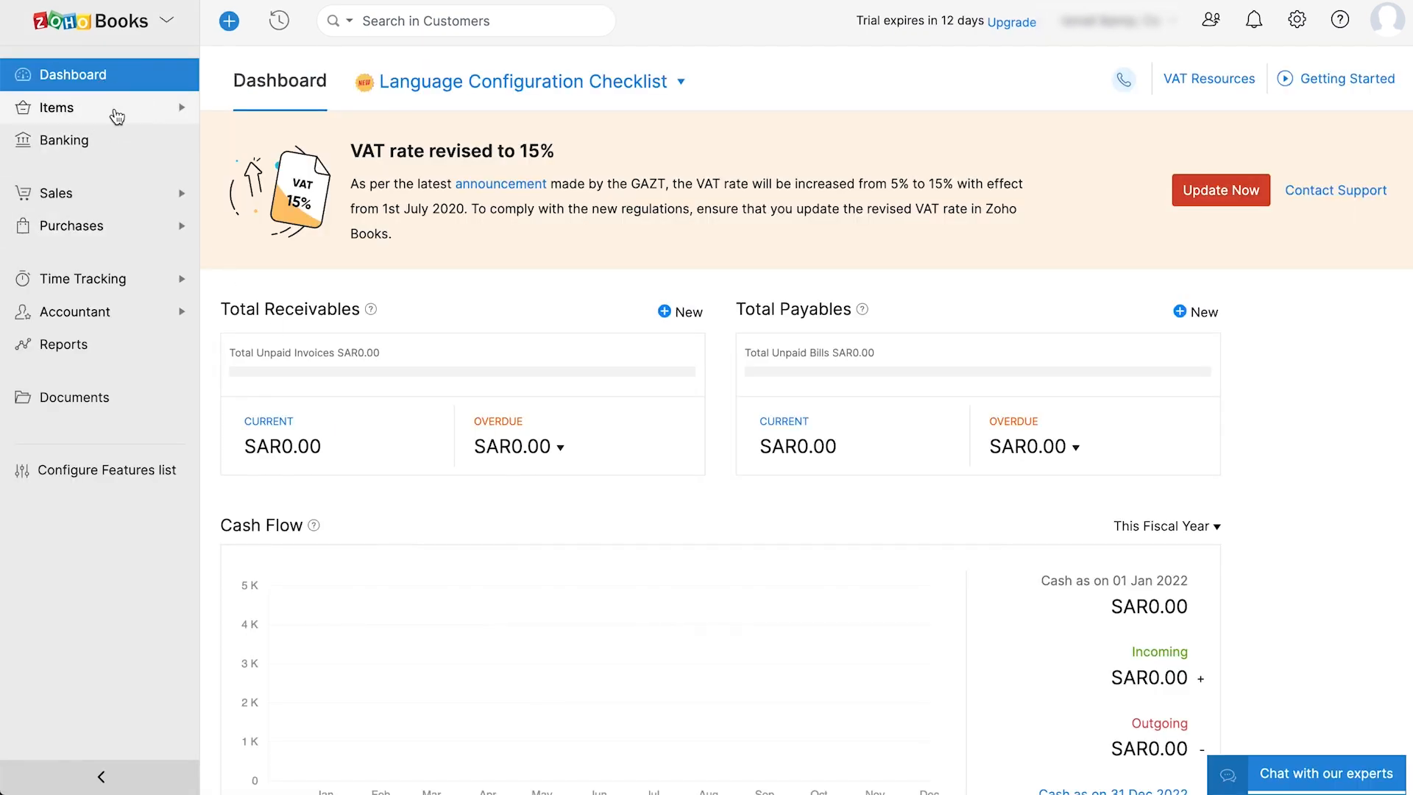
{"action": "left_click", "coordinate": [116, 110]}
{"action": "left_click", "coordinate": [144, 140]}
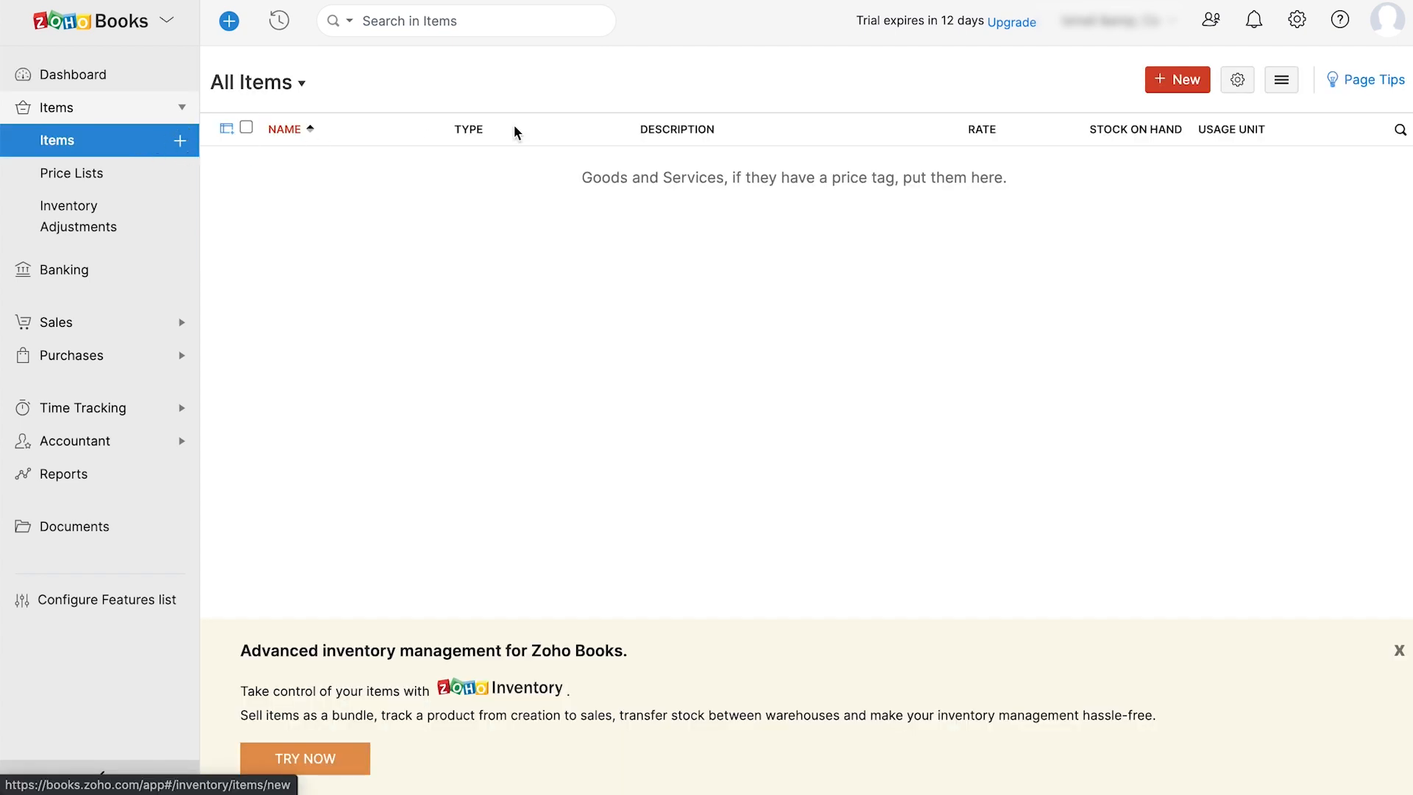
- Start a new item Articrafts with unit pcs, selling price 2000 and cost price 1500
{"action": "left_click", "coordinate": [1170, 86]}
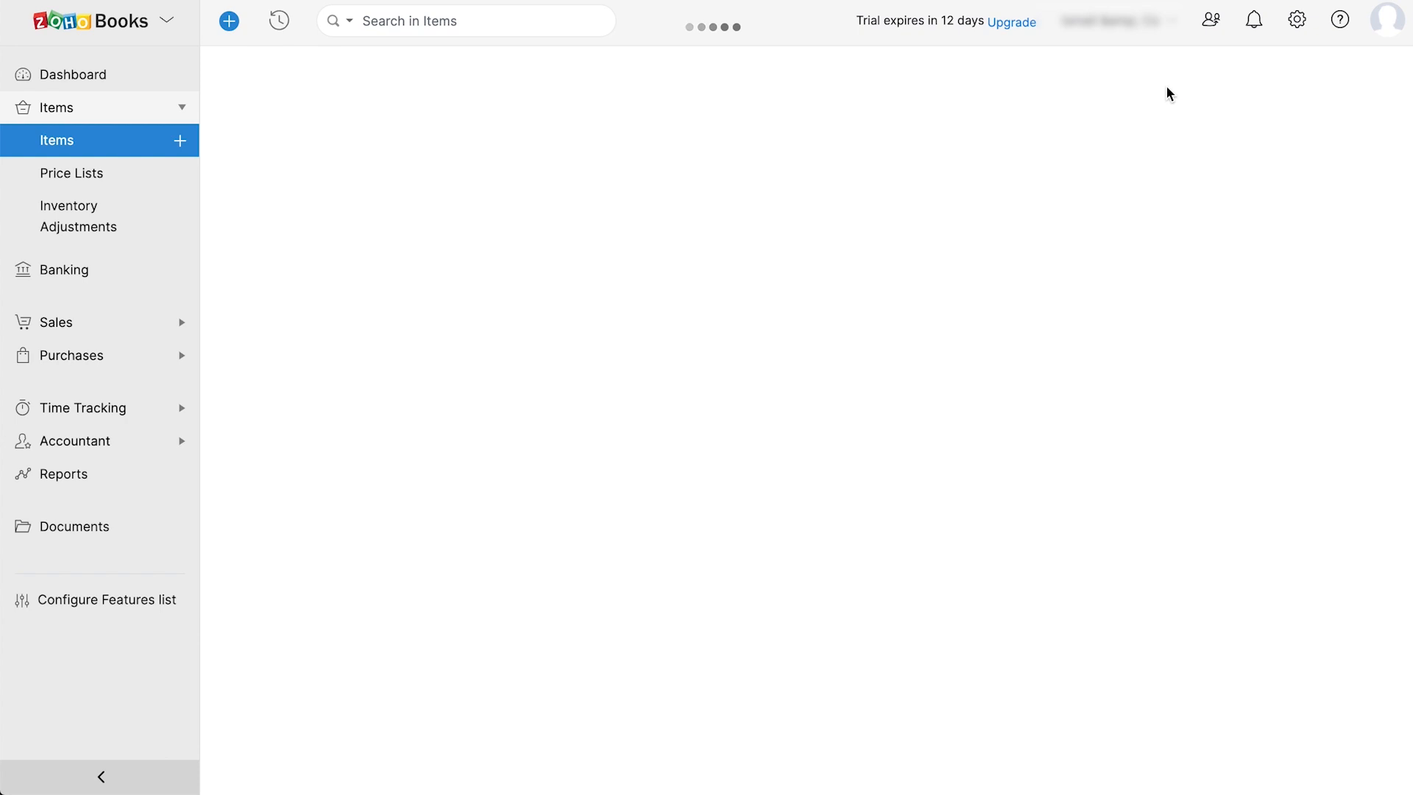
{"action": "type", "text": "Articrafts"}
{"action": "left_click", "coordinate": [666, 357]}
{"action": "scroll", "coordinate": [505, 435], "scroll_direction": "down", "scroll_amount": 3}
{"action": "left_click", "coordinate": [473, 542]}
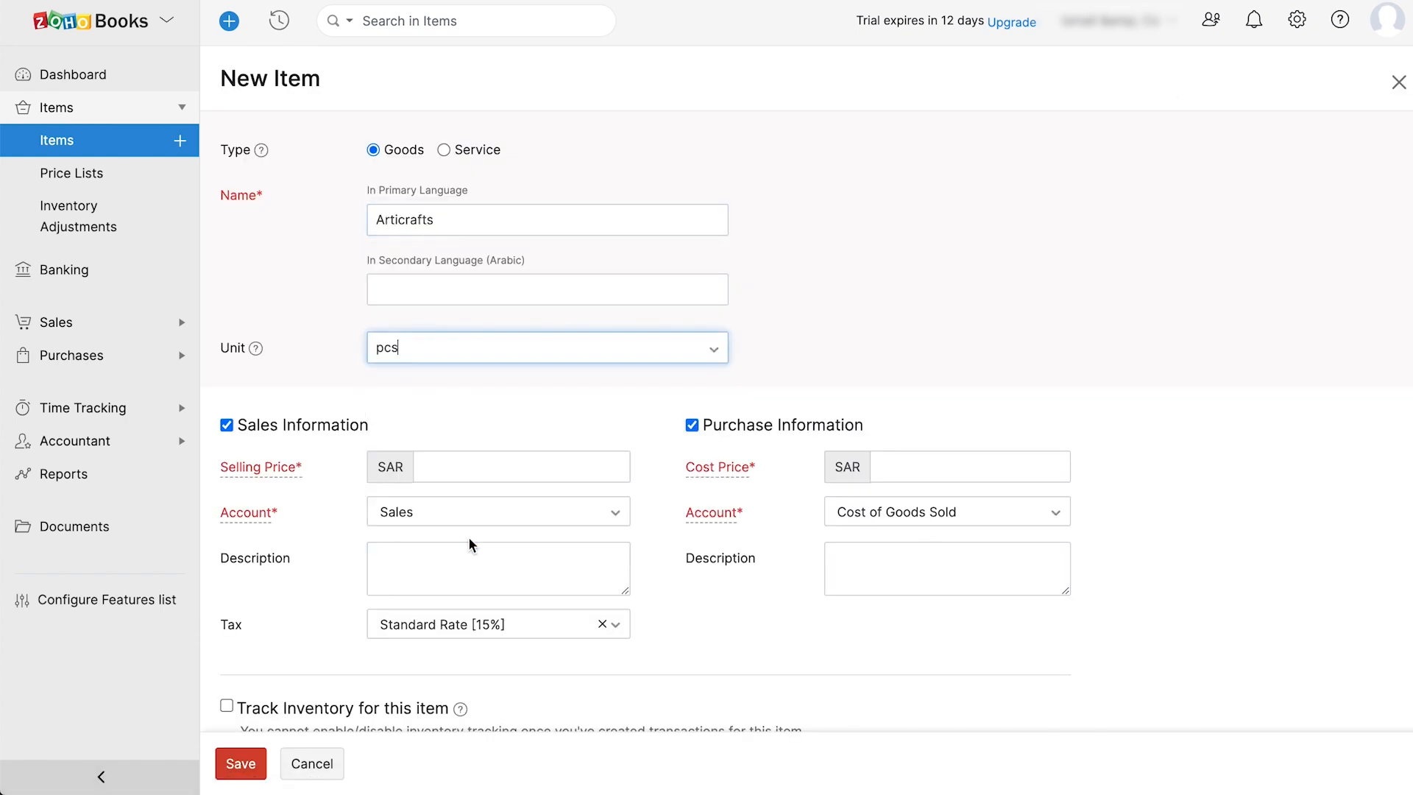
{"action": "left_click", "coordinate": [473, 465]}
{"action": "type", "text": "2000"}
{"action": "left_click", "coordinate": [826, 468]}
{"action": "type", "text": "1500"}
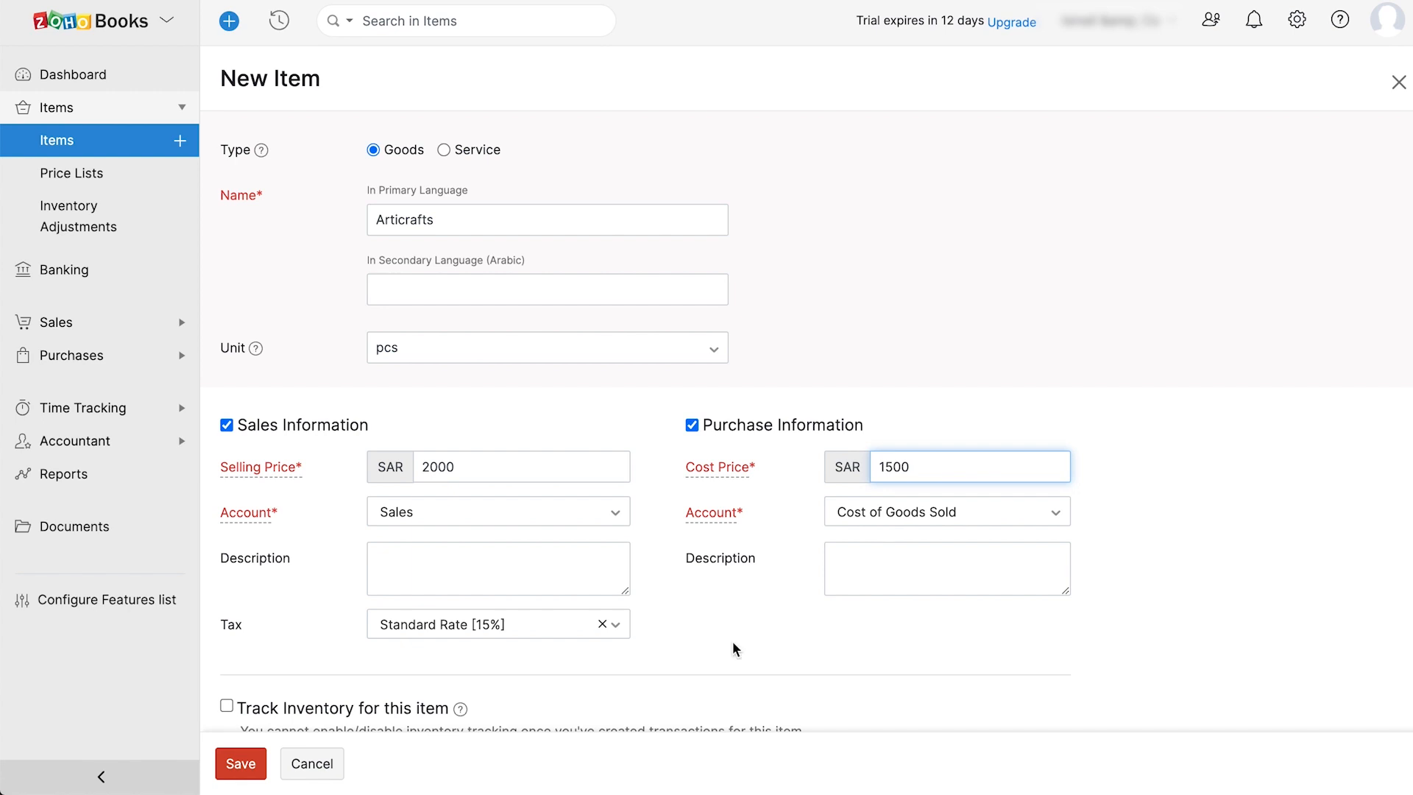
- Track inventory in Inventory Asset with 500 opening stock at 2000, then save the item
{"action": "scroll", "coordinate": [734, 648], "scroll_direction": "down", "scroll_amount": 2}
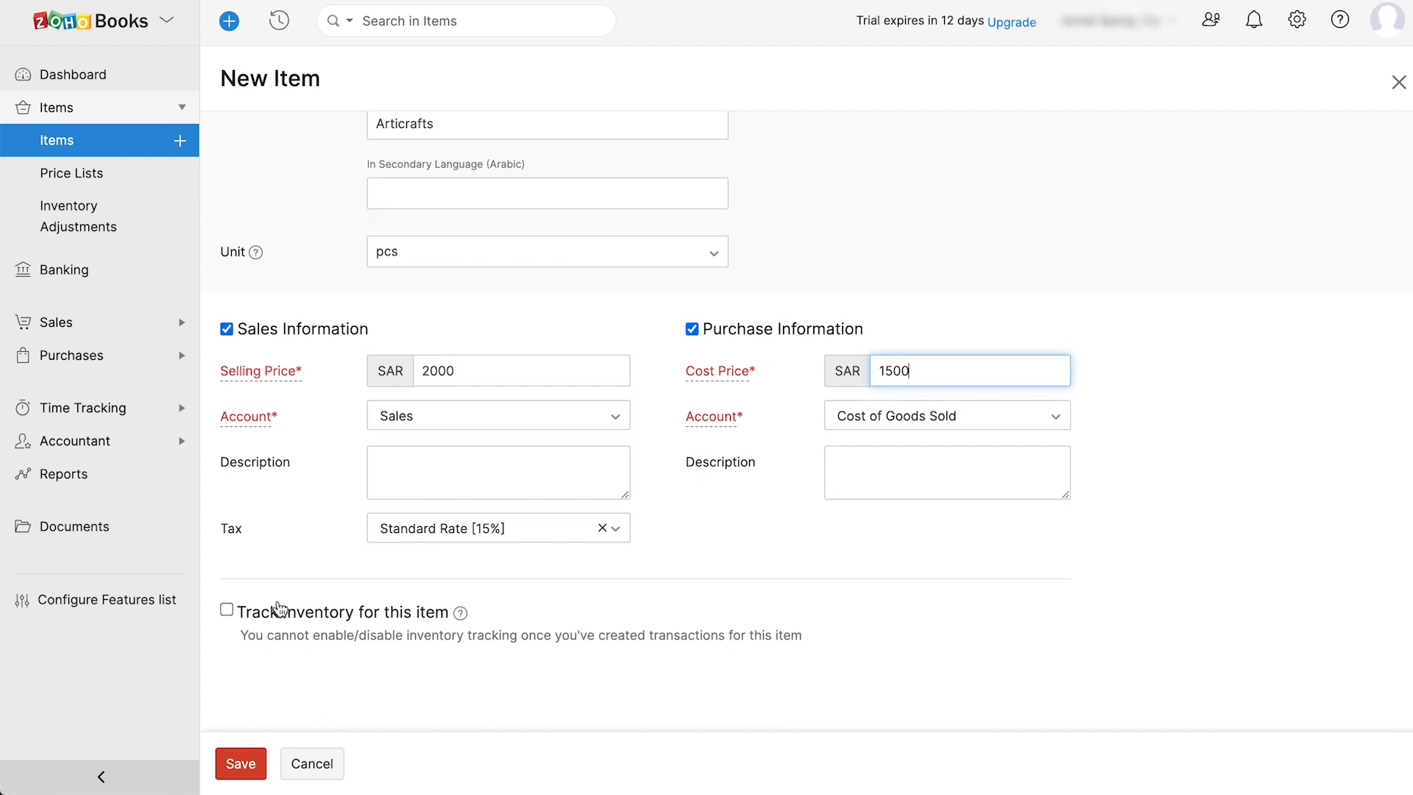
{"action": "left_click", "coordinate": [227, 609]}
{"action": "scroll", "coordinate": [442, 684], "scroll_direction": "down", "scroll_amount": 2}
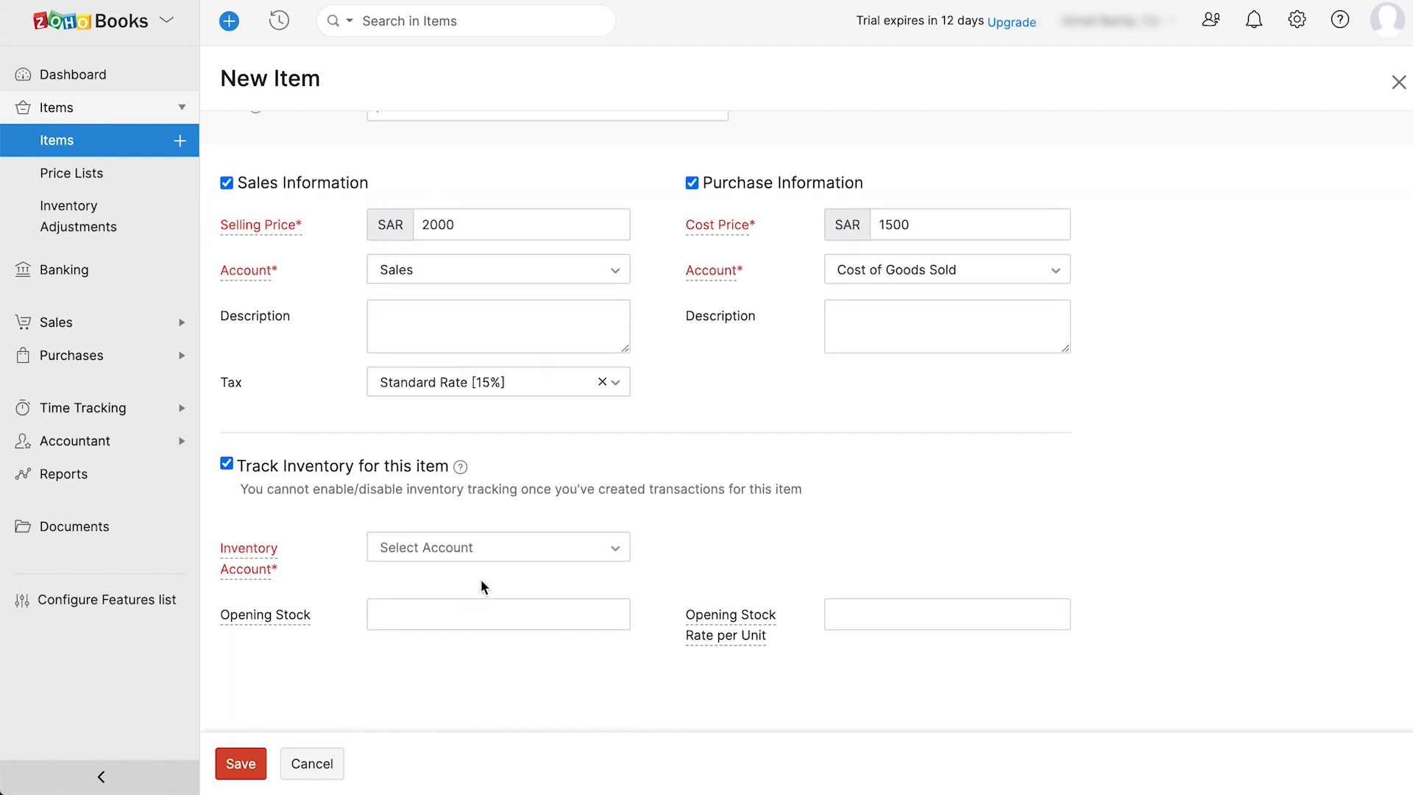
{"action": "left_click", "coordinate": [505, 552]}
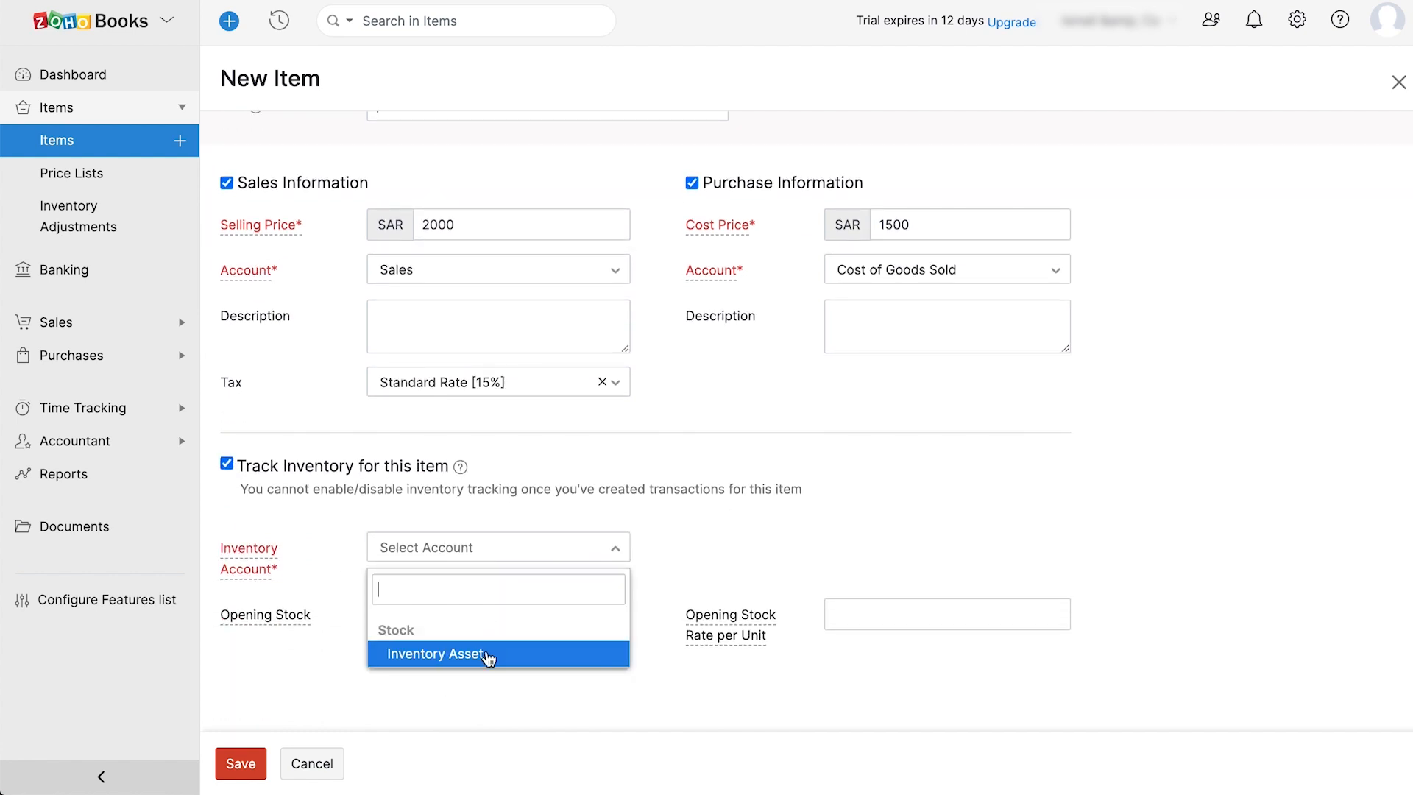
{"action": "left_click", "coordinate": [489, 653]}
{"action": "left_click", "coordinate": [479, 617]}
{"action": "type", "text": "500"}
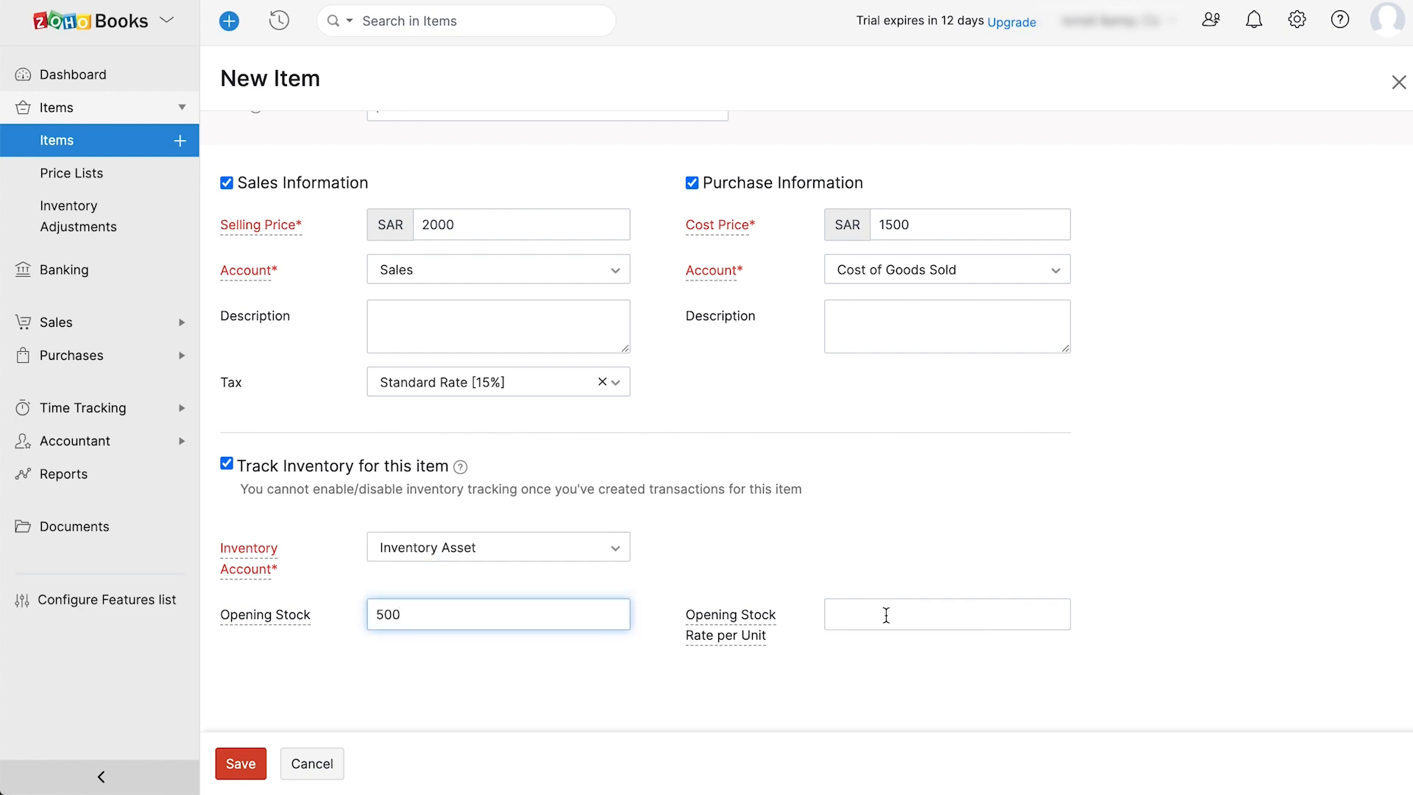
{"action": "left_click", "coordinate": [886, 615]}
{"action": "type", "text": "2000"}
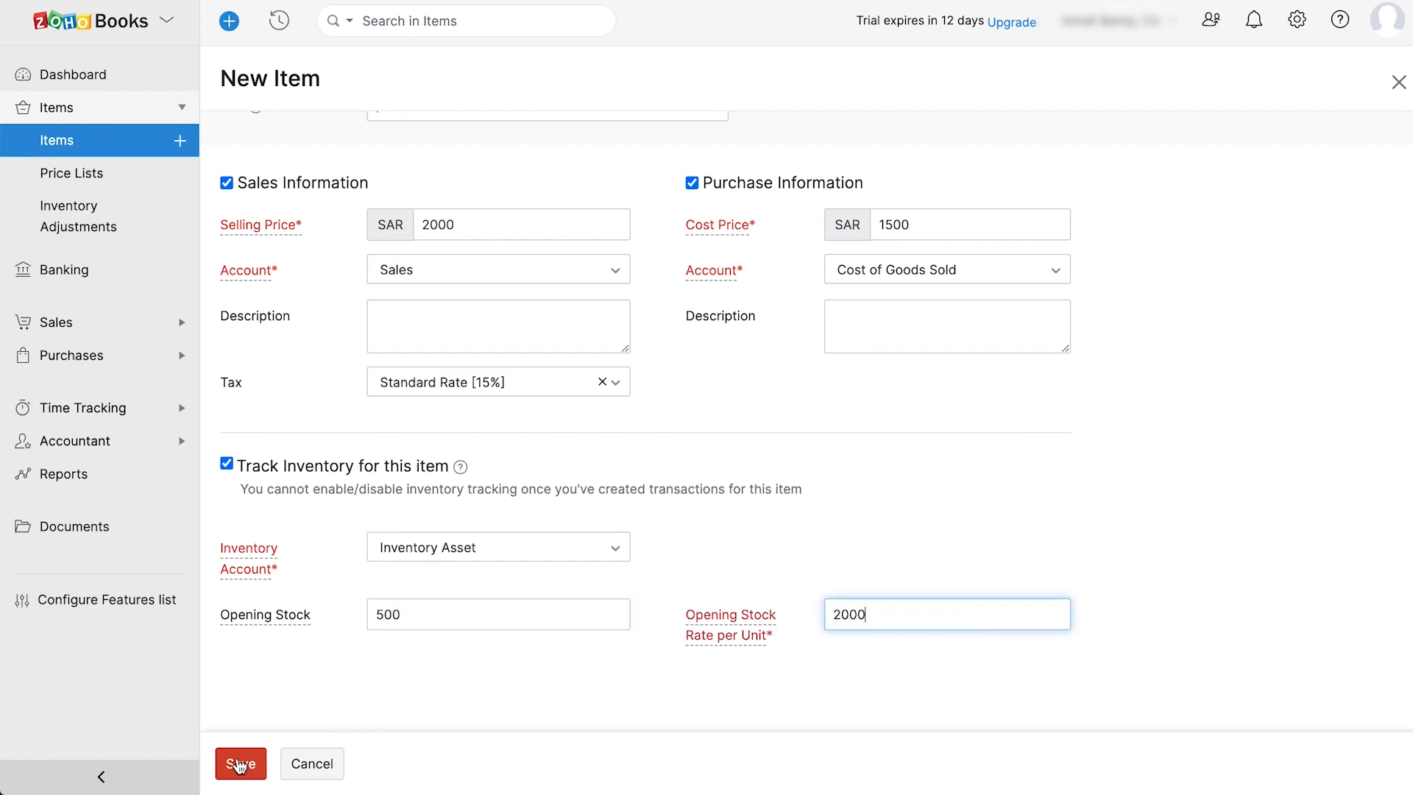
{"action": "left_click", "coordinate": [240, 766]}
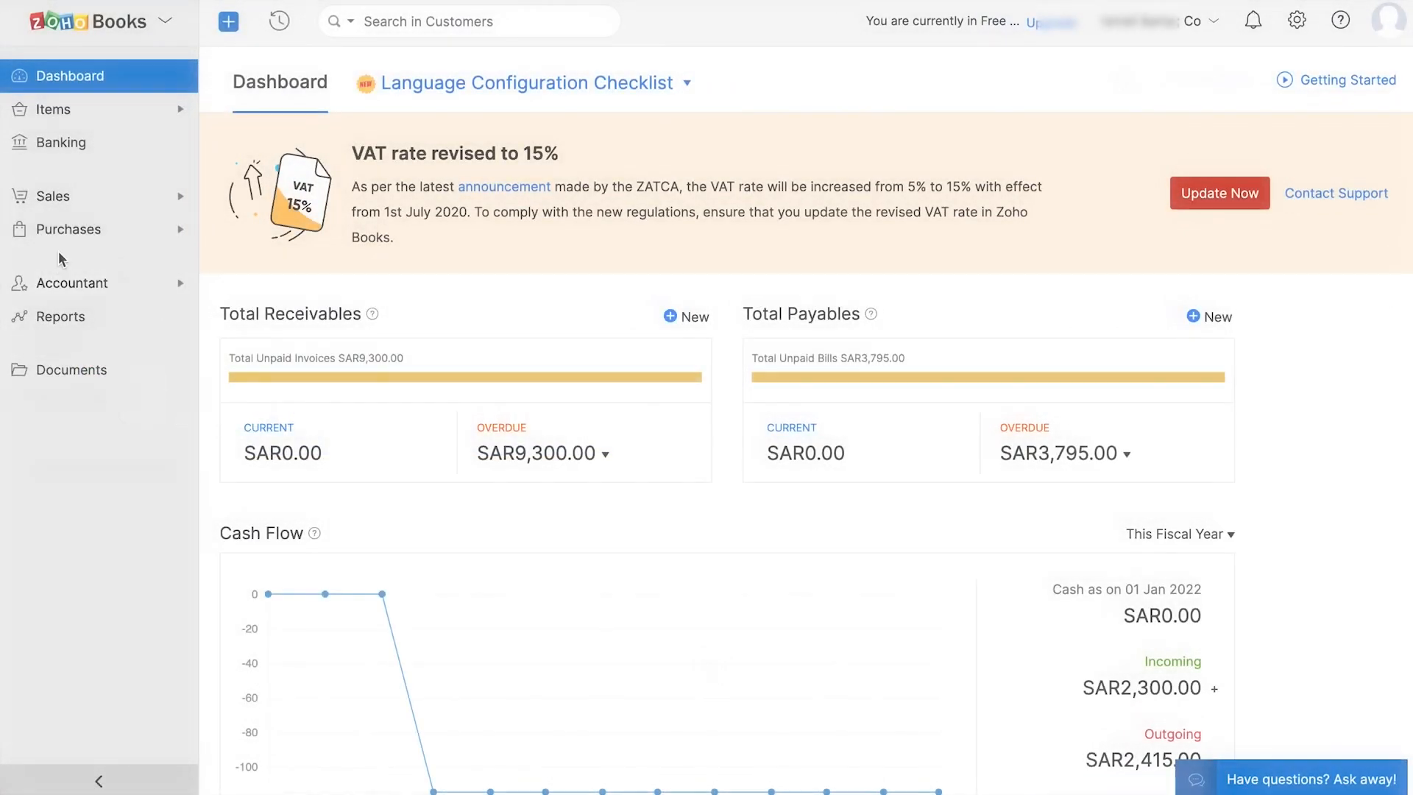
- Open Sales > Customers, dismiss the list options menu, and start a new customer
{"action": "left_click", "coordinate": [67, 200]}
{"action": "left_click", "coordinate": [71, 229]}
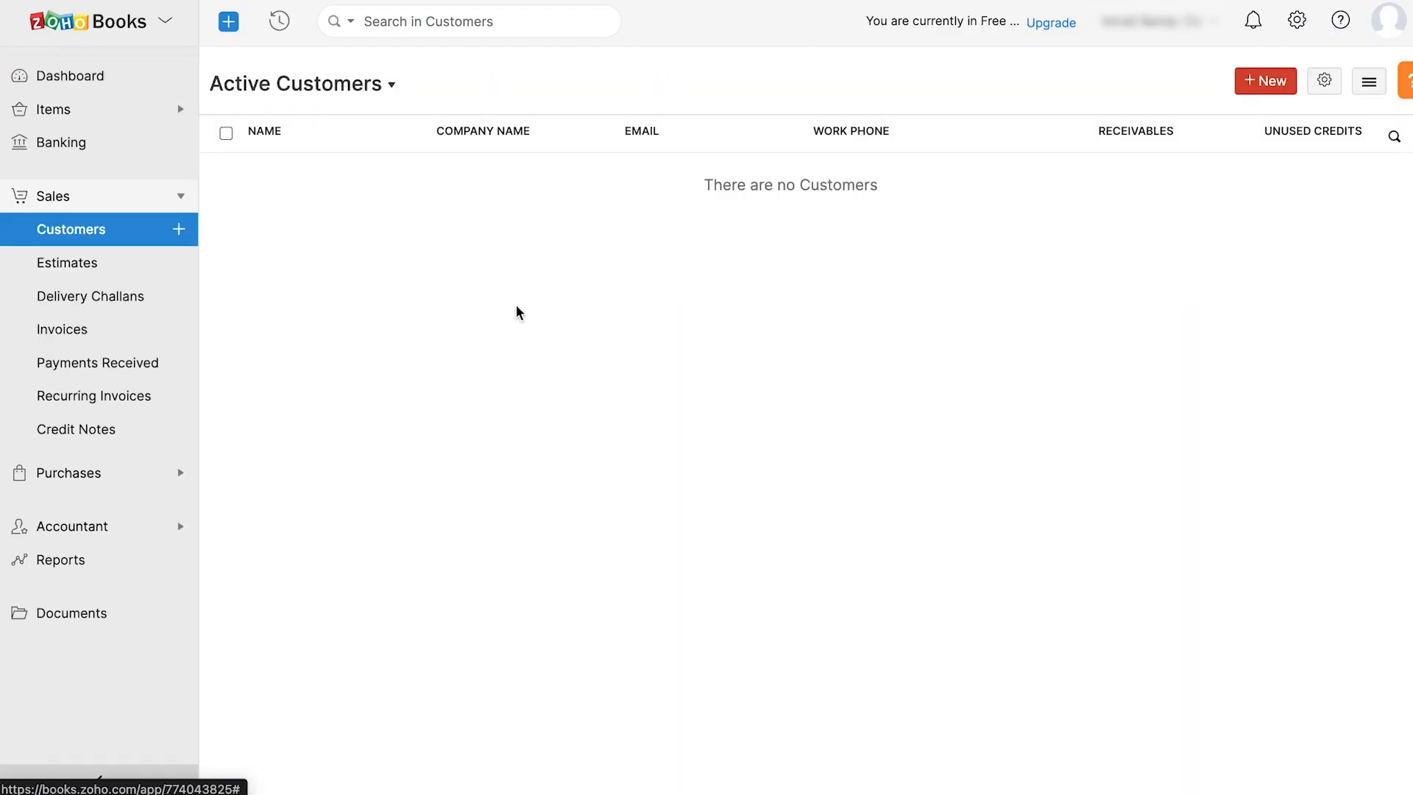
{"action": "left_click", "coordinate": [1370, 84]}
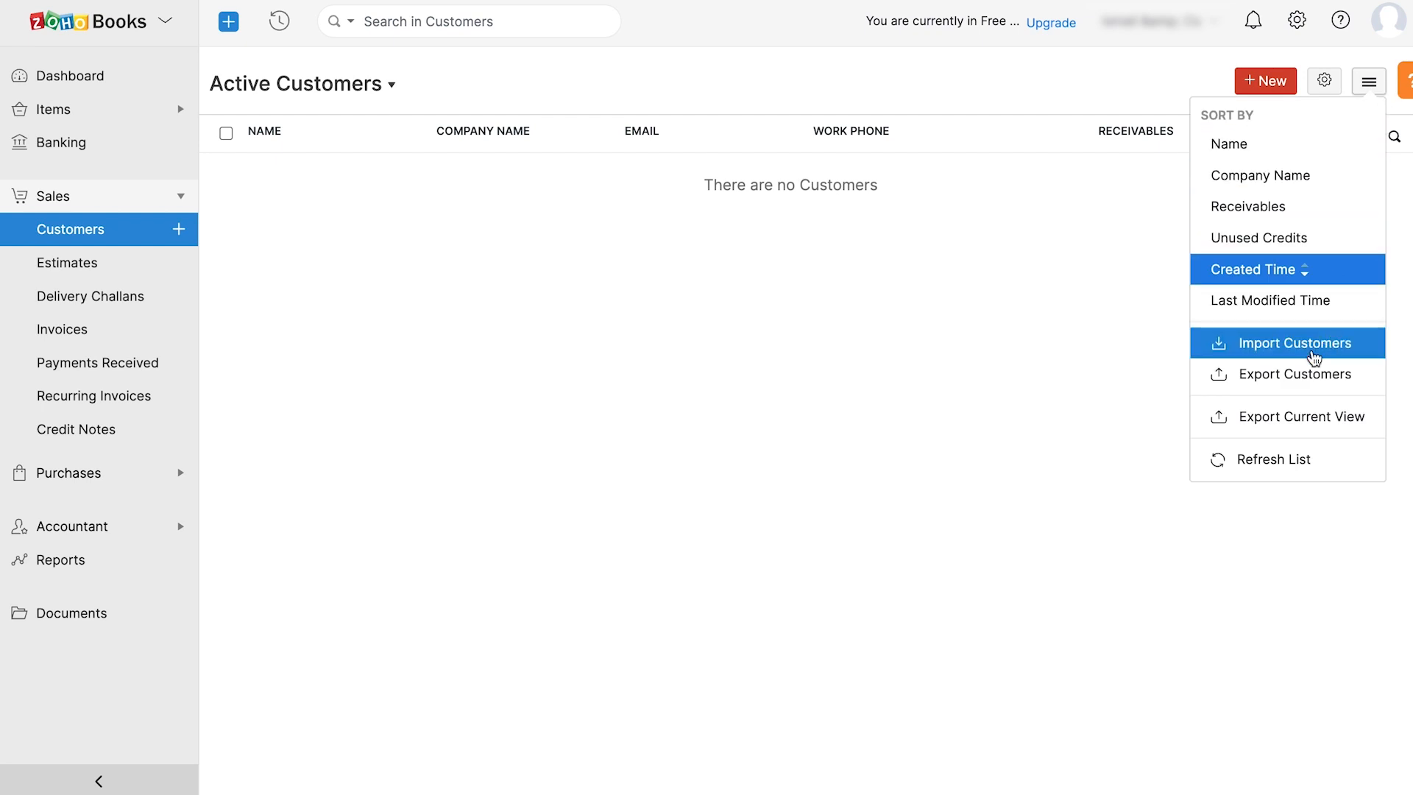
{"action": "left_click", "coordinate": [1030, 384]}
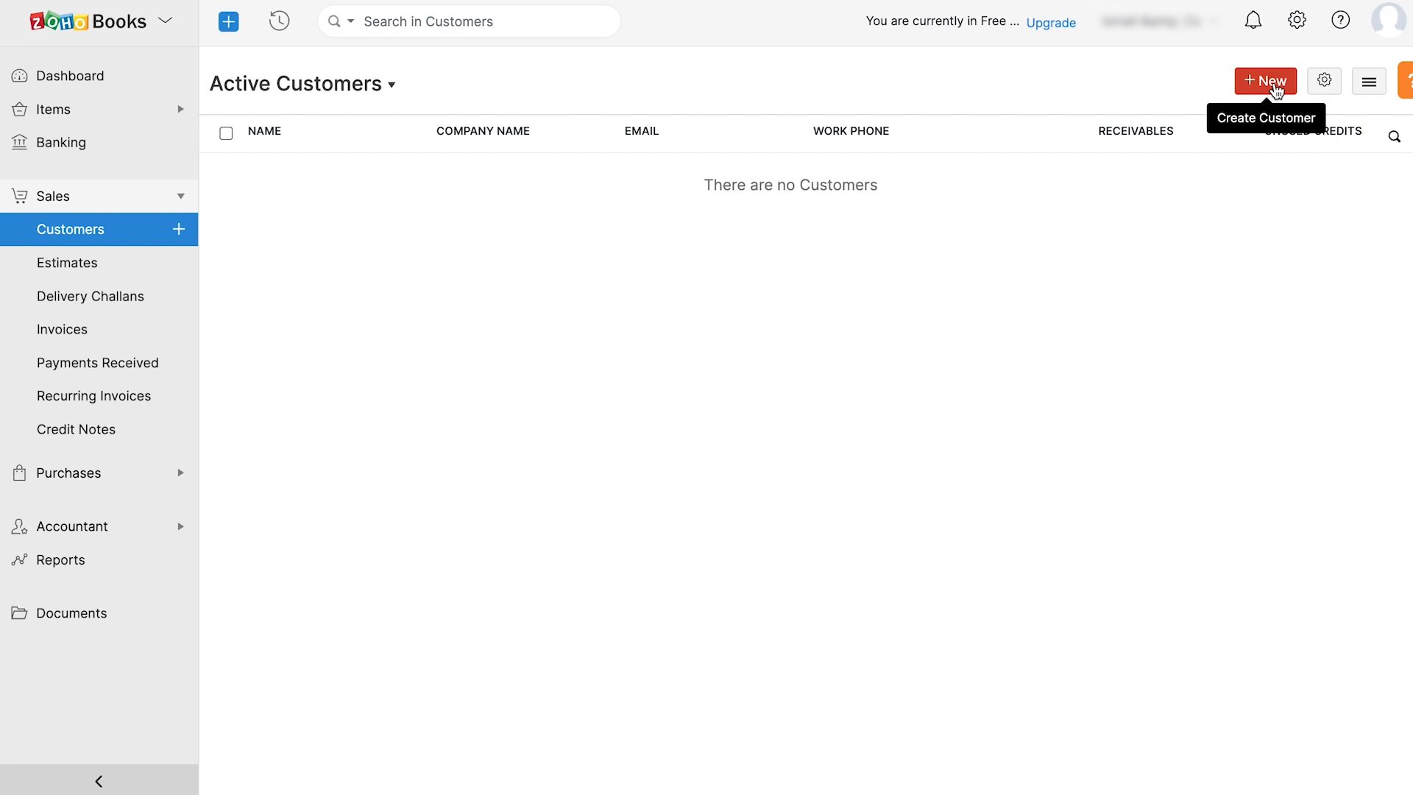
{"action": "left_click", "coordinate": [1275, 85]}
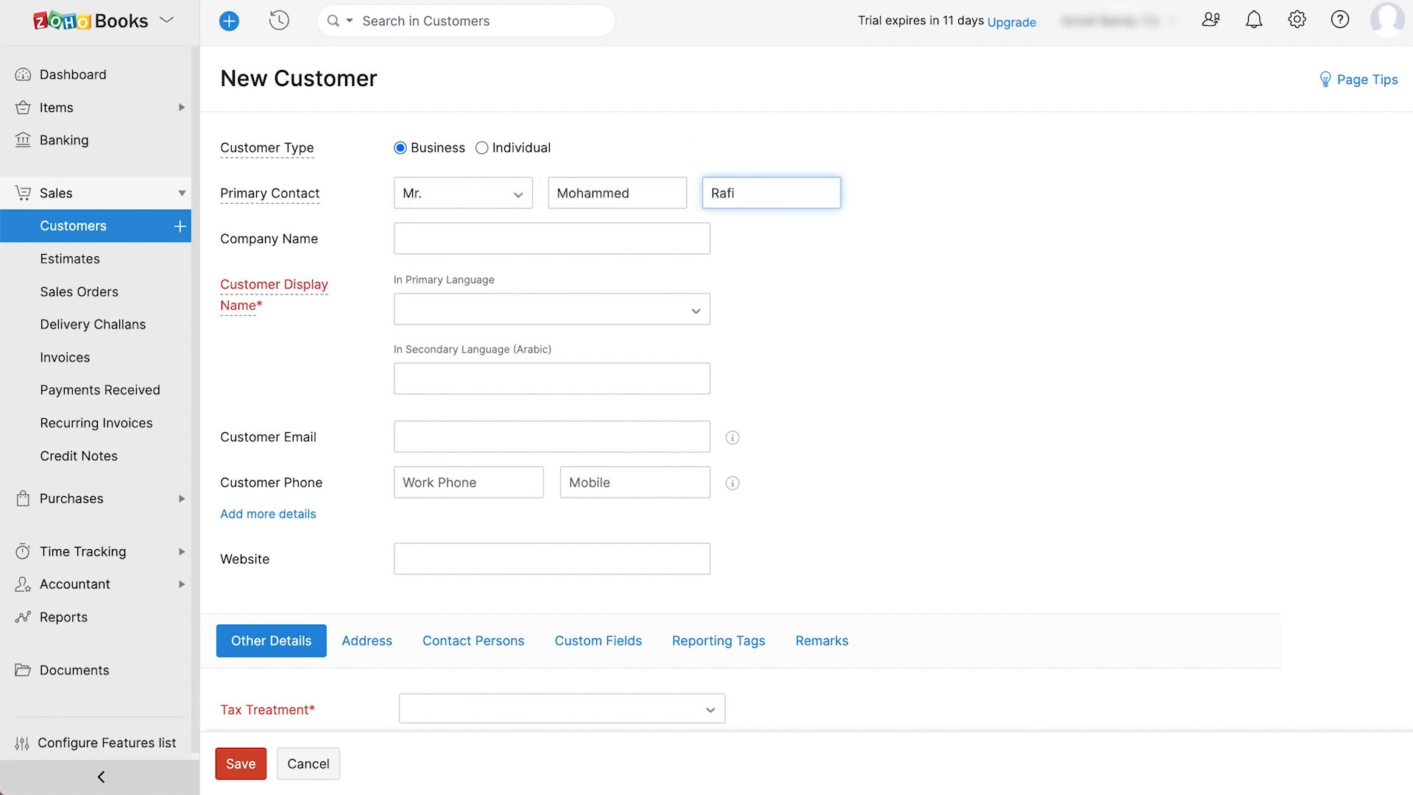
- Enter MR Agency as company name, plus the customer's e-mail and work phone
{"action": "left_click", "coordinate": [669, 238]}
{"action": "type", "text": "MR Agency"}
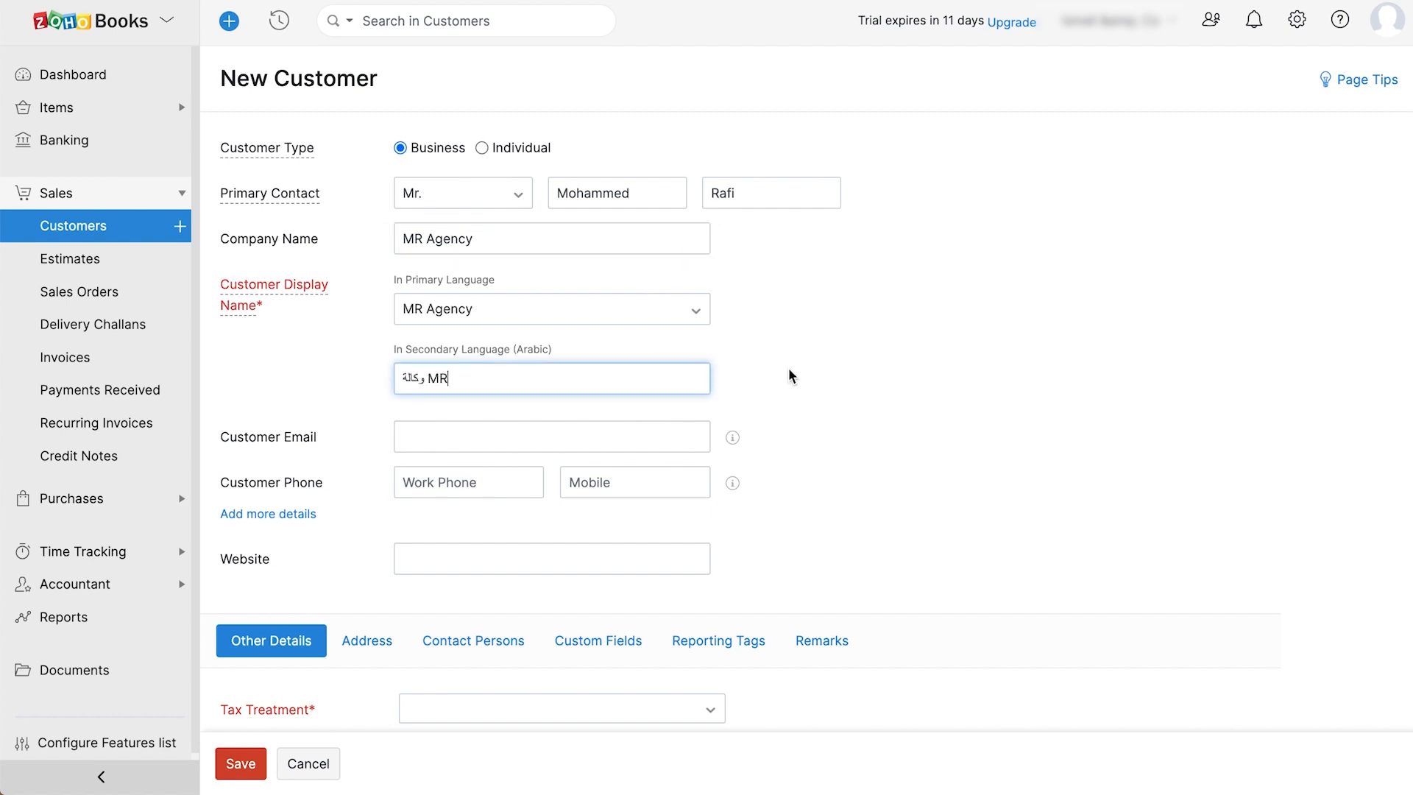
{"action": "scroll", "coordinate": [773, 379], "scroll_direction": "down", "scroll_amount": 1}
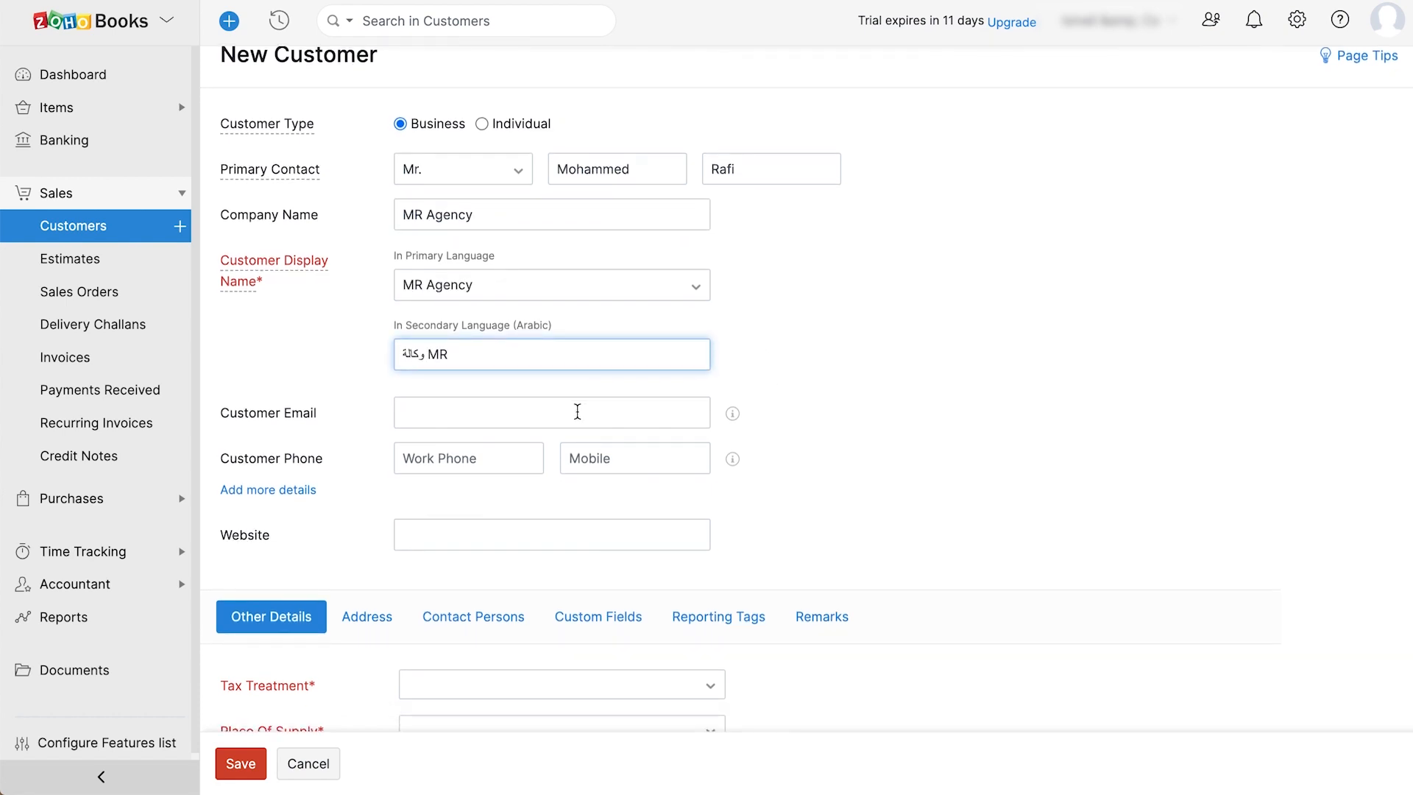
{"action": "left_click", "coordinate": [578, 412]}
{"action": "left_click", "coordinate": [482, 468]}
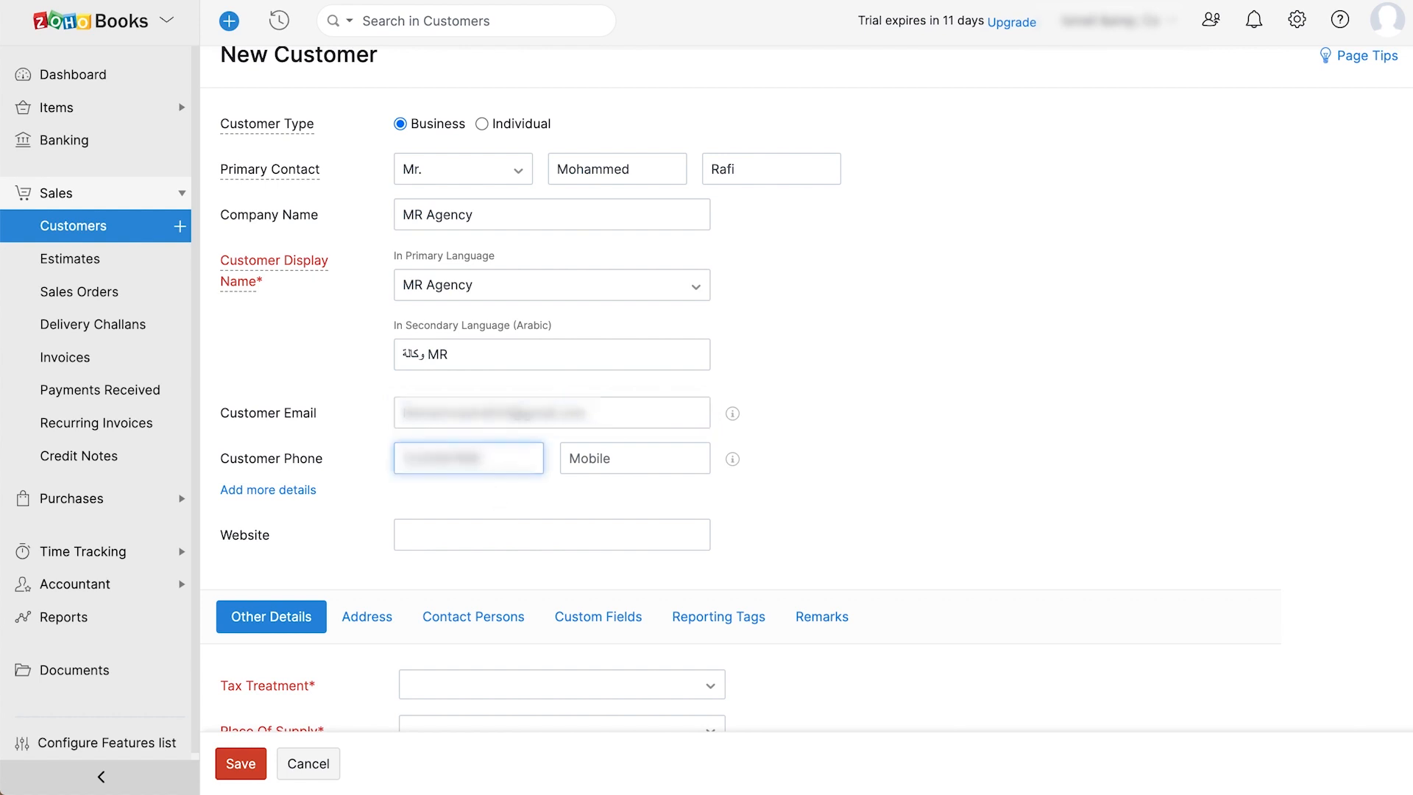
{"action": "left_click", "coordinate": [538, 537]}
{"action": "scroll", "coordinate": [540, 541], "scroll_direction": "up", "scroll_amount": 1}
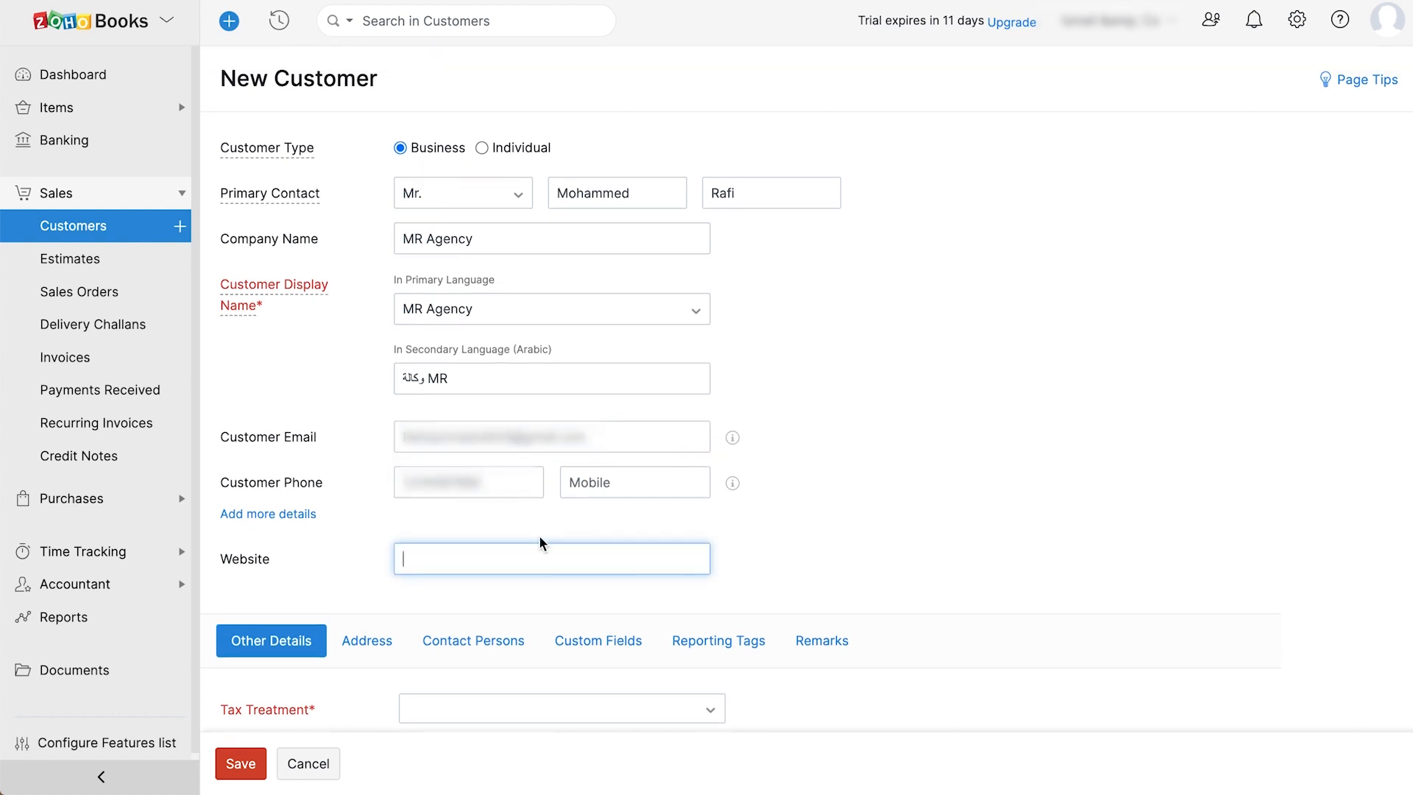
{"action": "scroll", "coordinate": [540, 543], "scroll_direction": "down", "scroll_amount": 10}
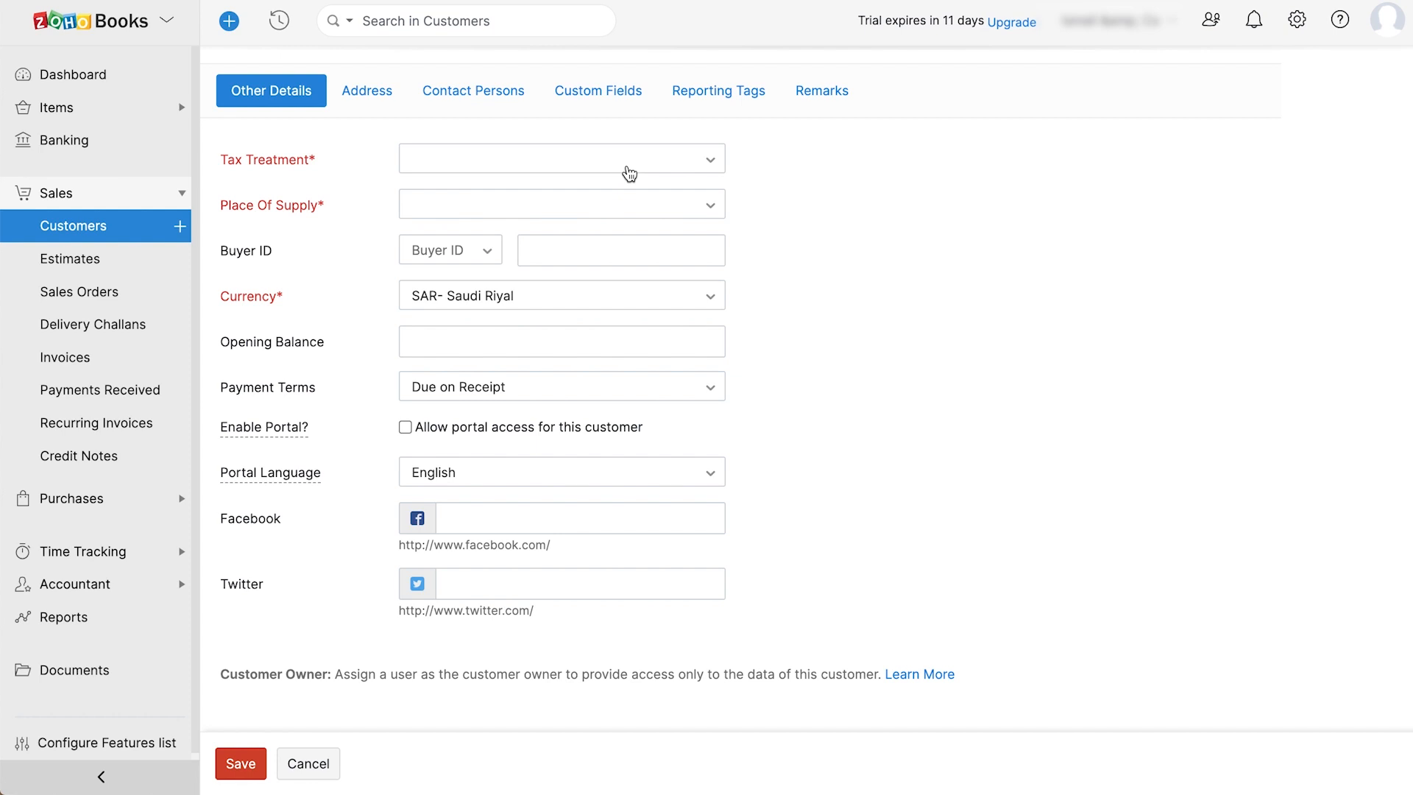
- Set tax treatment to VAT Registered, paste the TRN, and enter a 5000 opening balance
{"action": "left_click", "coordinate": [629, 174]}
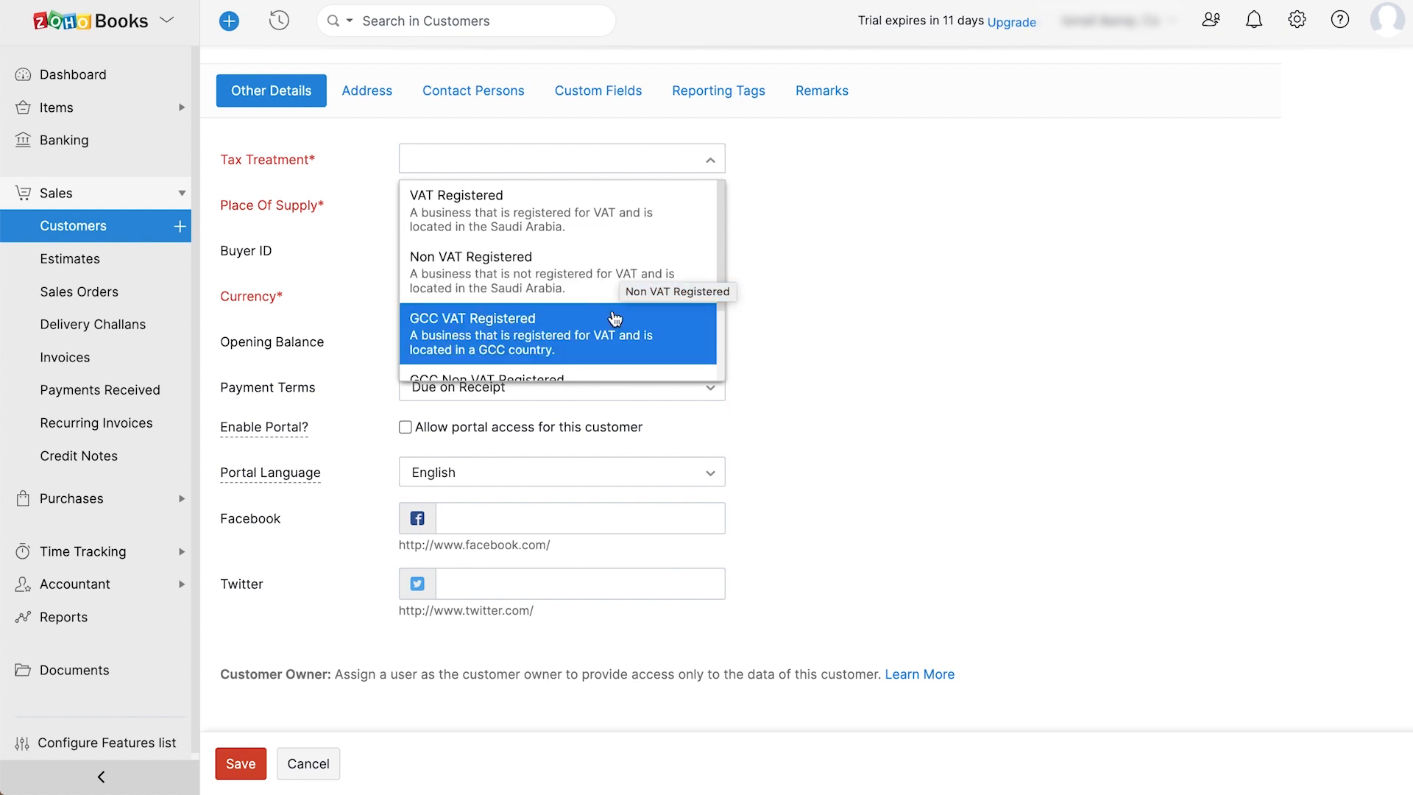
{"action": "scroll", "coordinate": [613, 335], "scroll_direction": "down", "scroll_amount": 2}
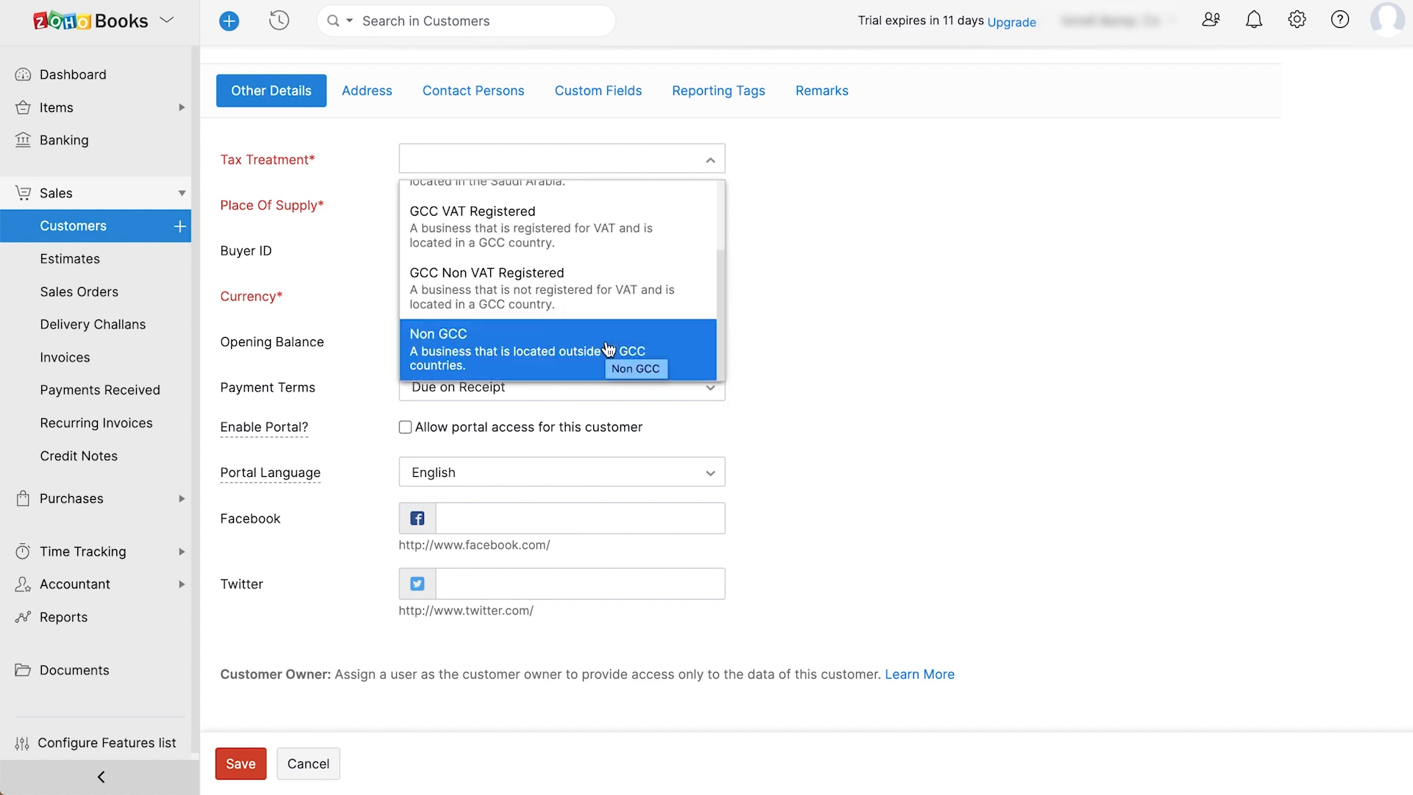
{"action": "scroll", "coordinate": [608, 349], "scroll_direction": "up", "scroll_amount": 2}
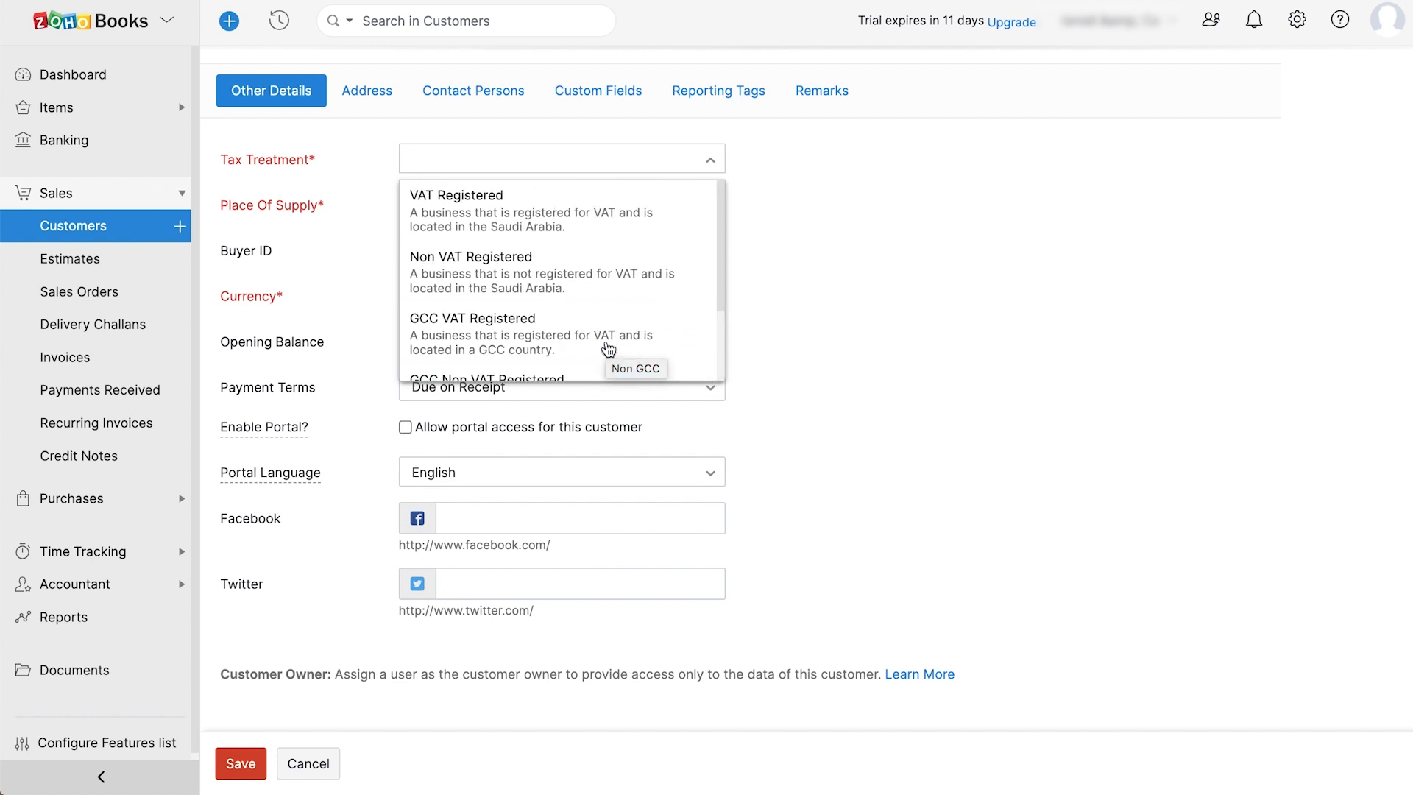
{"action": "left_click", "coordinate": [584, 187]}
{"action": "left_click", "coordinate": [576, 206]}
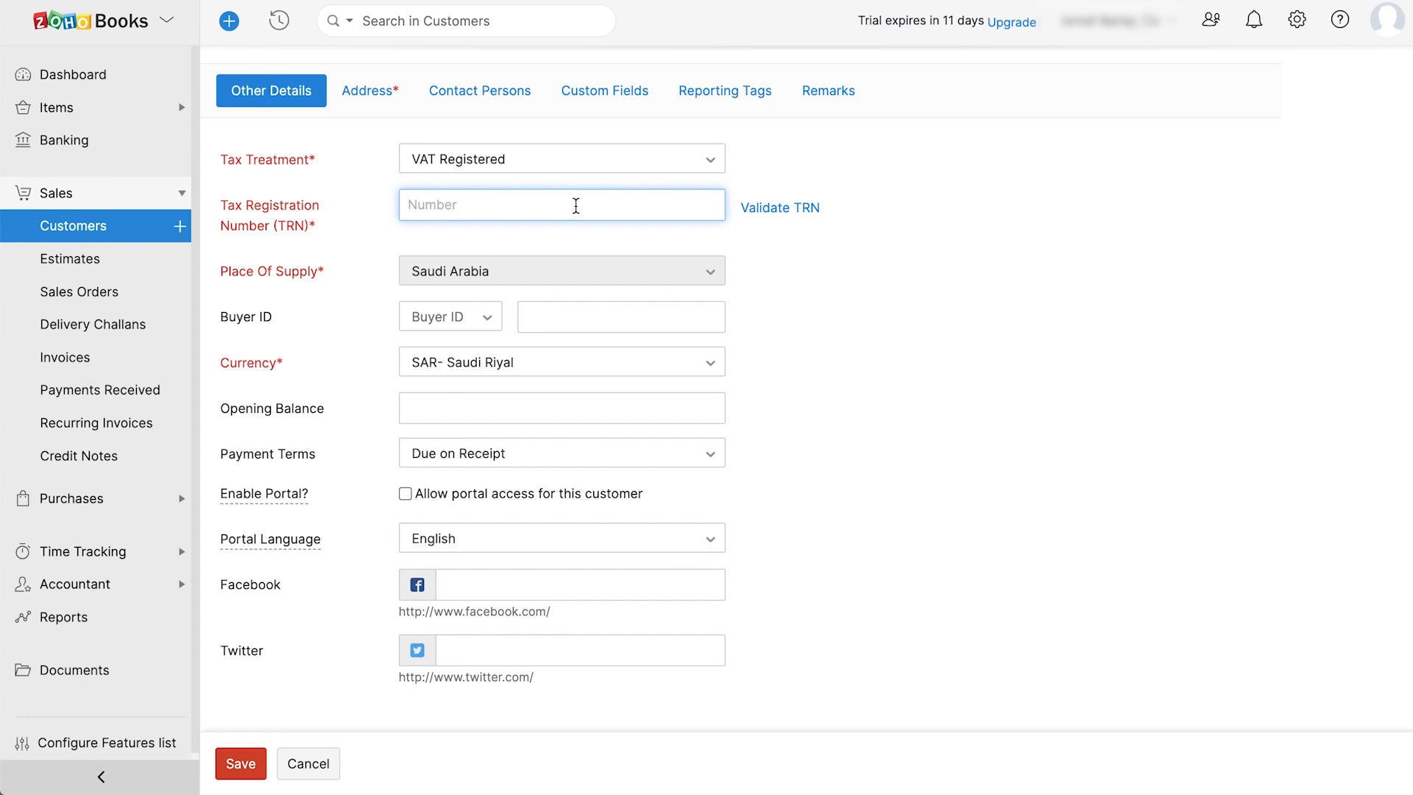
{"action": "key", "text": "super+v"}
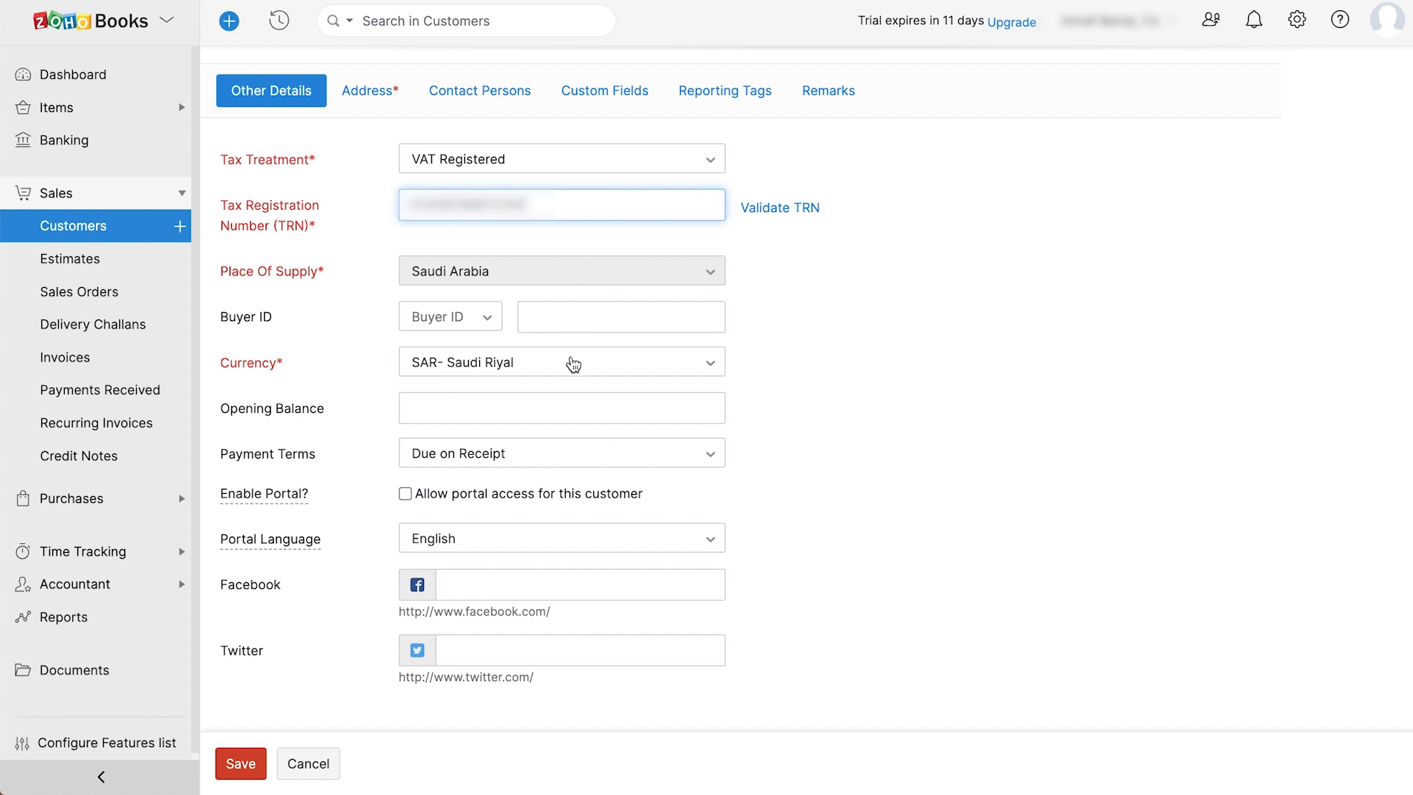
{"action": "left_click", "coordinate": [574, 408]}
{"action": "type", "text": "5000"}
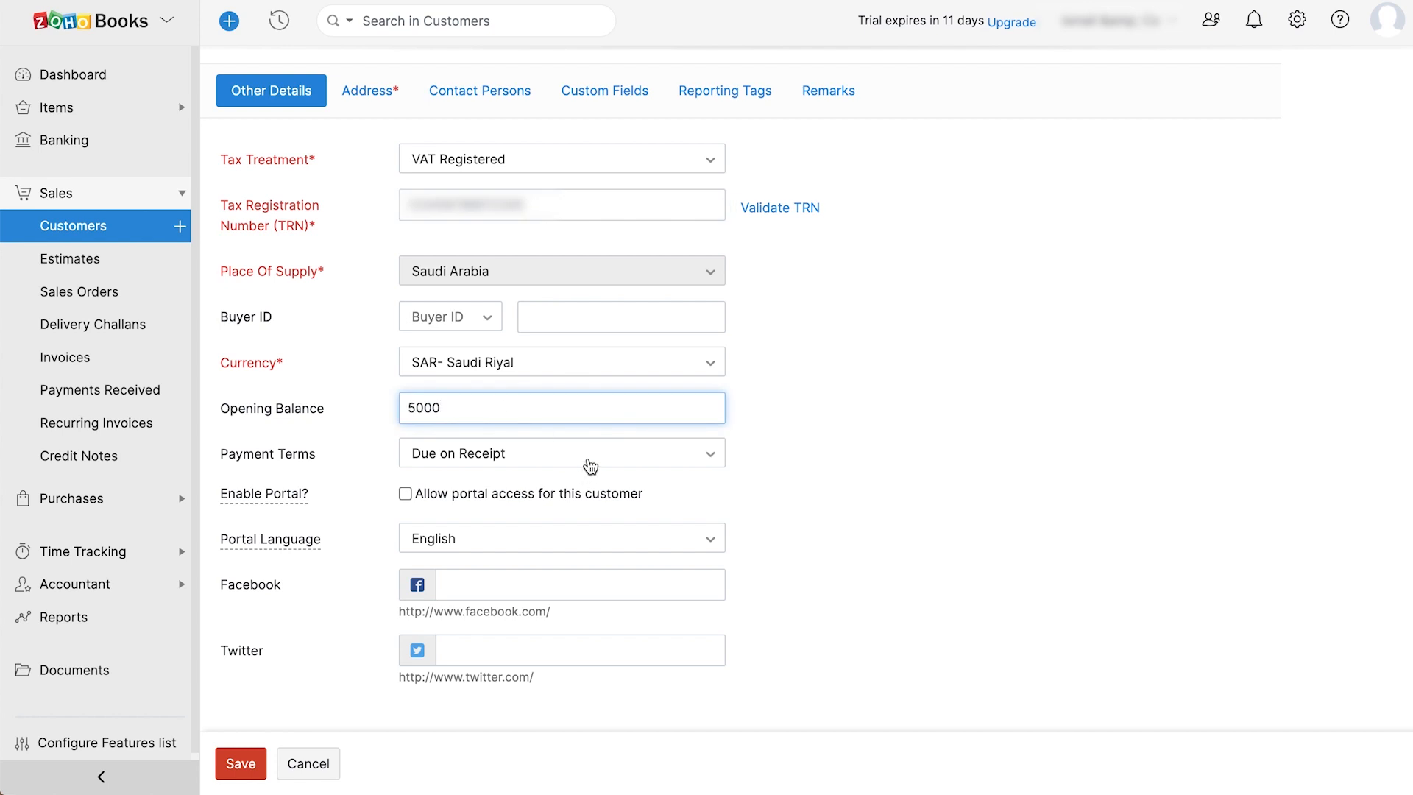
{"action": "key", "text": "Tab"}
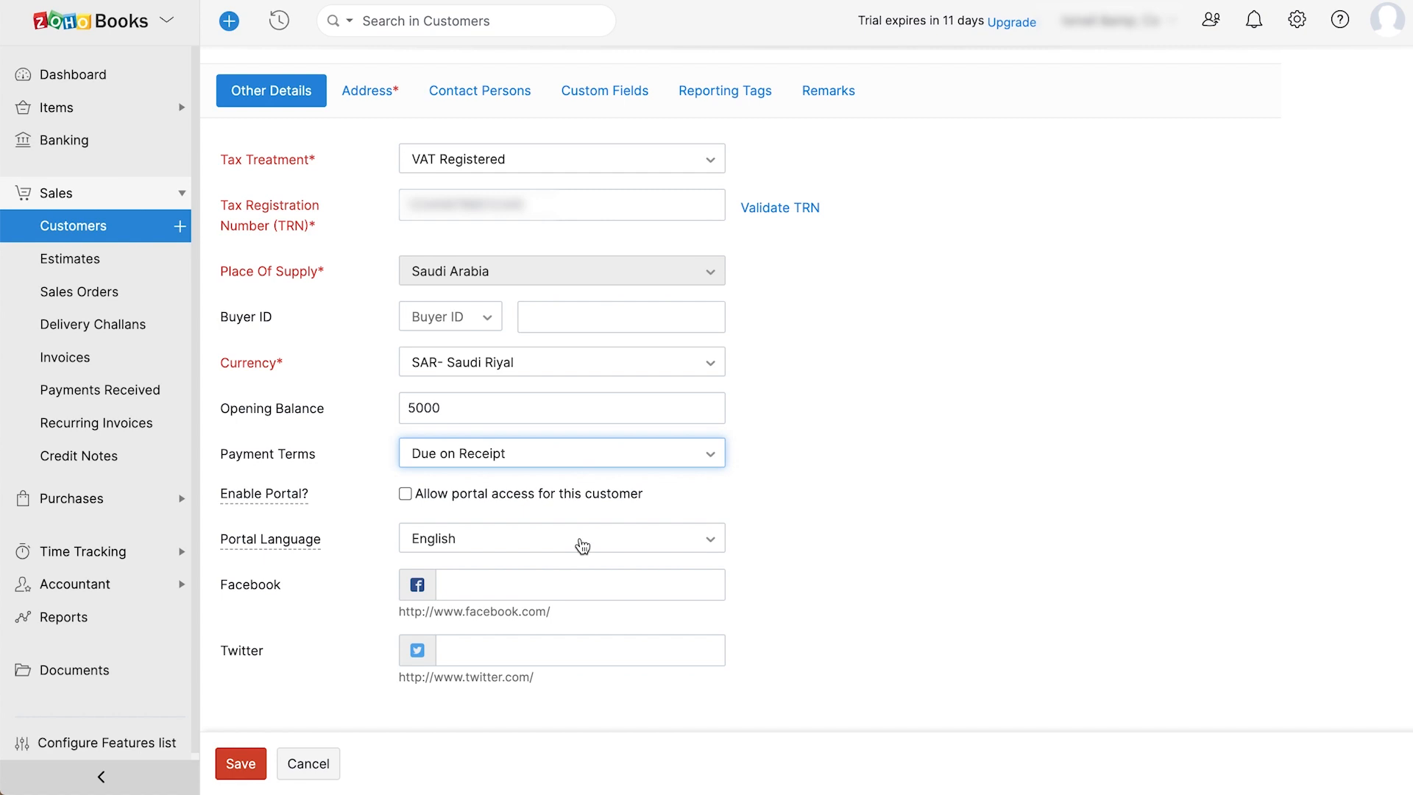
{"action": "scroll", "coordinate": [583, 545], "scroll_direction": "up", "scroll_amount": 5}
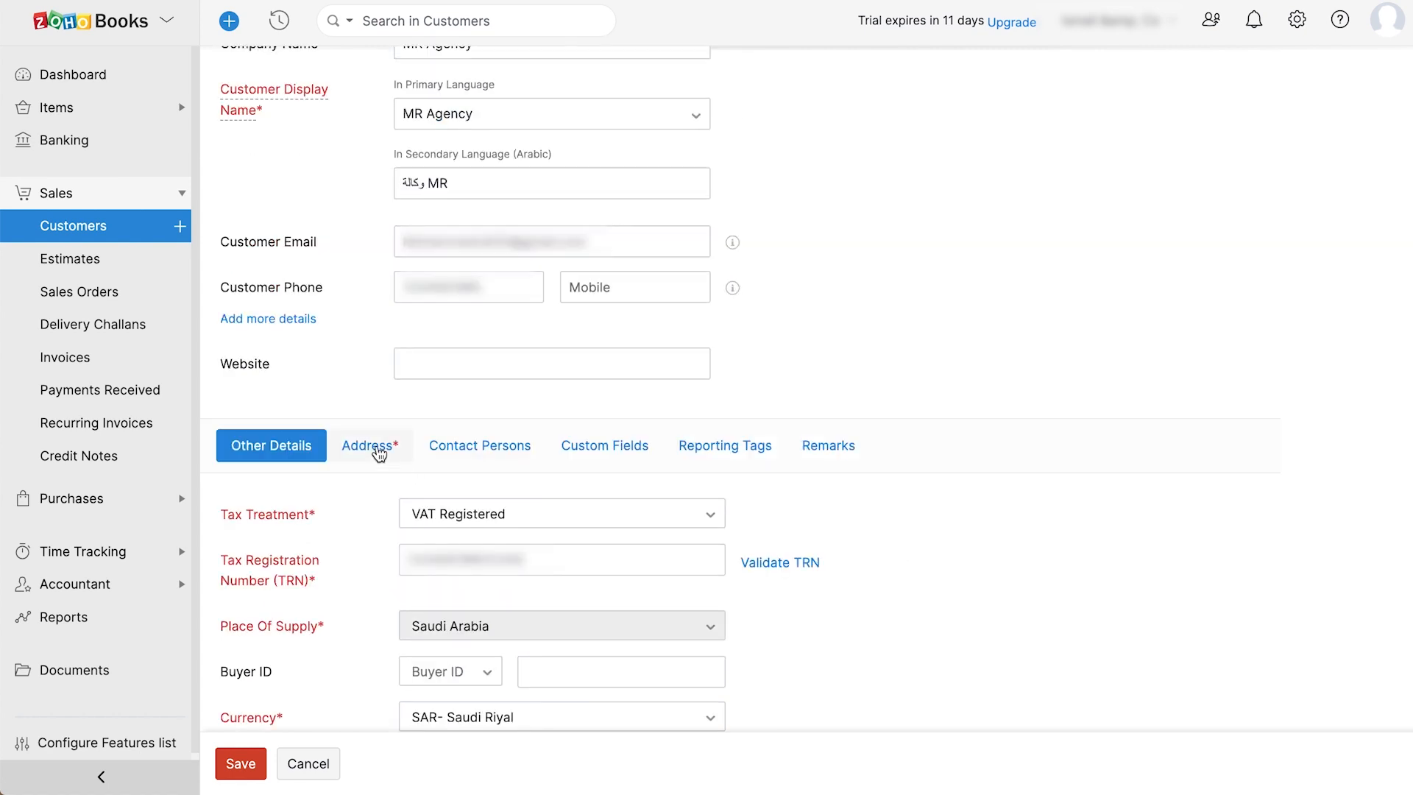
- Add a contact person's first and last name and save the MR Agency customer
{"action": "left_click", "coordinate": [376, 449]}
{"action": "left_click", "coordinate": [475, 445]}
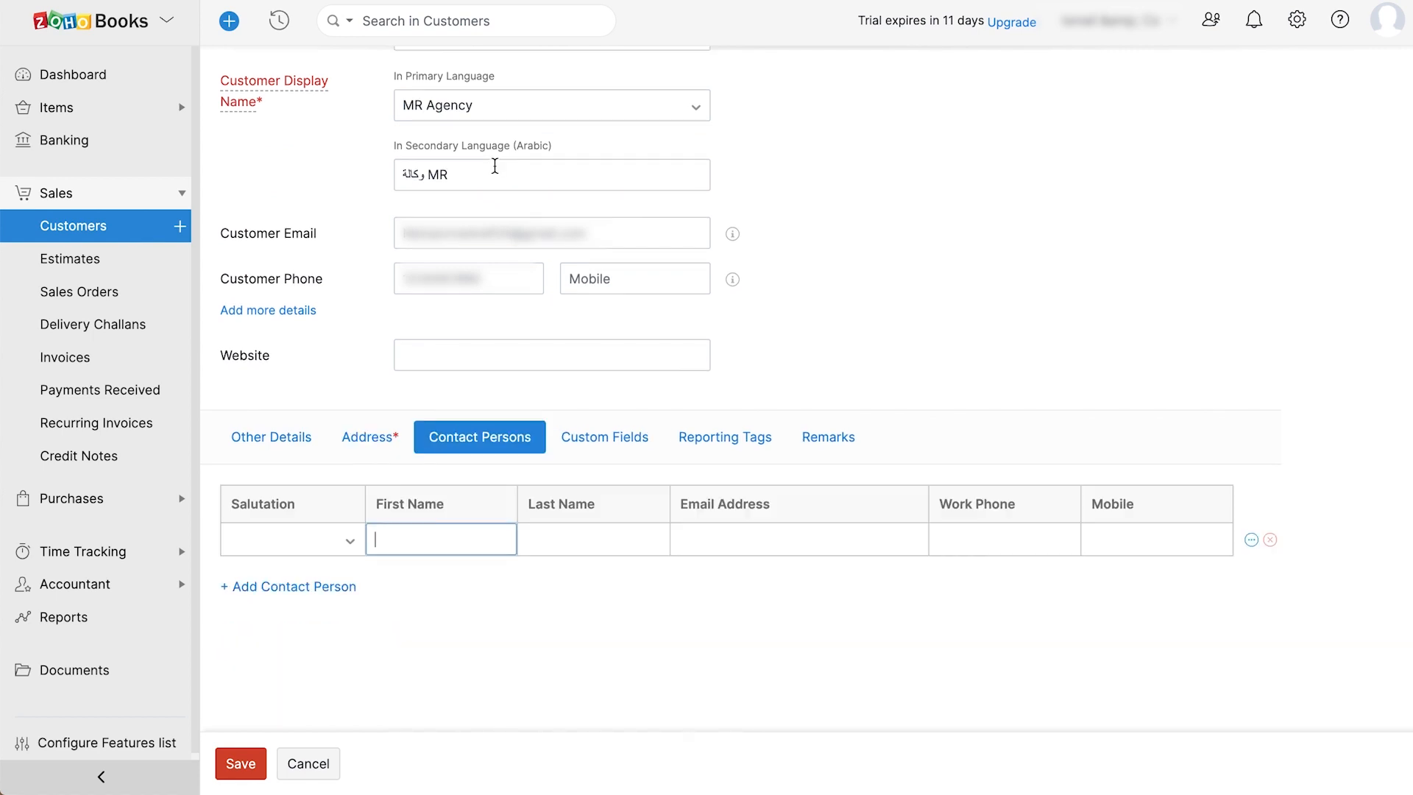
{"action": "key", "text": "Tab"}
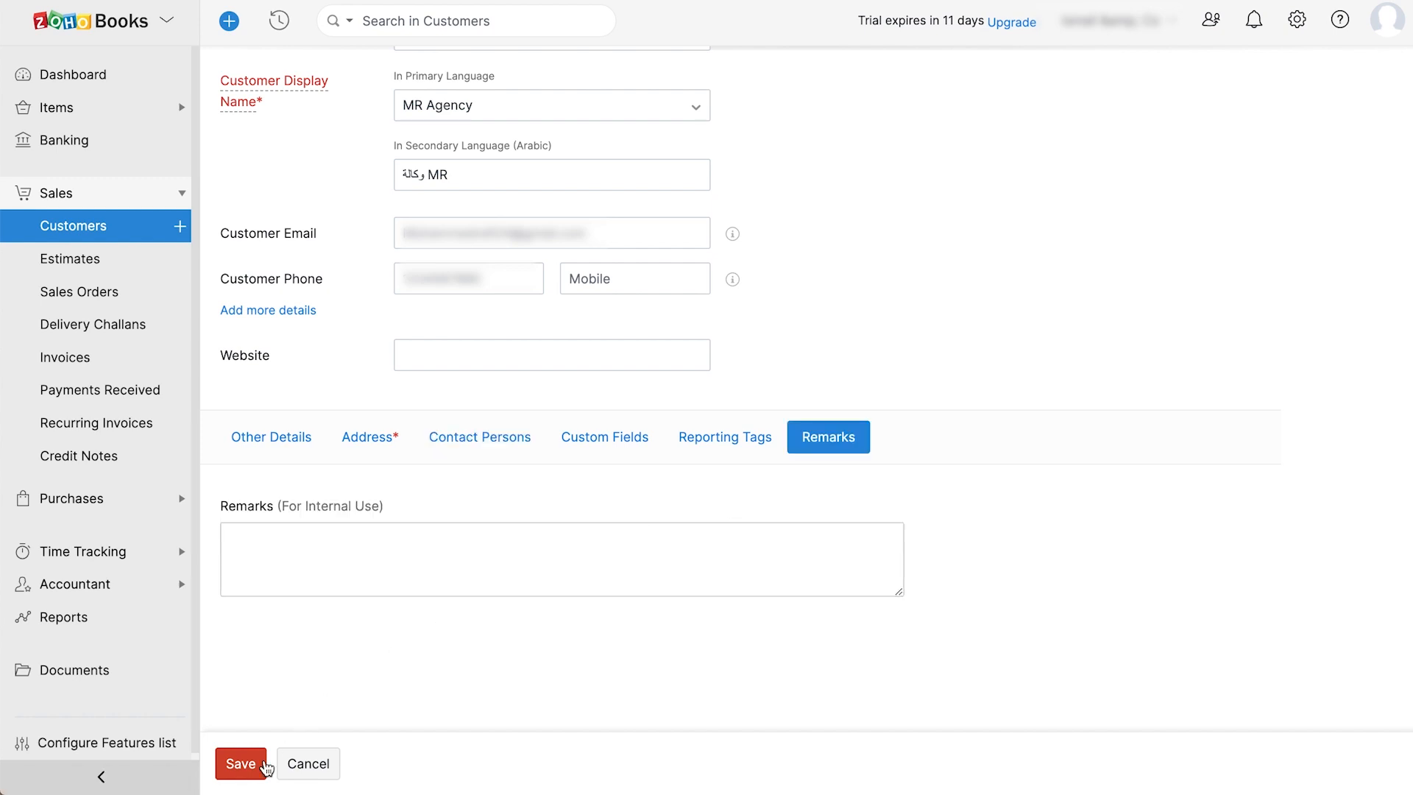
{"action": "left_click", "coordinate": [265, 765]}
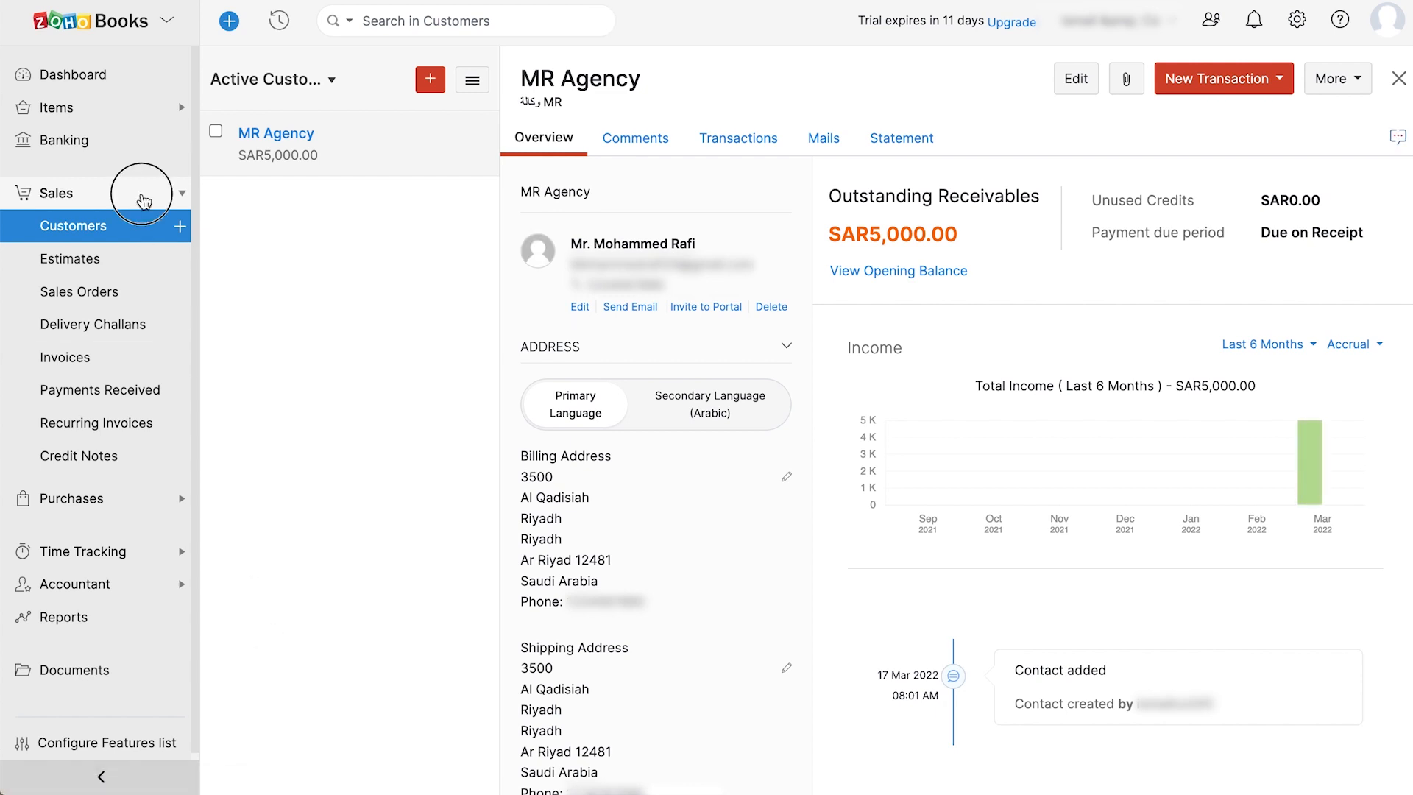
- Open the Vendors list under Purchases
{"action": "left_click", "coordinate": [128, 192]}
{"action": "left_click", "coordinate": [135, 234]}
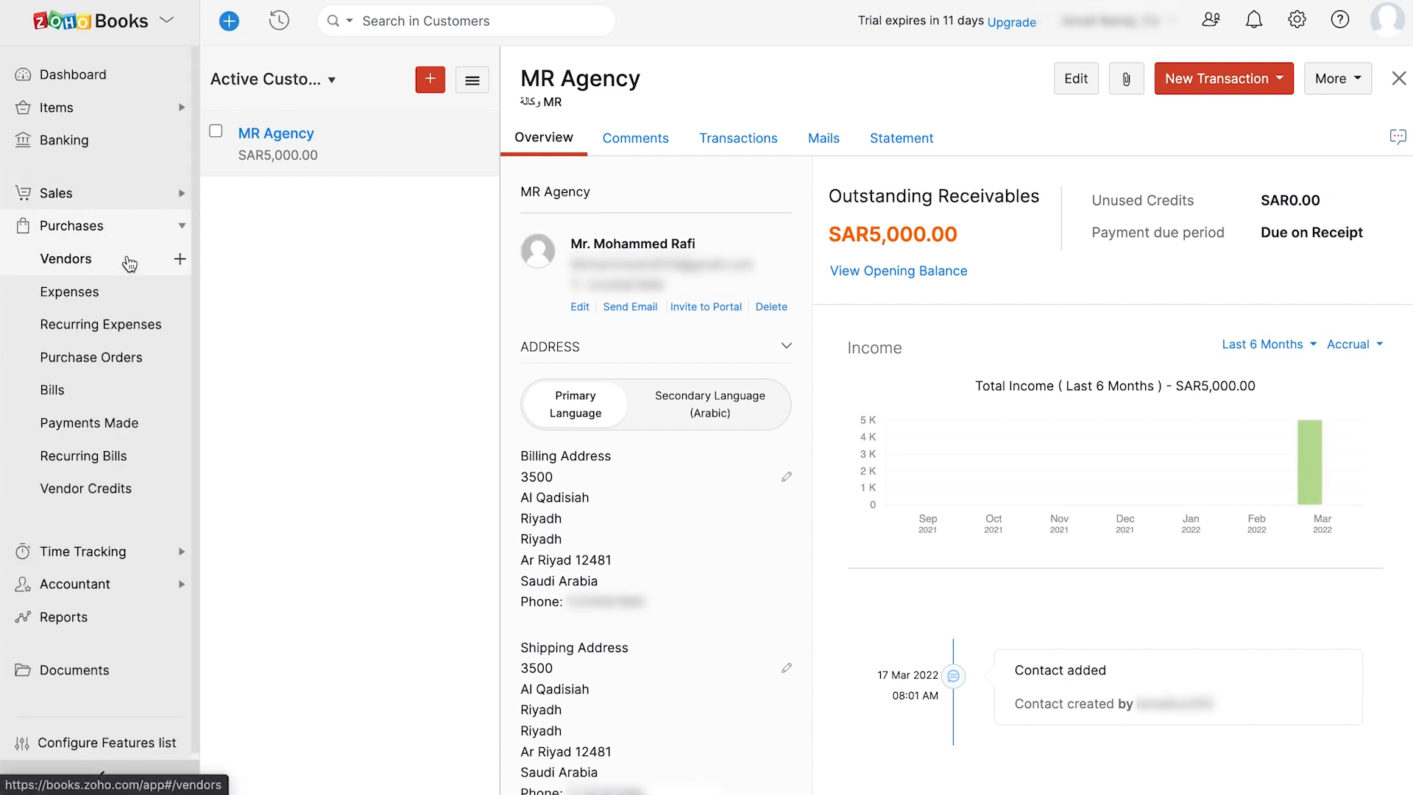
{"action": "left_click", "coordinate": [128, 261]}
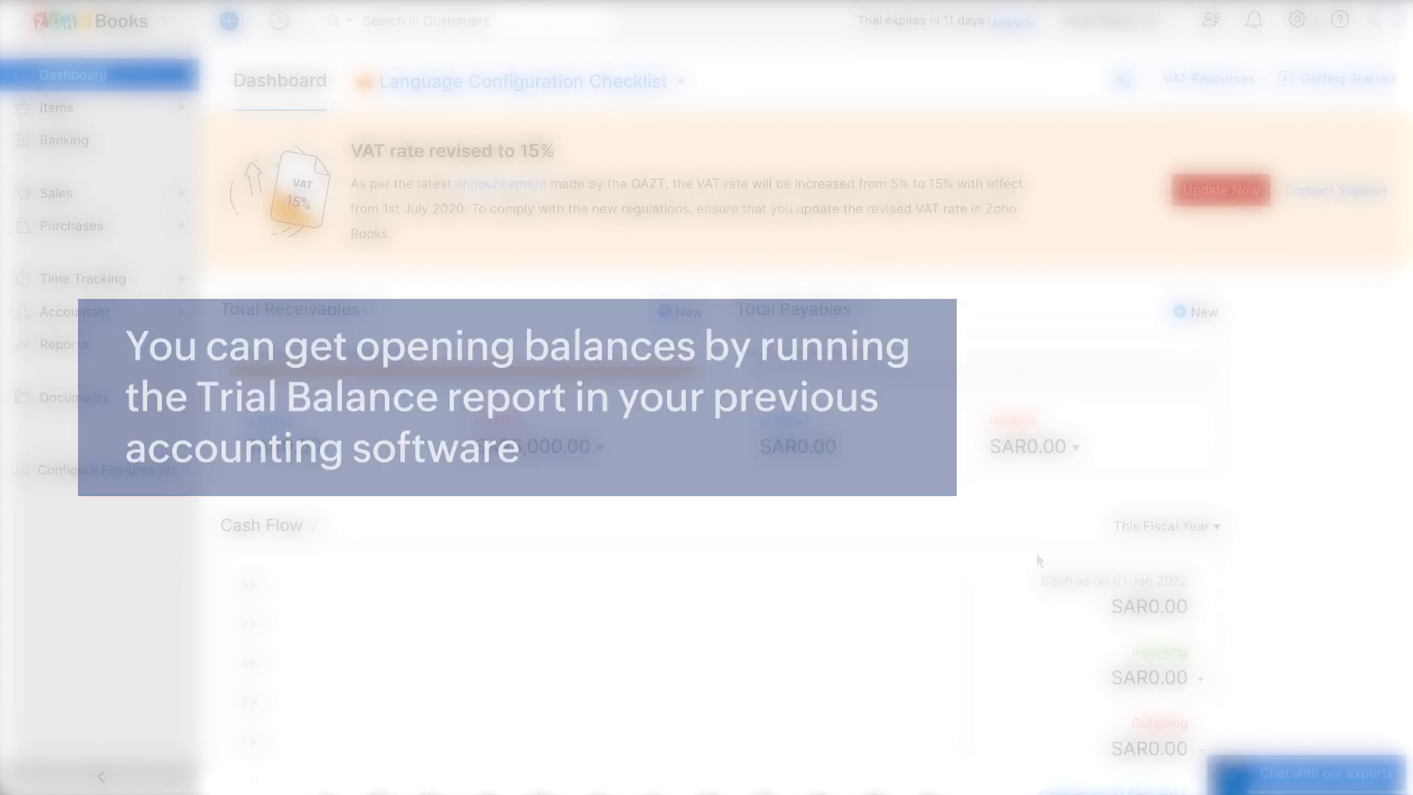
- Edit the opening balances, set the migration date to 15 Mar 2022, and expand Asset accounts
{"action": "left_click", "coordinate": [1298, 21]}
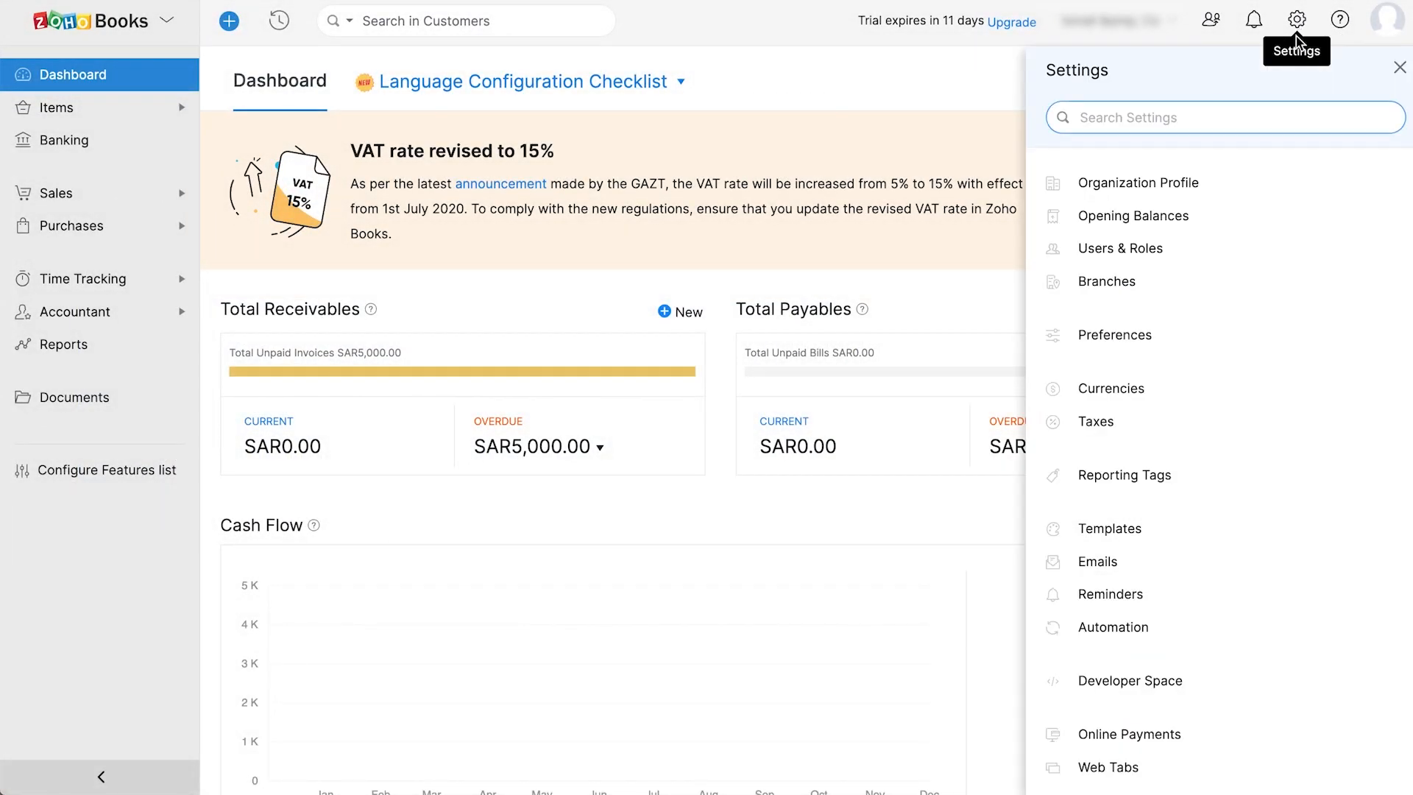
{"action": "left_click", "coordinate": [1249, 214]}
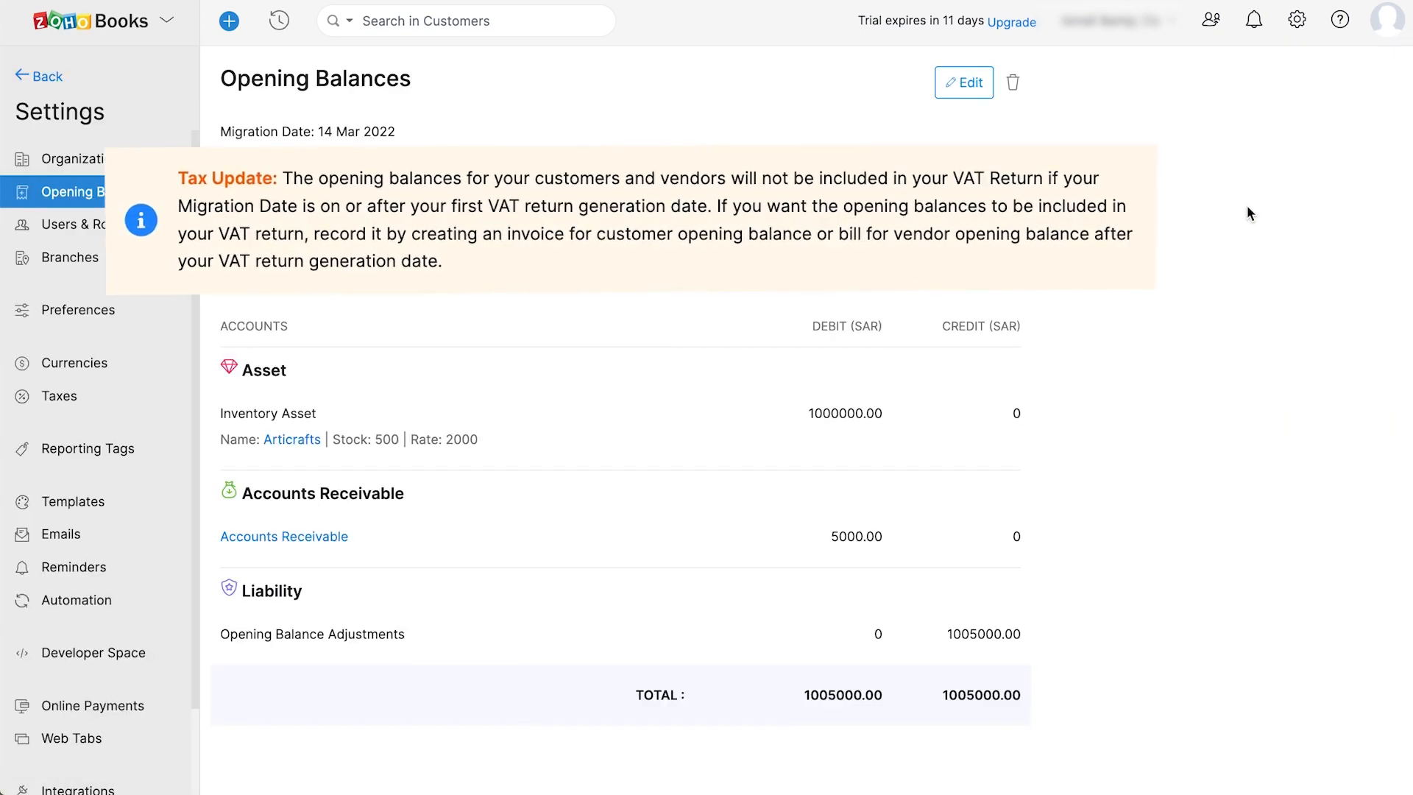
{"action": "left_click", "coordinate": [980, 87]}
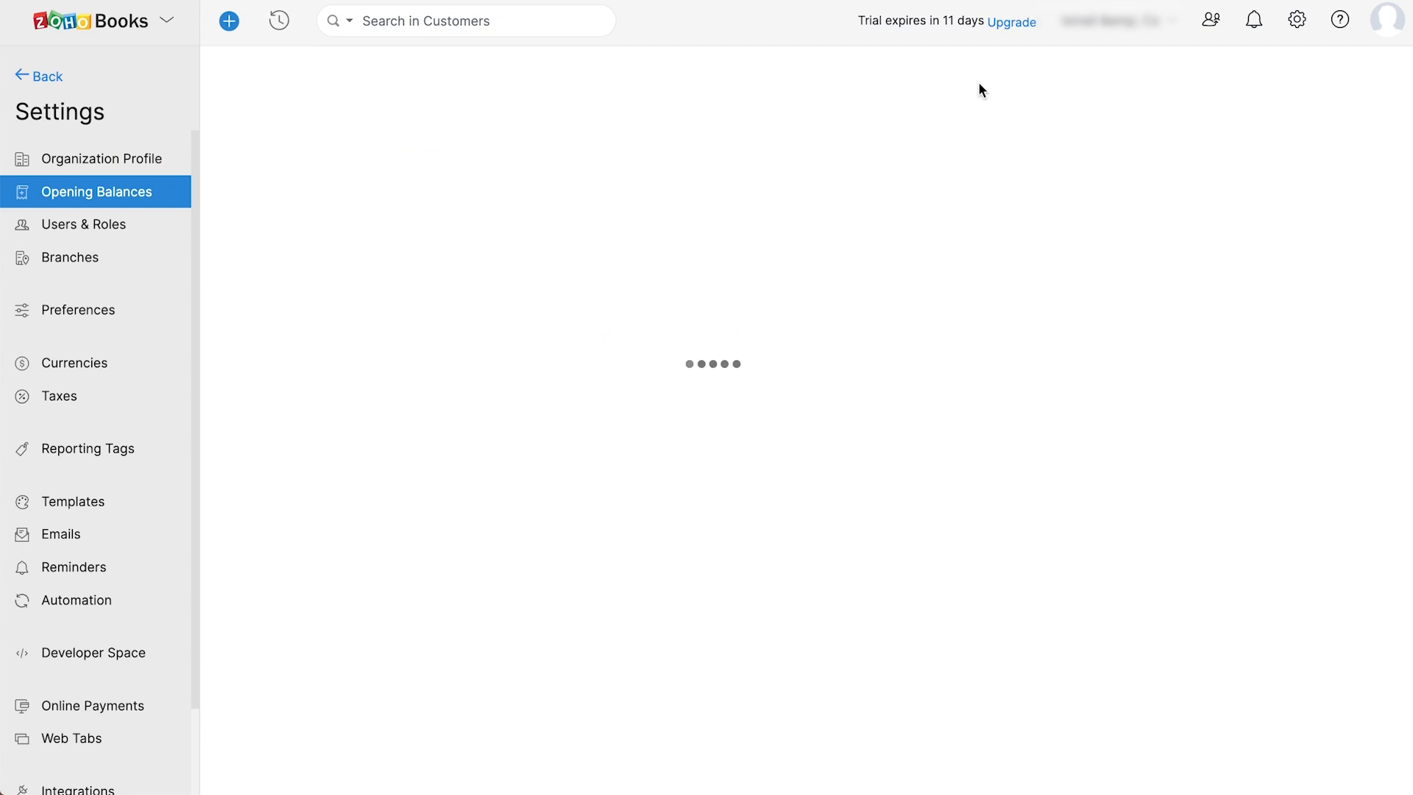
{"action": "left_click", "coordinate": [510, 109]}
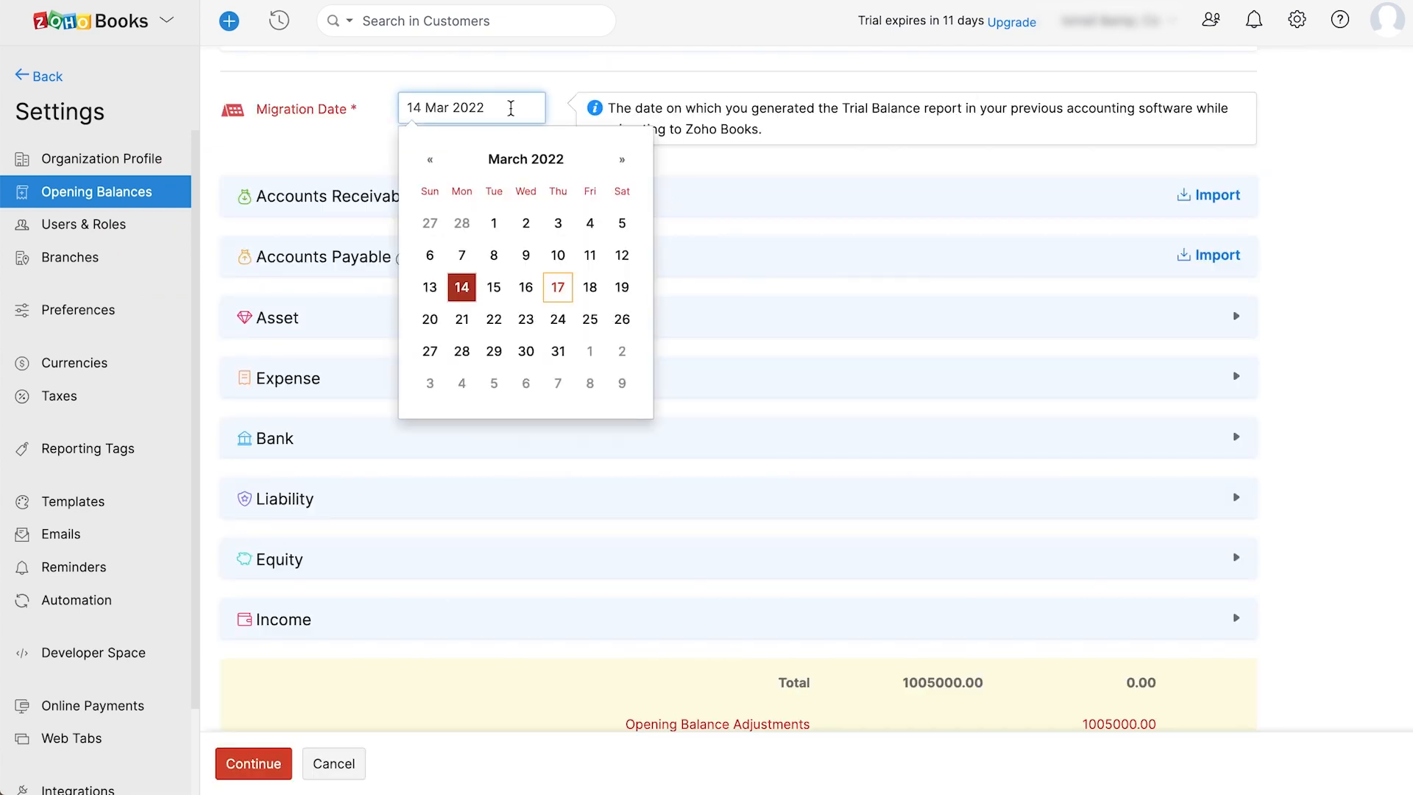
{"action": "left_click", "coordinate": [493, 289]}
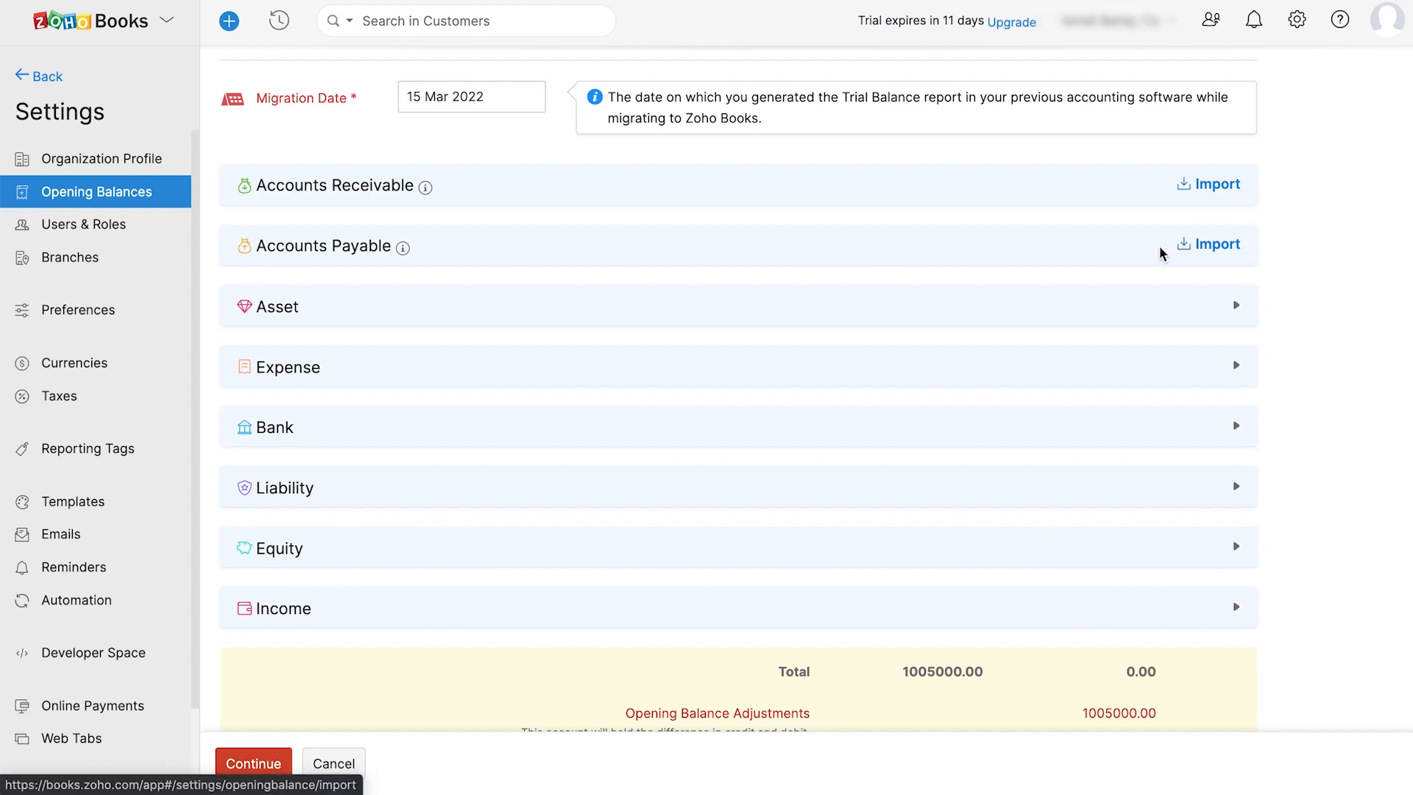
{"action": "left_click", "coordinate": [1232, 307]}
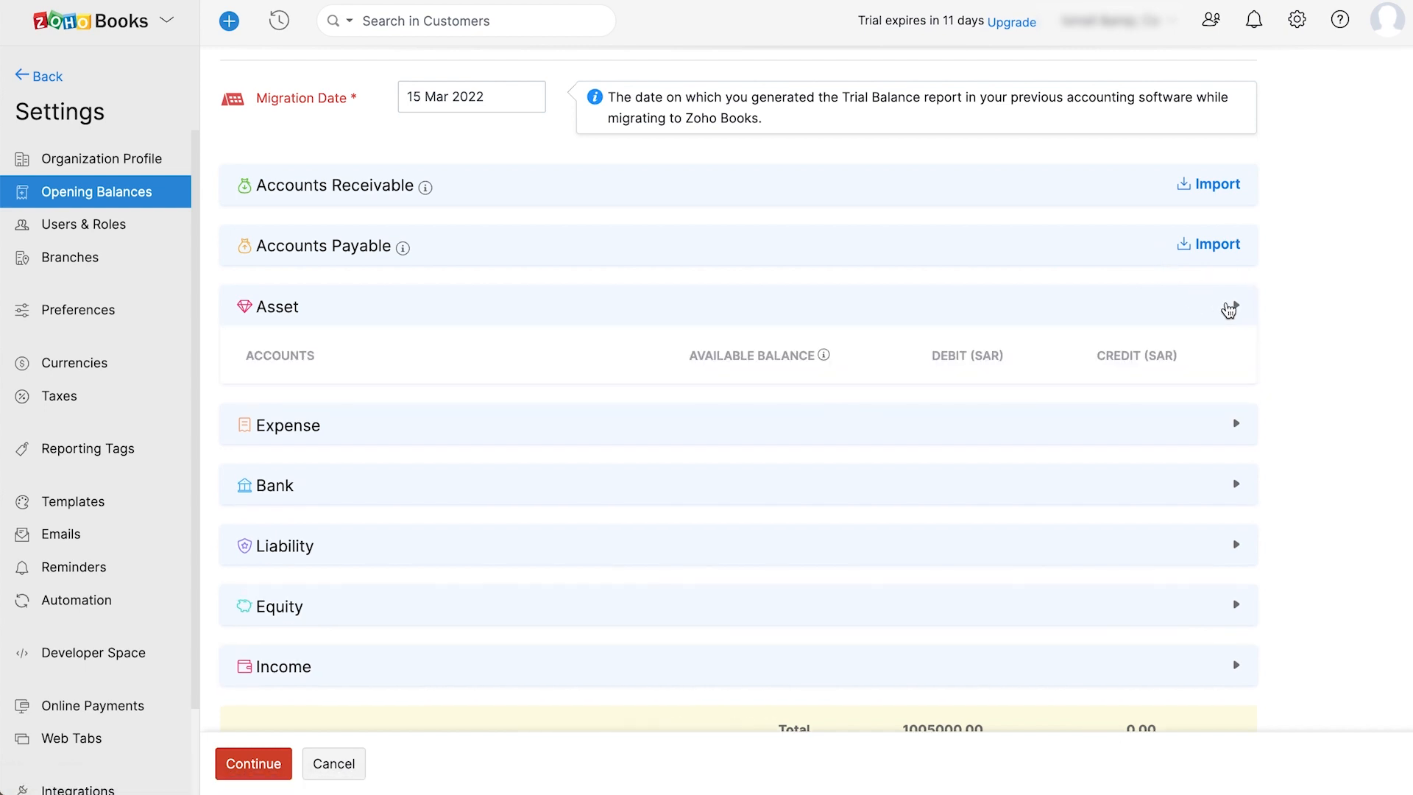
- Review the Asset and Expense account opening balances
{"action": "left_click", "coordinate": [1232, 310]}
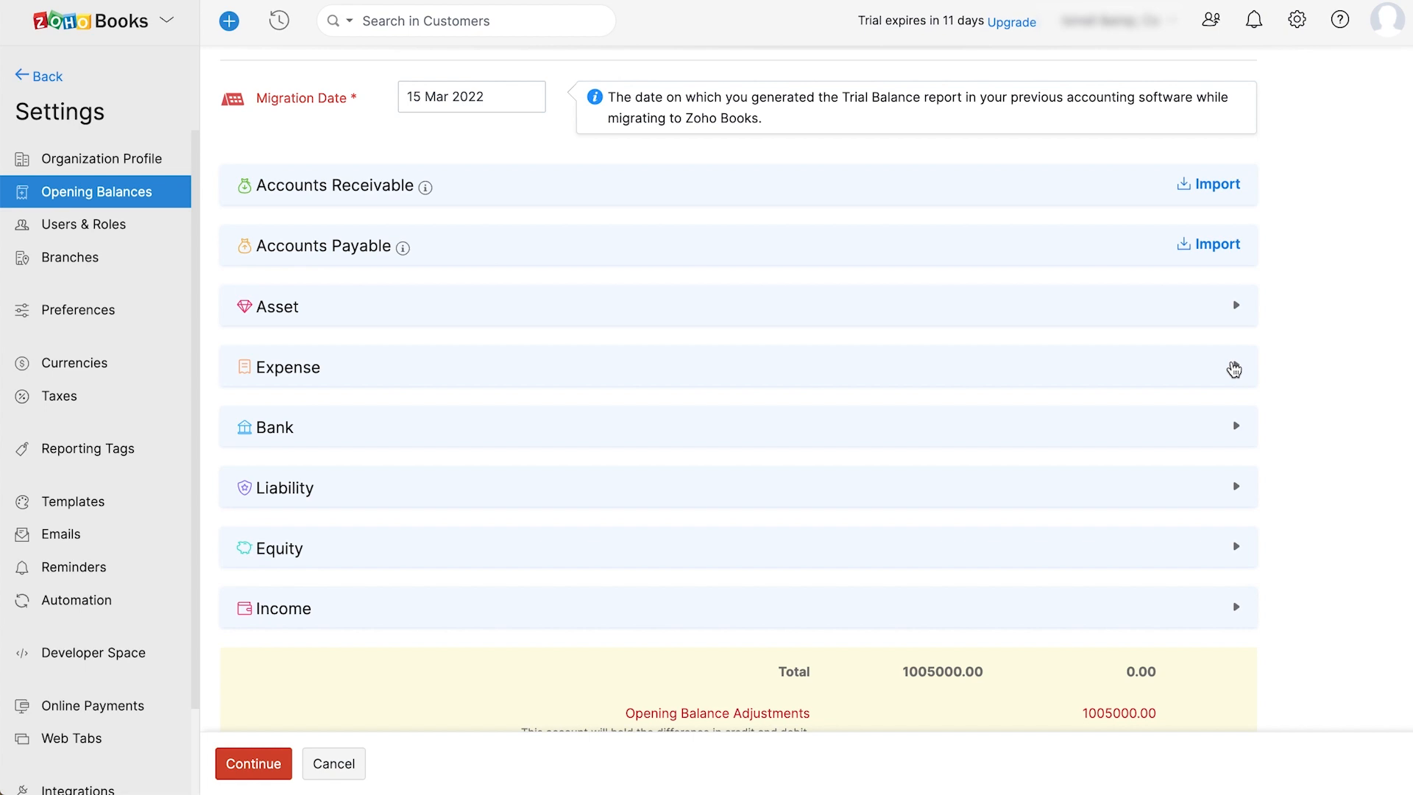
{"action": "left_click", "coordinate": [1234, 369]}
{"action": "scroll", "coordinate": [1085, 372], "scroll_direction": "down", "scroll_amount": 10}
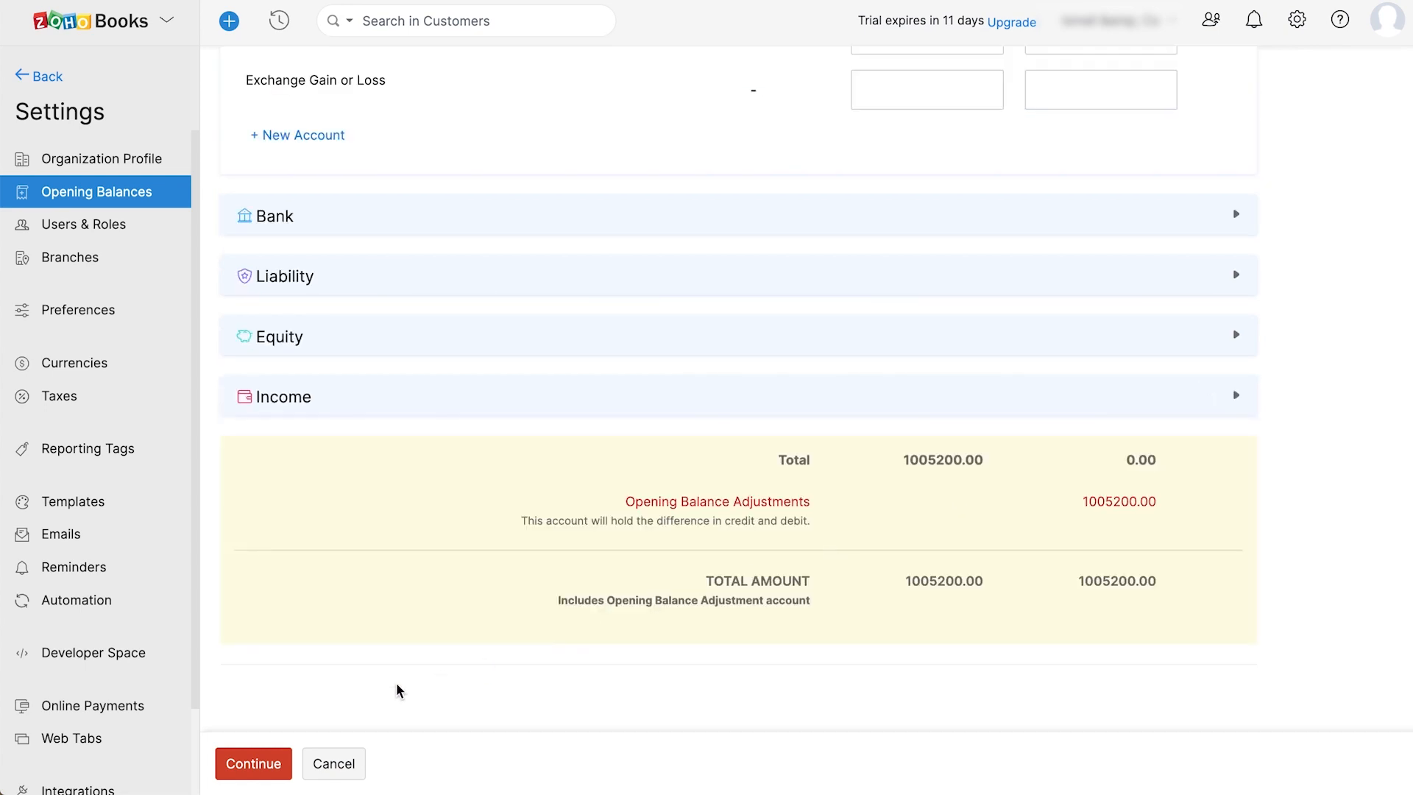
- Save the opening balances, moving the 1004400.00 difference to Opening Balance Adjustments
{"action": "left_click", "coordinate": [250, 769]}
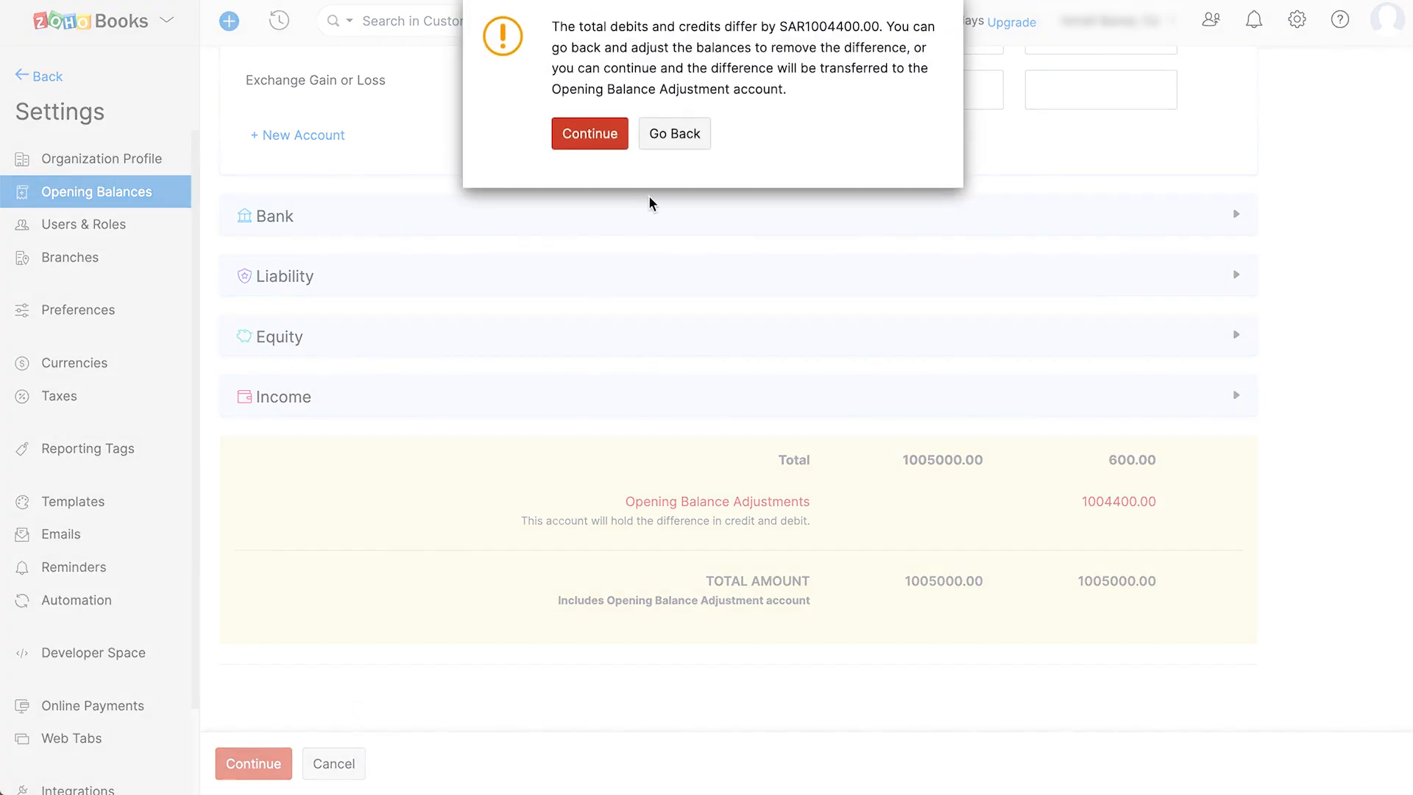
{"action": "left_click", "coordinate": [604, 138]}
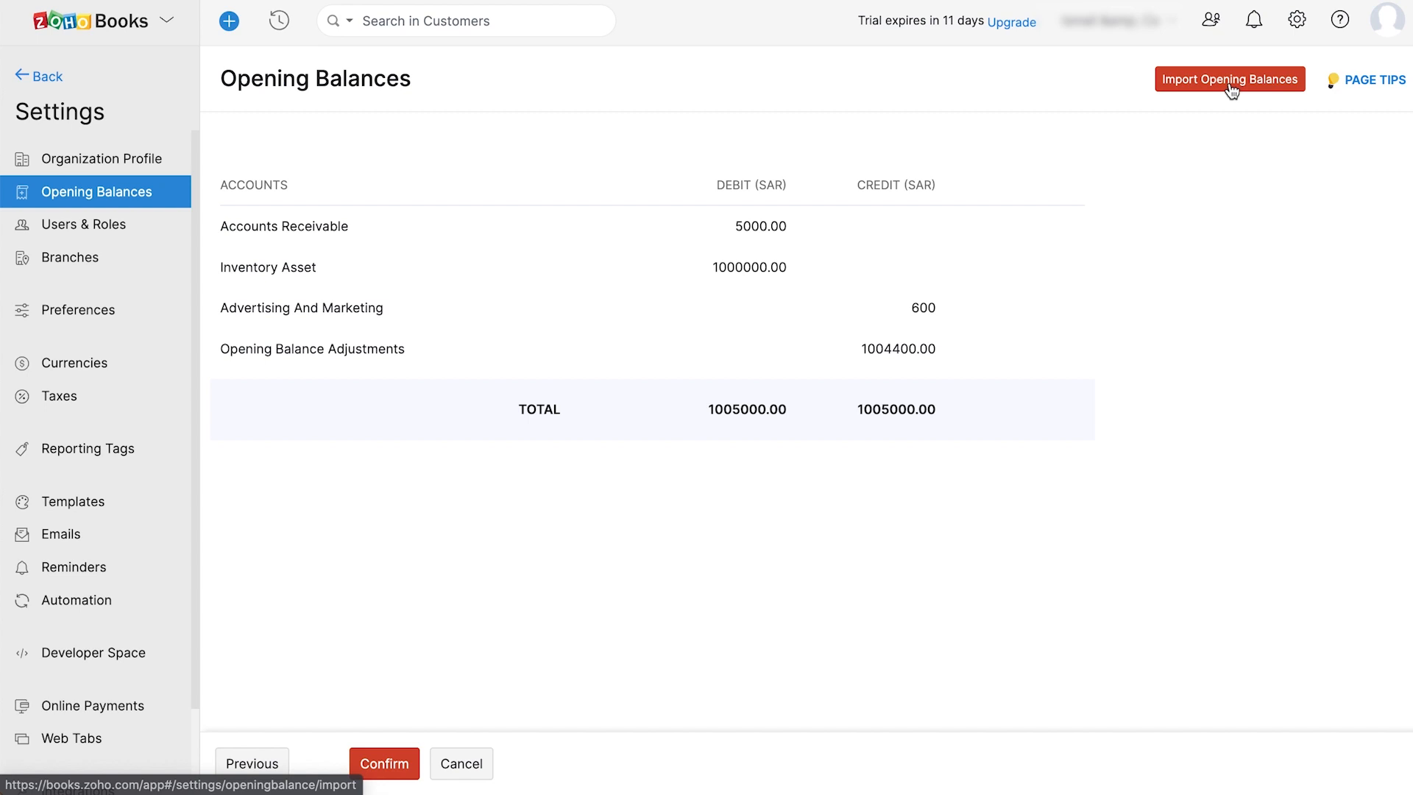
{"action": "left_click", "coordinate": [401, 770]}
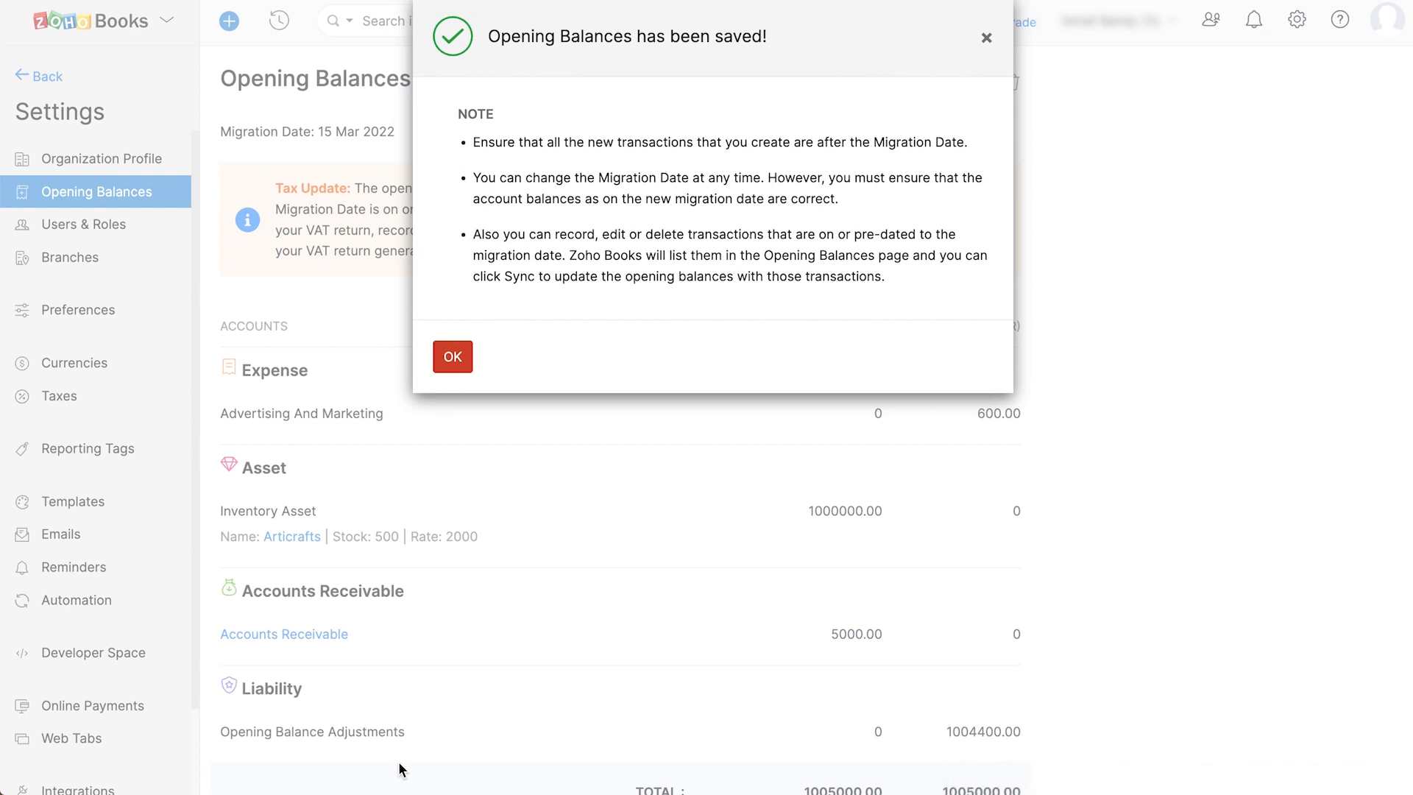
{"action": "left_click", "coordinate": [463, 361]}
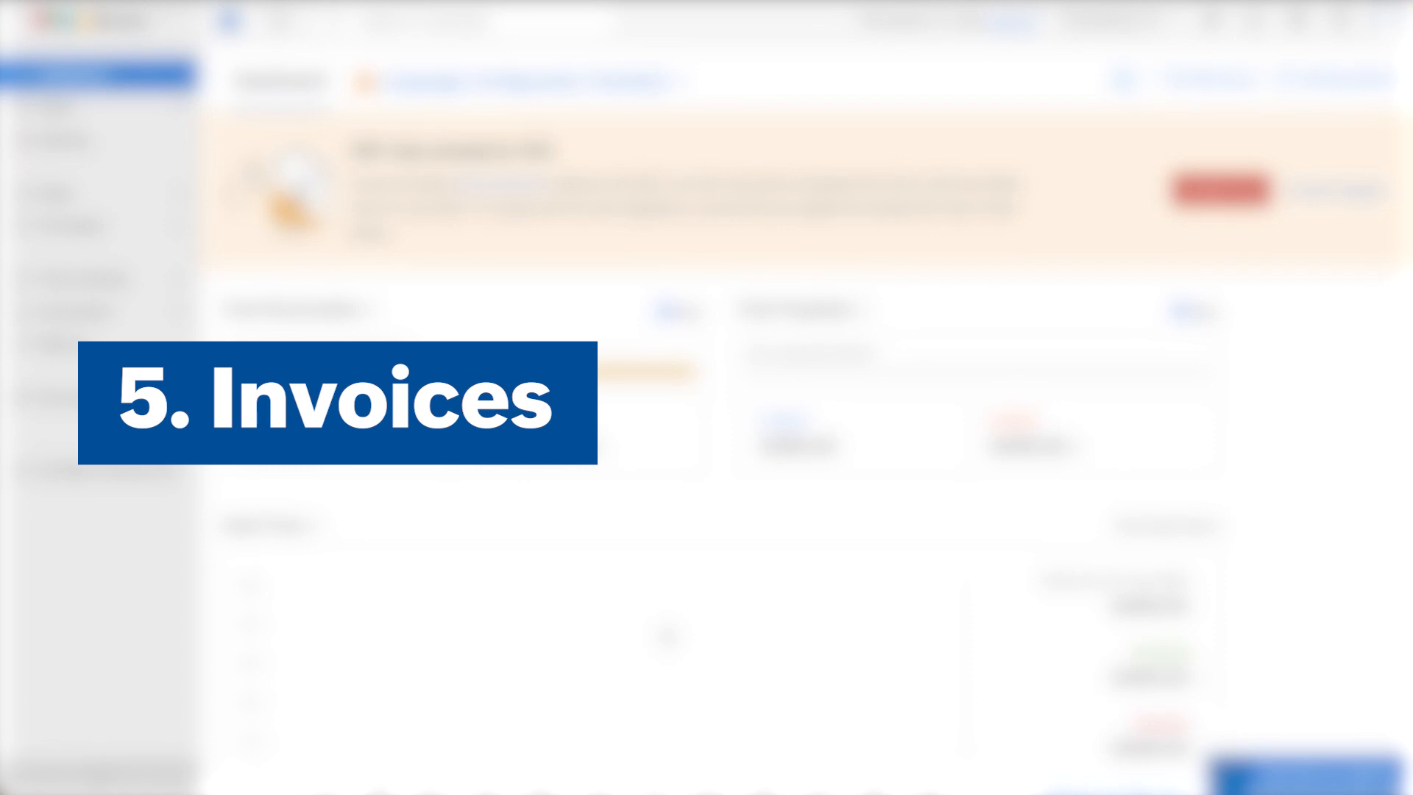
- Start a new invoice under Sales with MR Agency as the customer
{"action": "left_click", "coordinate": [81, 195]}
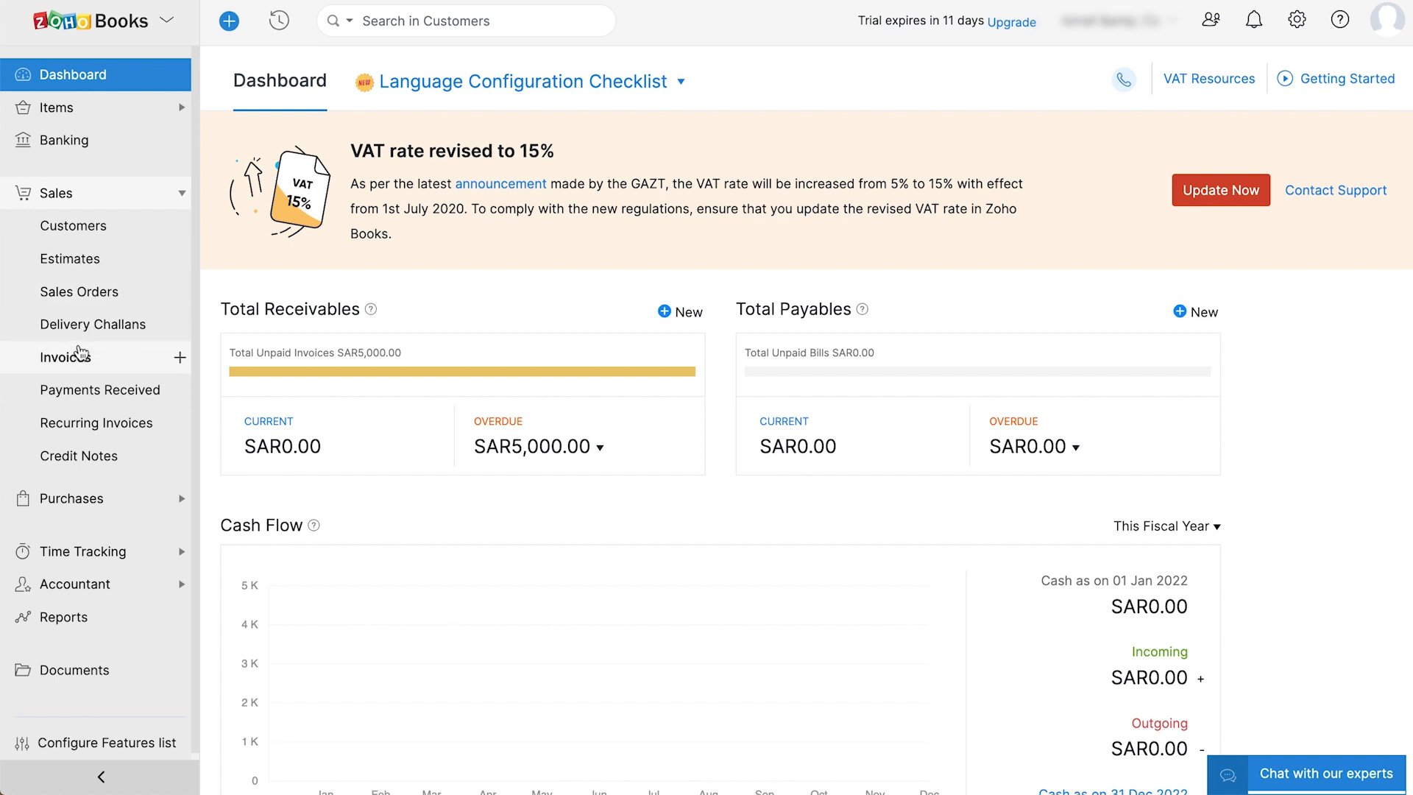
{"action": "left_click", "coordinate": [81, 358]}
{"action": "left_click", "coordinate": [847, 162]}
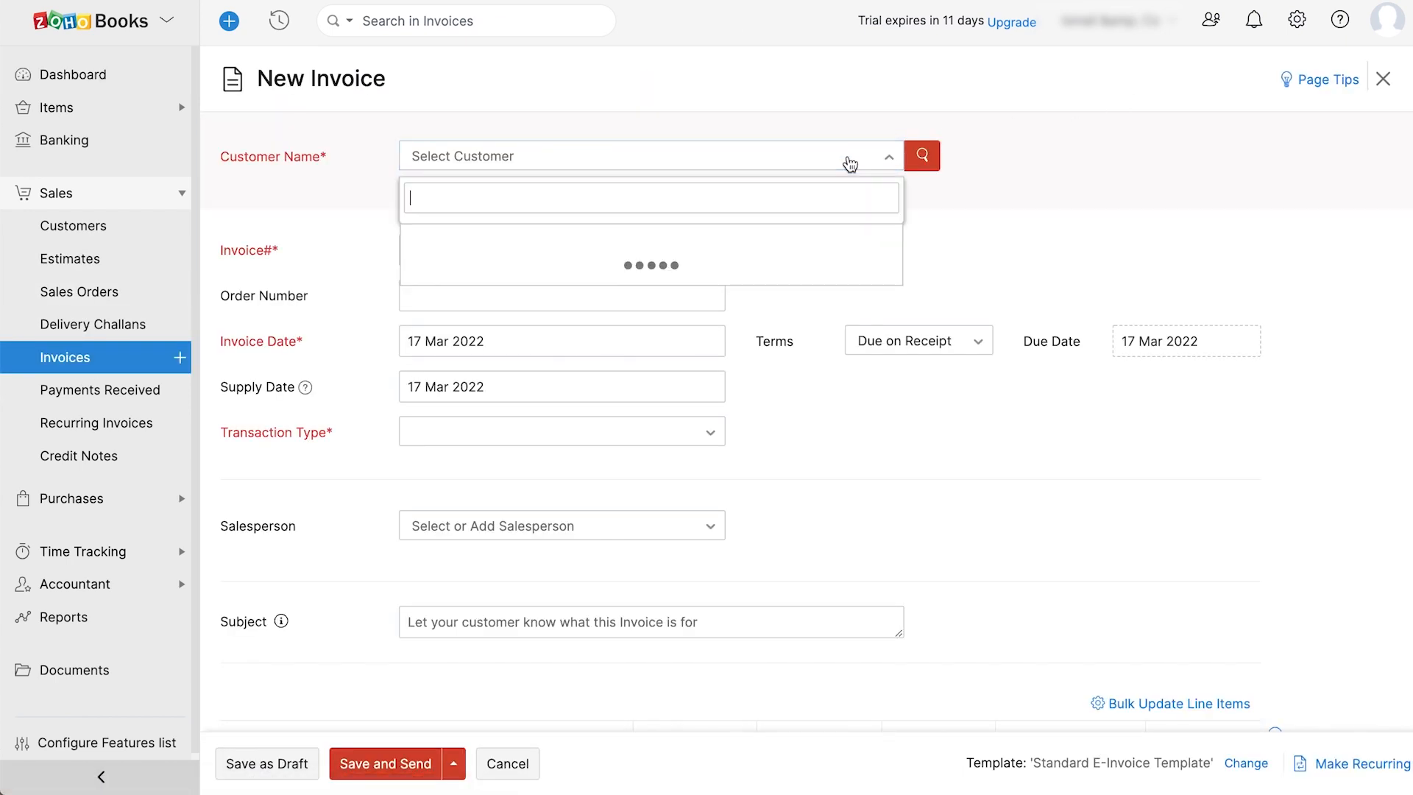
{"action": "left_click", "coordinate": [805, 236]}
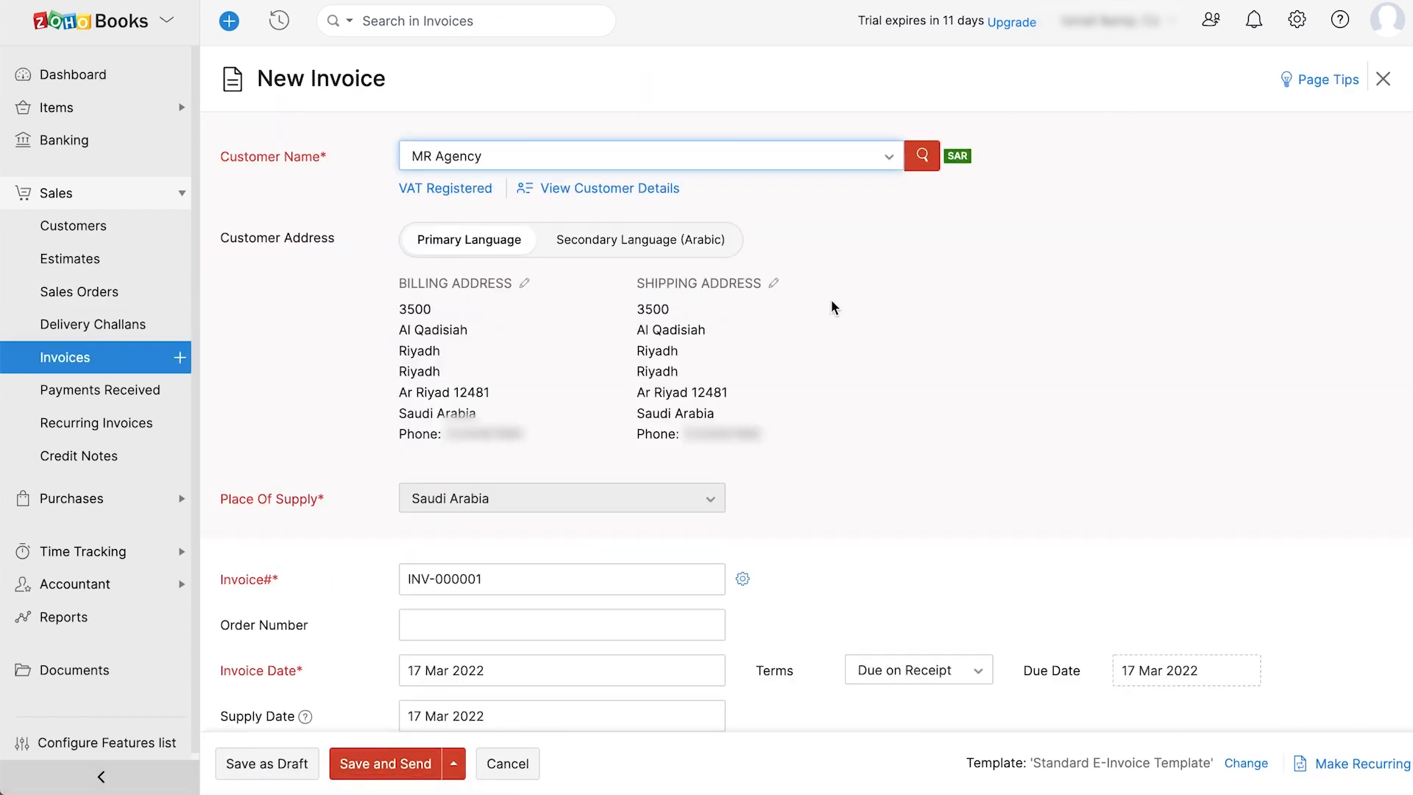
{"action": "scroll", "coordinate": [868, 366], "scroll_direction": "down", "scroll_amount": 2}
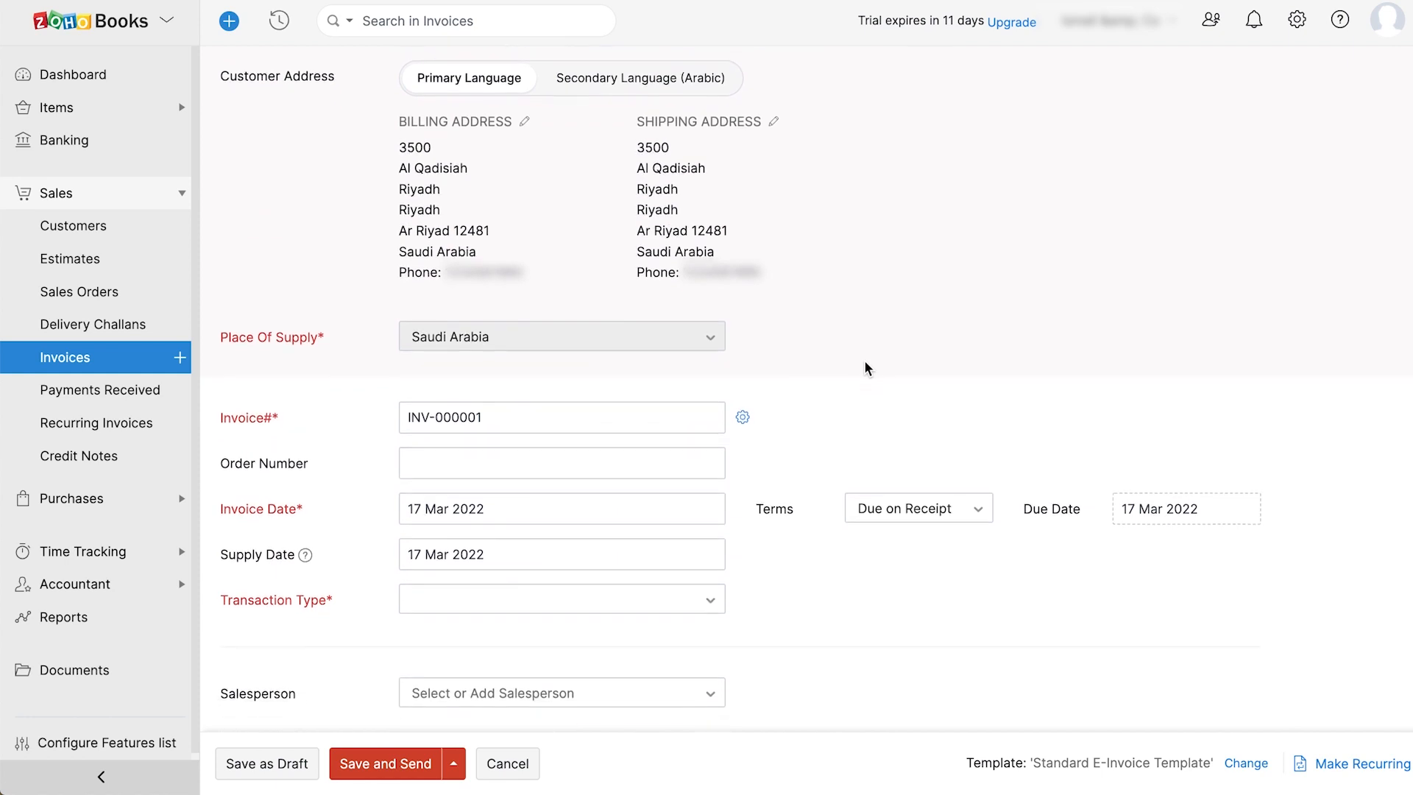
{"action": "scroll", "coordinate": [868, 366], "scroll_direction": "down", "scroll_amount": 1}
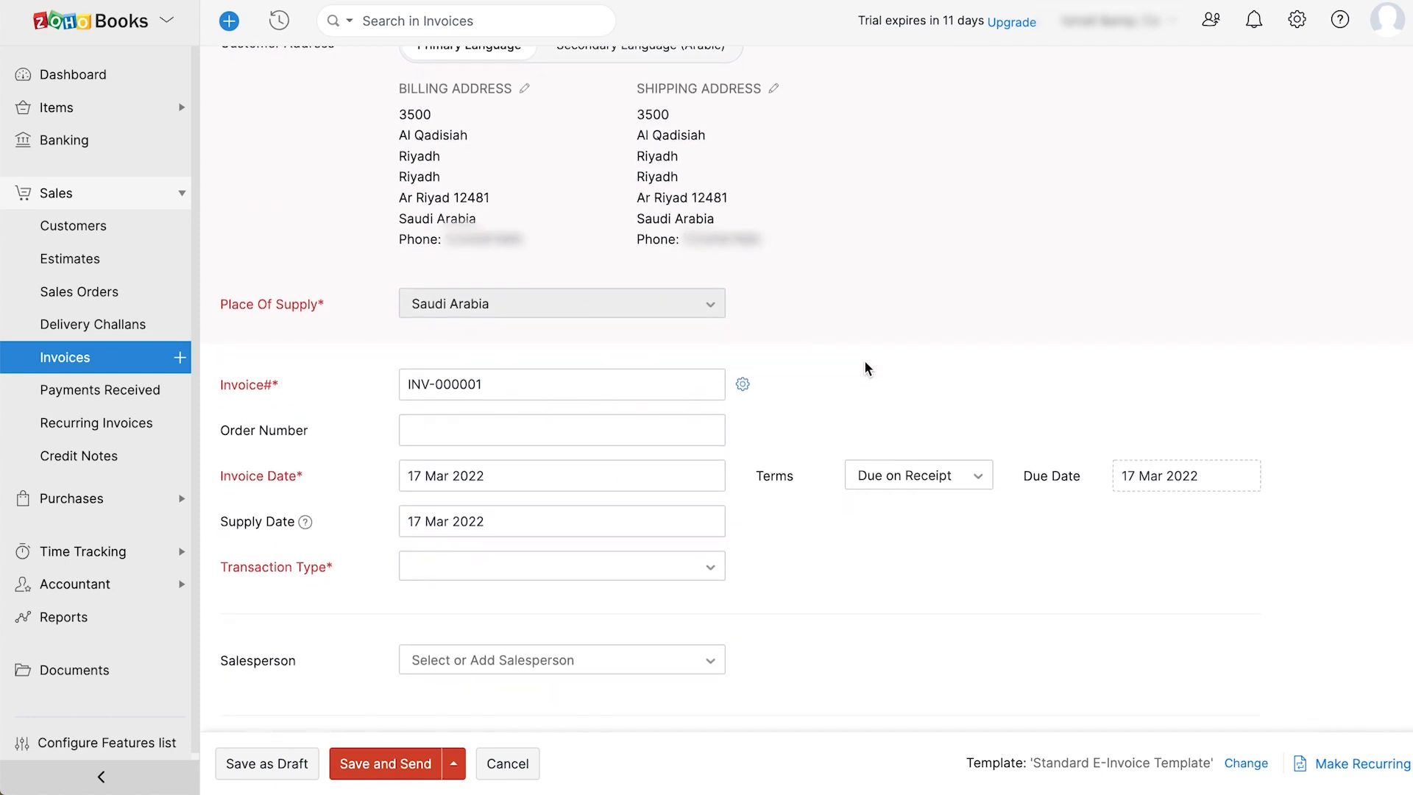
{"action": "scroll", "coordinate": [868, 366], "scroll_direction": "down", "scroll_amount": 2}
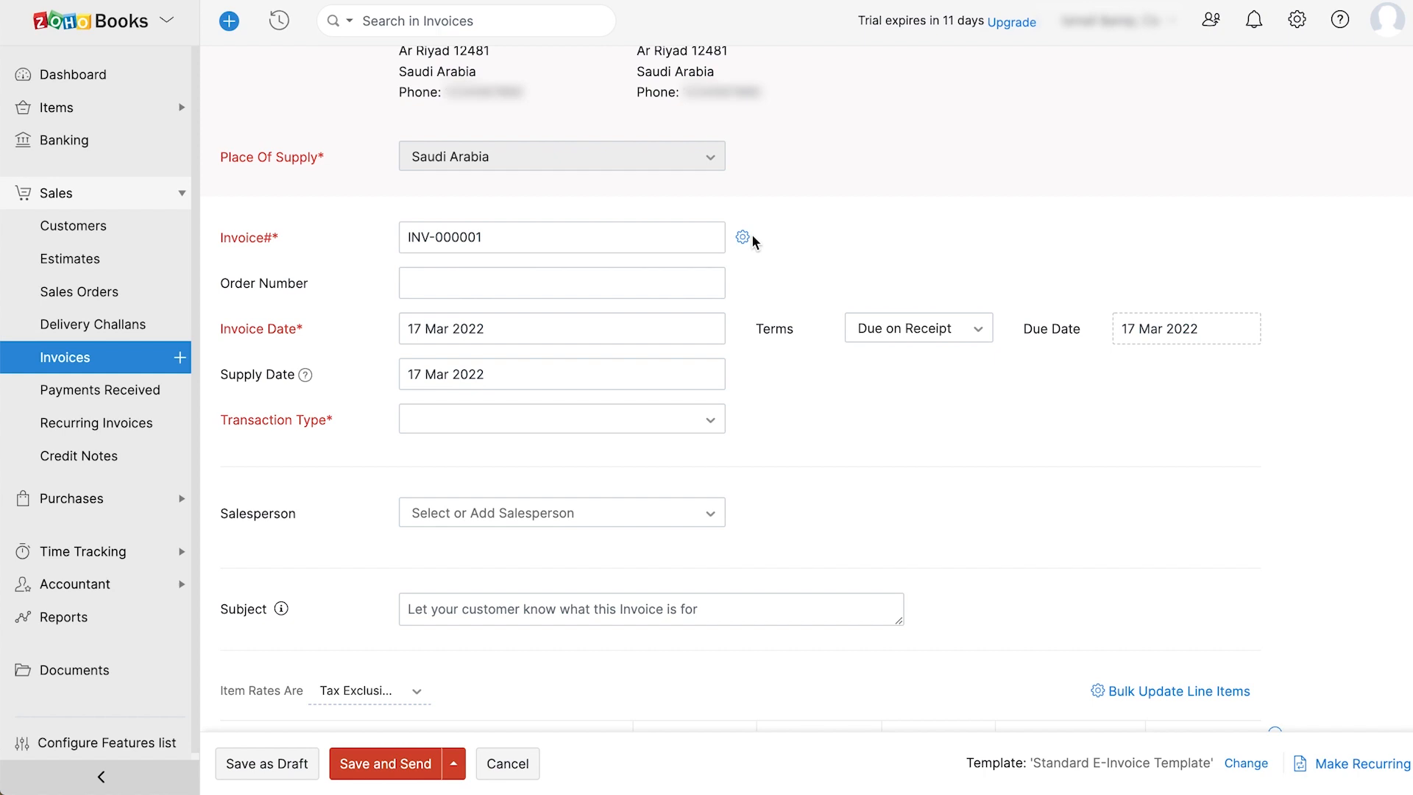
- Keep both the invoice date and due date at 17 Mar 2022
{"action": "left_click", "coordinate": [555, 316]}
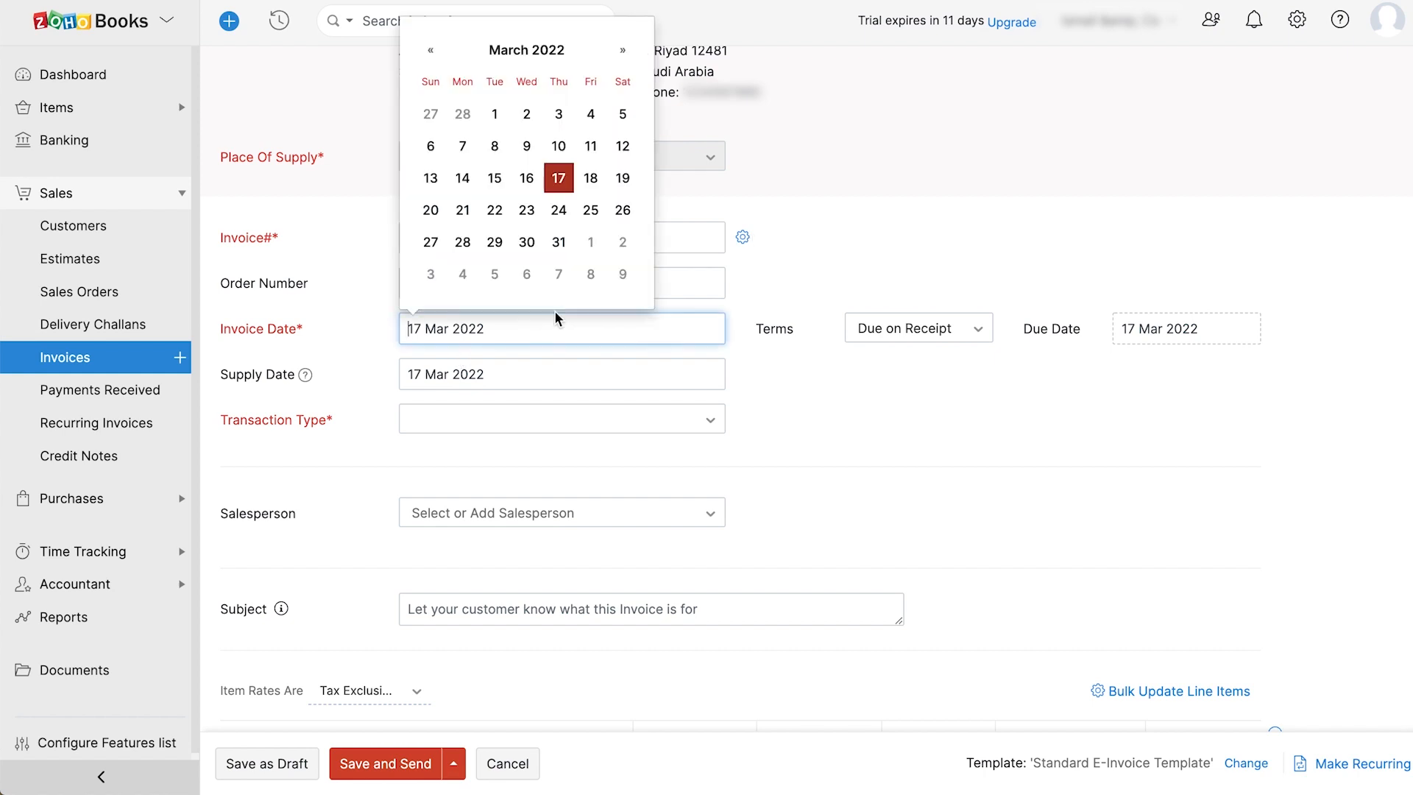
{"action": "left_click", "coordinate": [556, 177]}
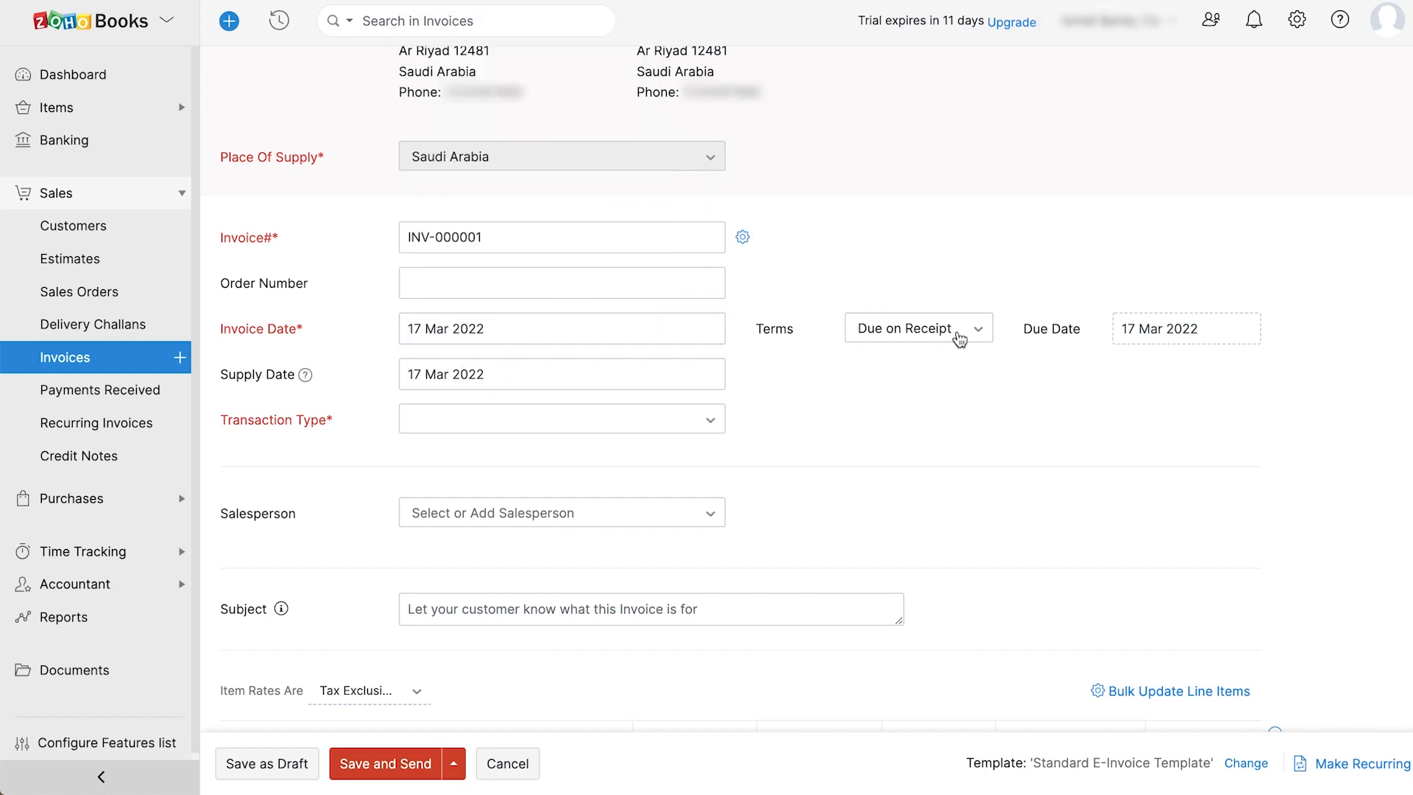
{"action": "left_click", "coordinate": [1205, 328]}
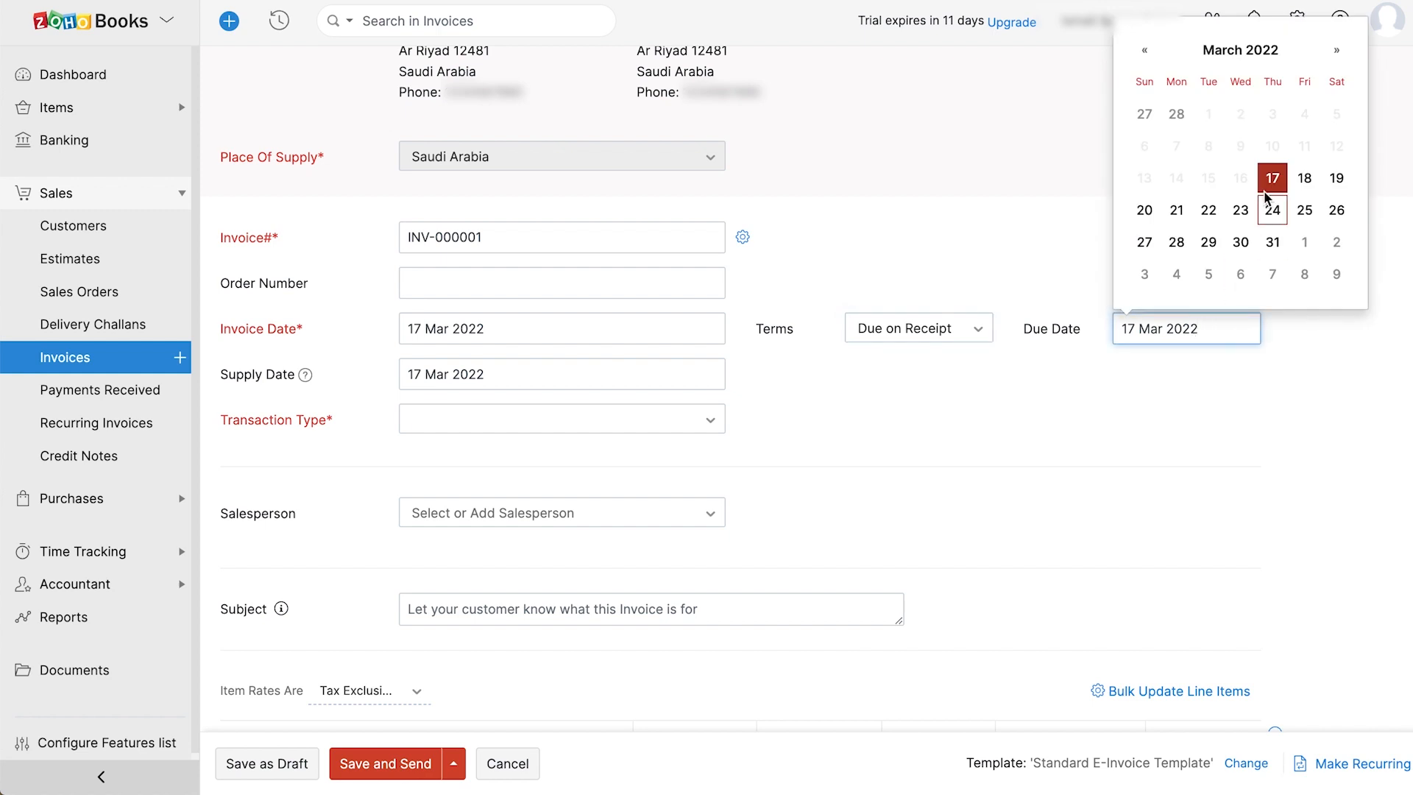
{"action": "left_click", "coordinate": [1271, 178]}
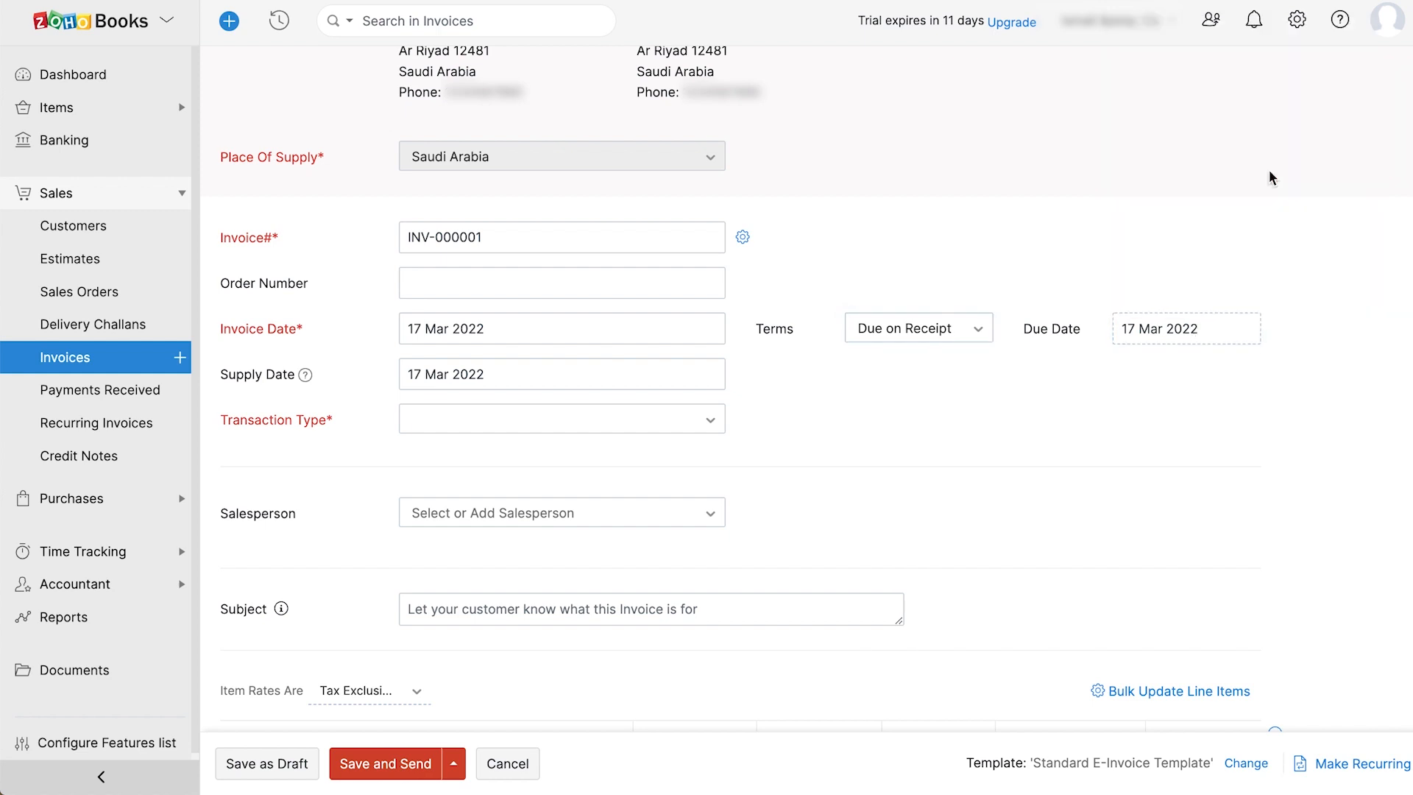
{"action": "left_click", "coordinate": [530, 226]}
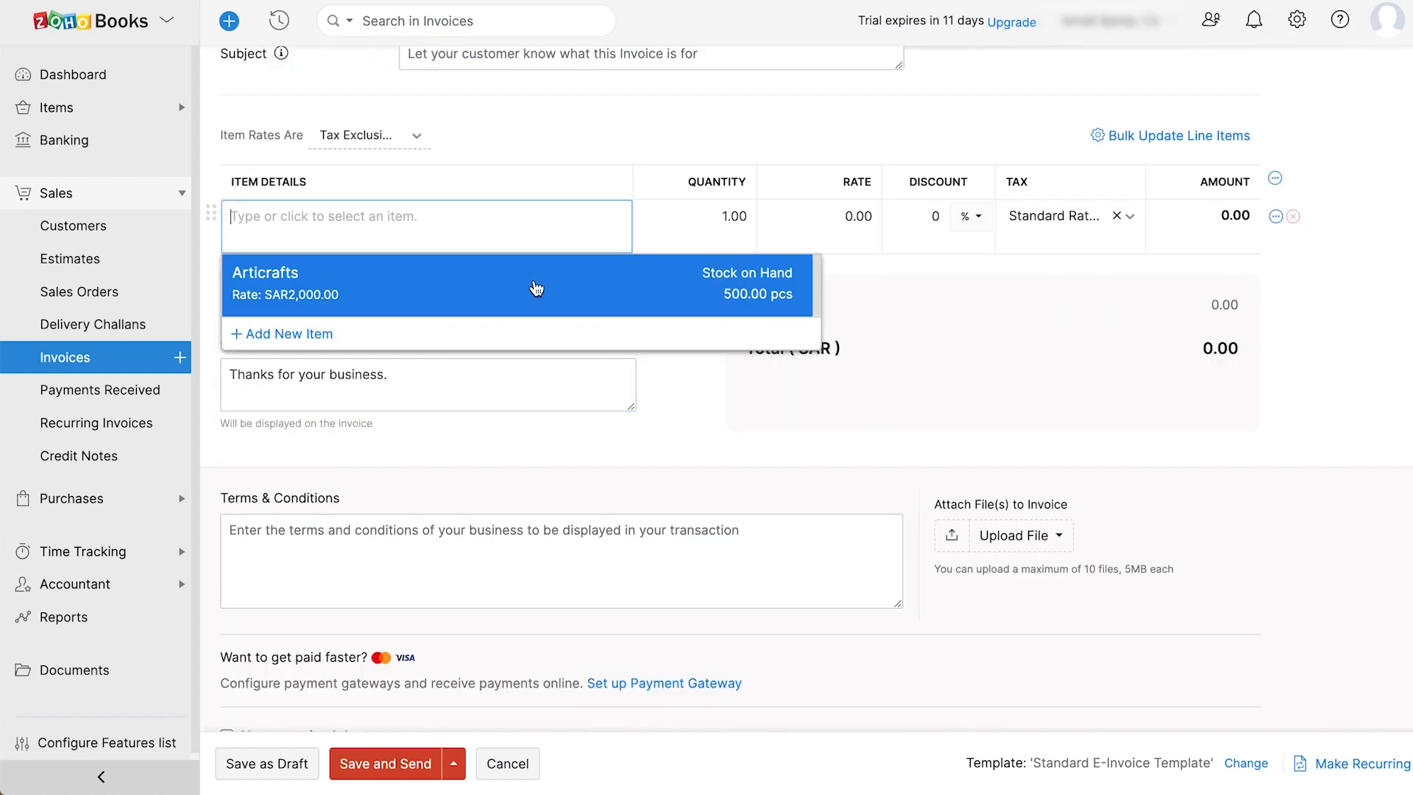
- Add the Articrafts item at 2000 plus 15% VAT and review notes and terms
{"action": "left_click", "coordinate": [537, 287]}
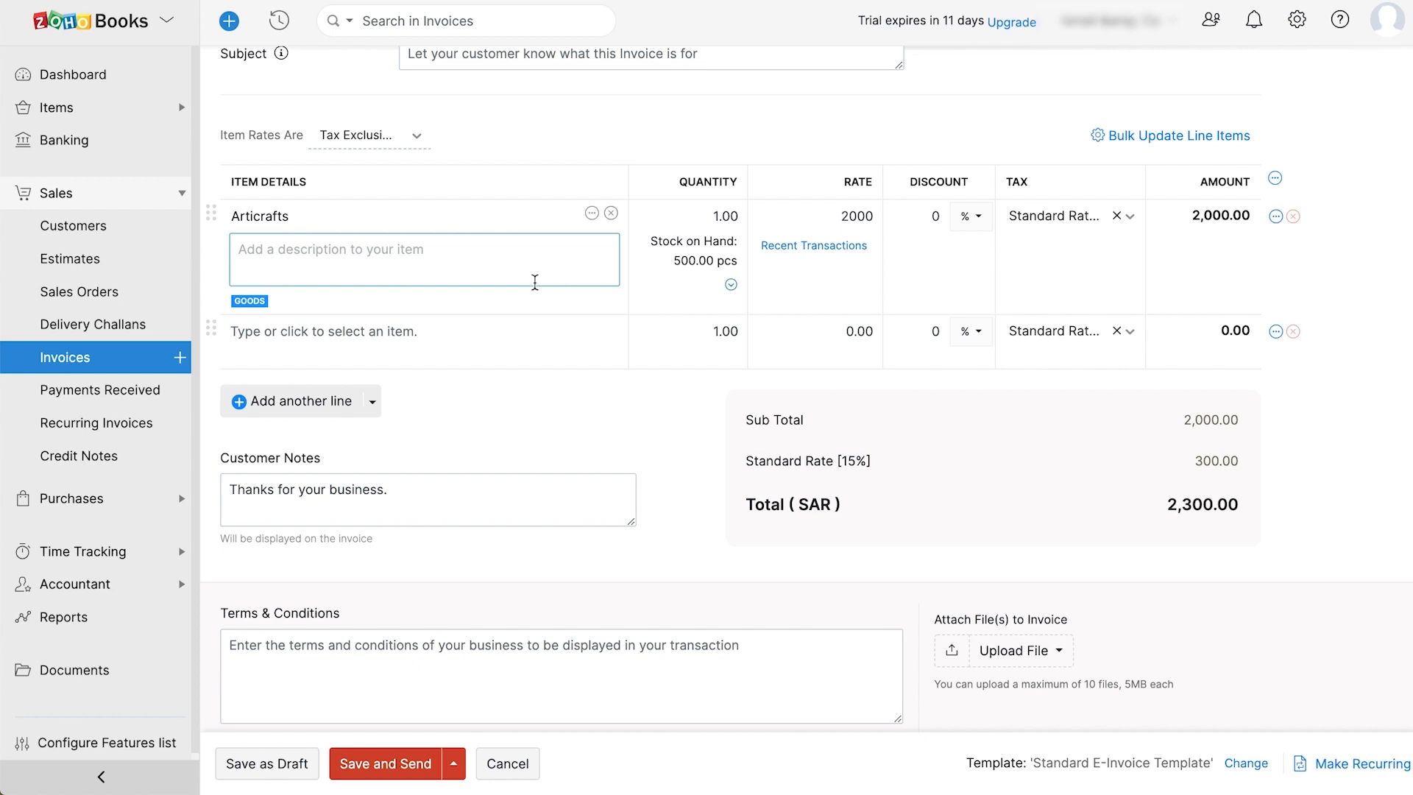
{"action": "left_click", "coordinate": [506, 489]}
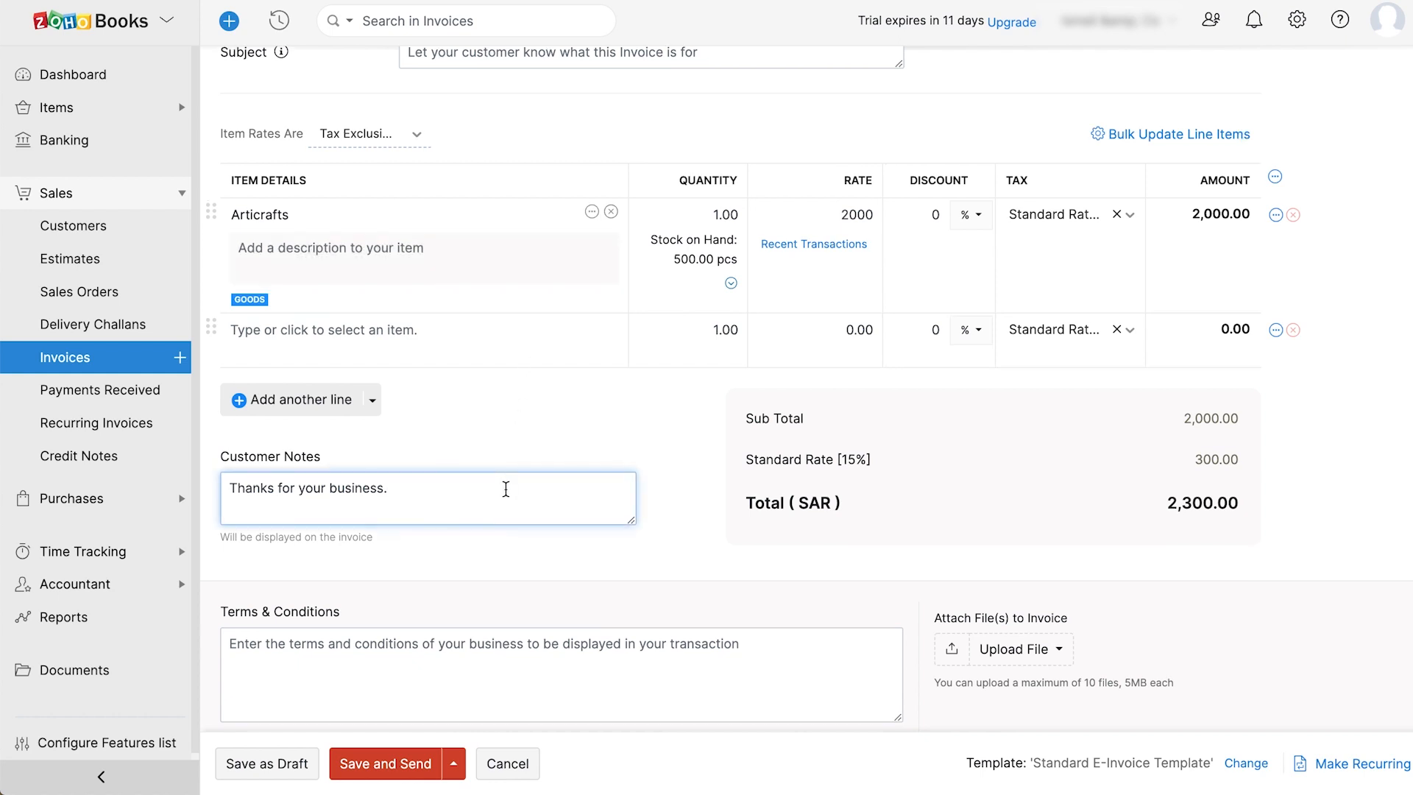
{"action": "scroll", "coordinate": [506, 489], "scroll_direction": "down", "scroll_amount": 3}
{"action": "left_click", "coordinate": [505, 489]}
{"action": "scroll", "coordinate": [508, 492], "scroll_direction": "down", "scroll_amount": 3}
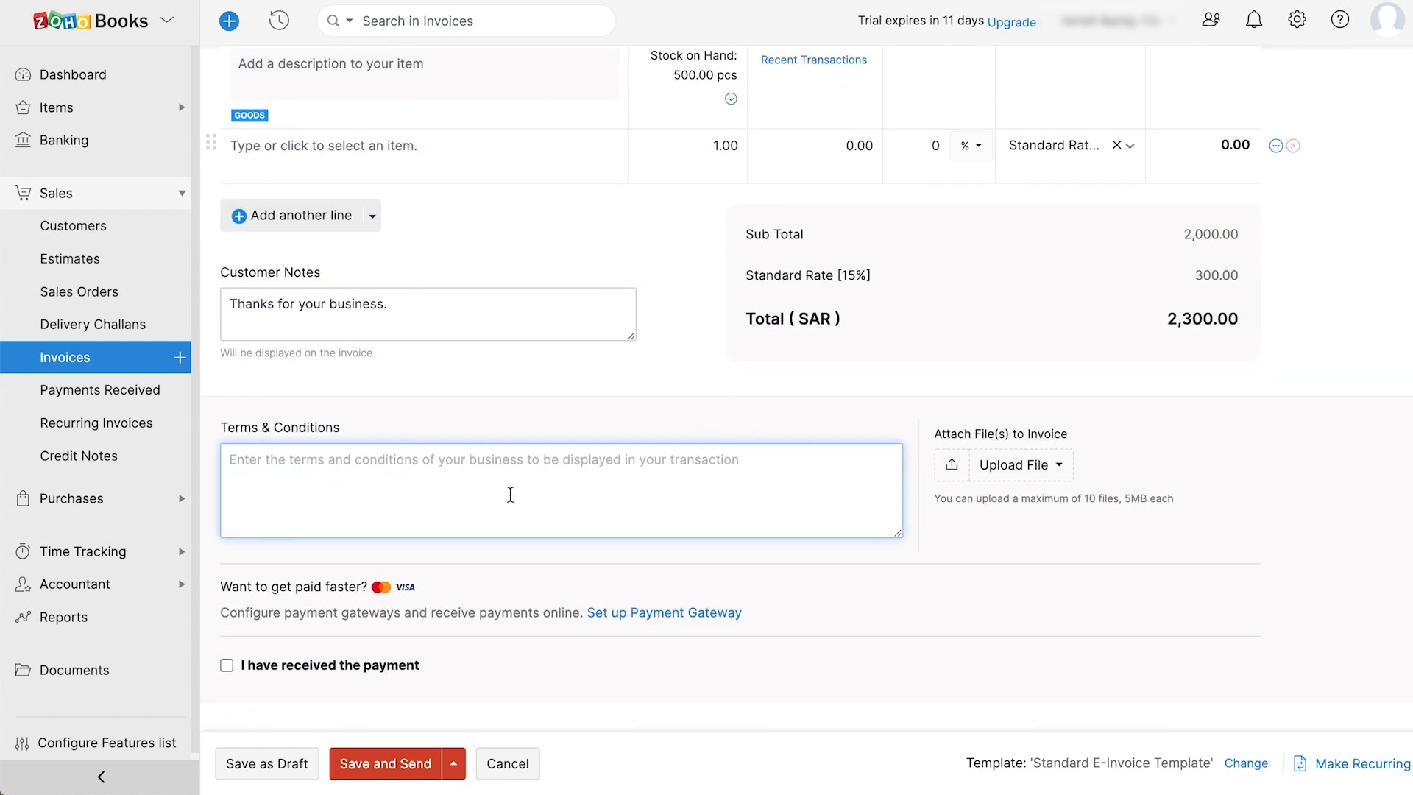
{"action": "scroll", "coordinate": [510, 494], "scroll_direction": "down", "scroll_amount": 1}
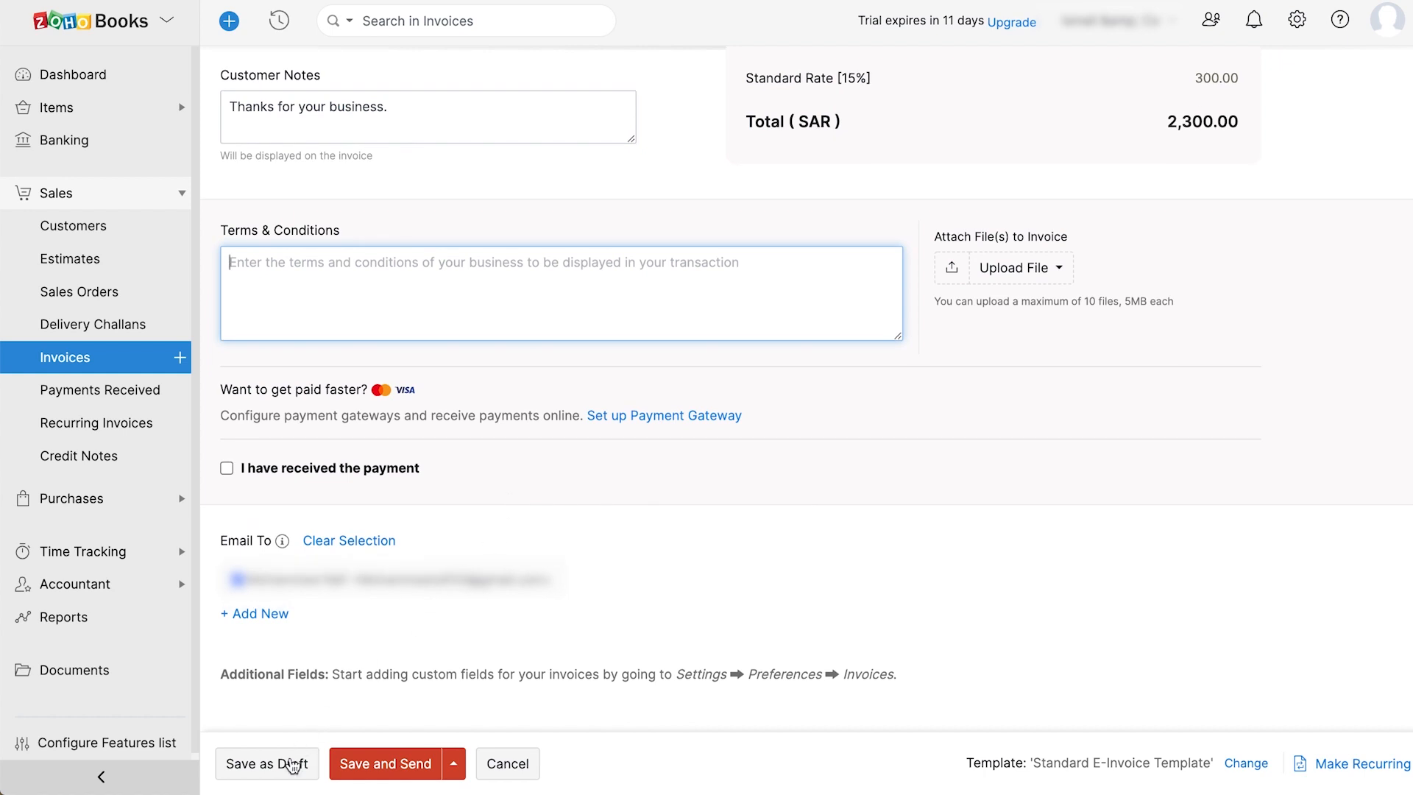
- Save the SAR 2,300.00 invoice as a draft and mark it as sent
{"action": "left_click", "coordinate": [286, 769]}
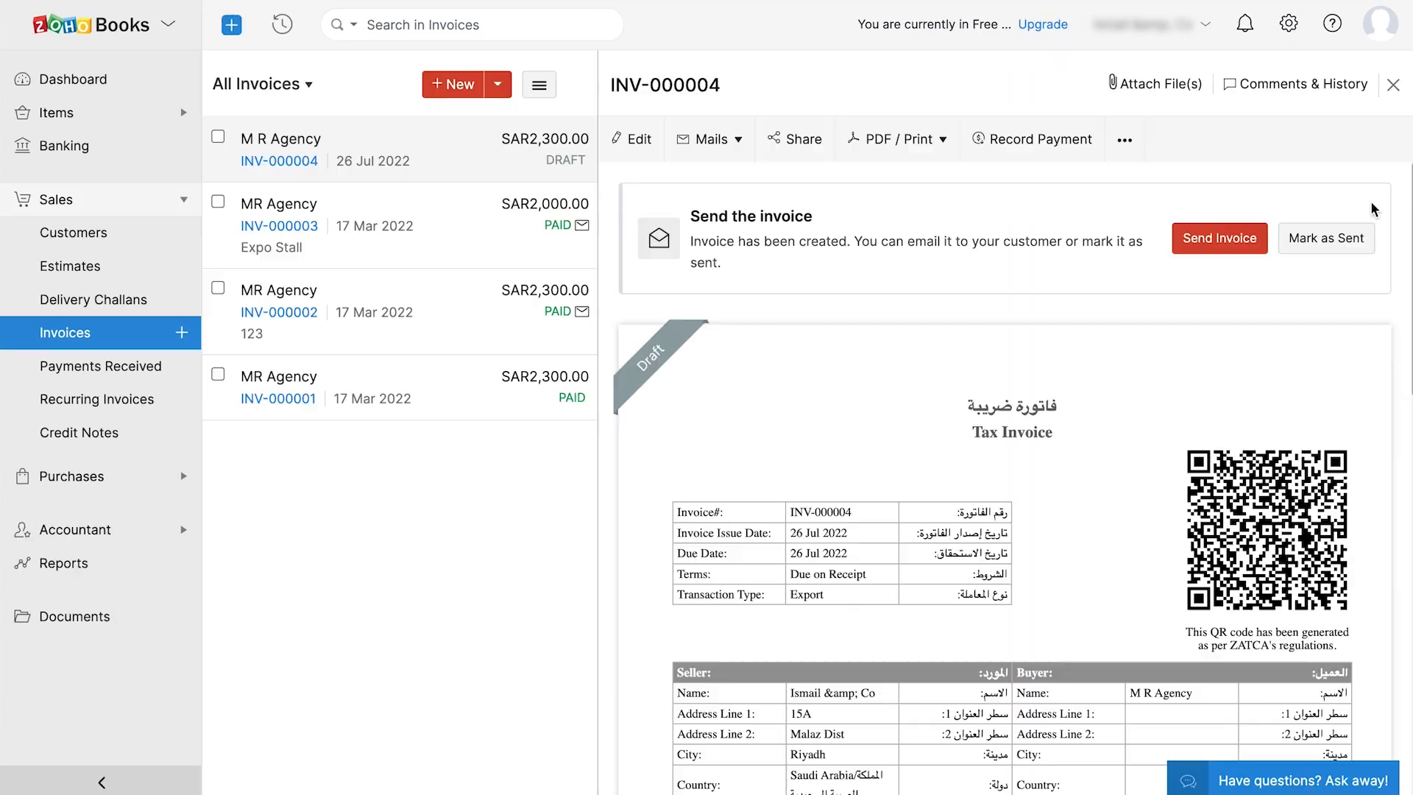
{"action": "left_click", "coordinate": [1261, 237]}
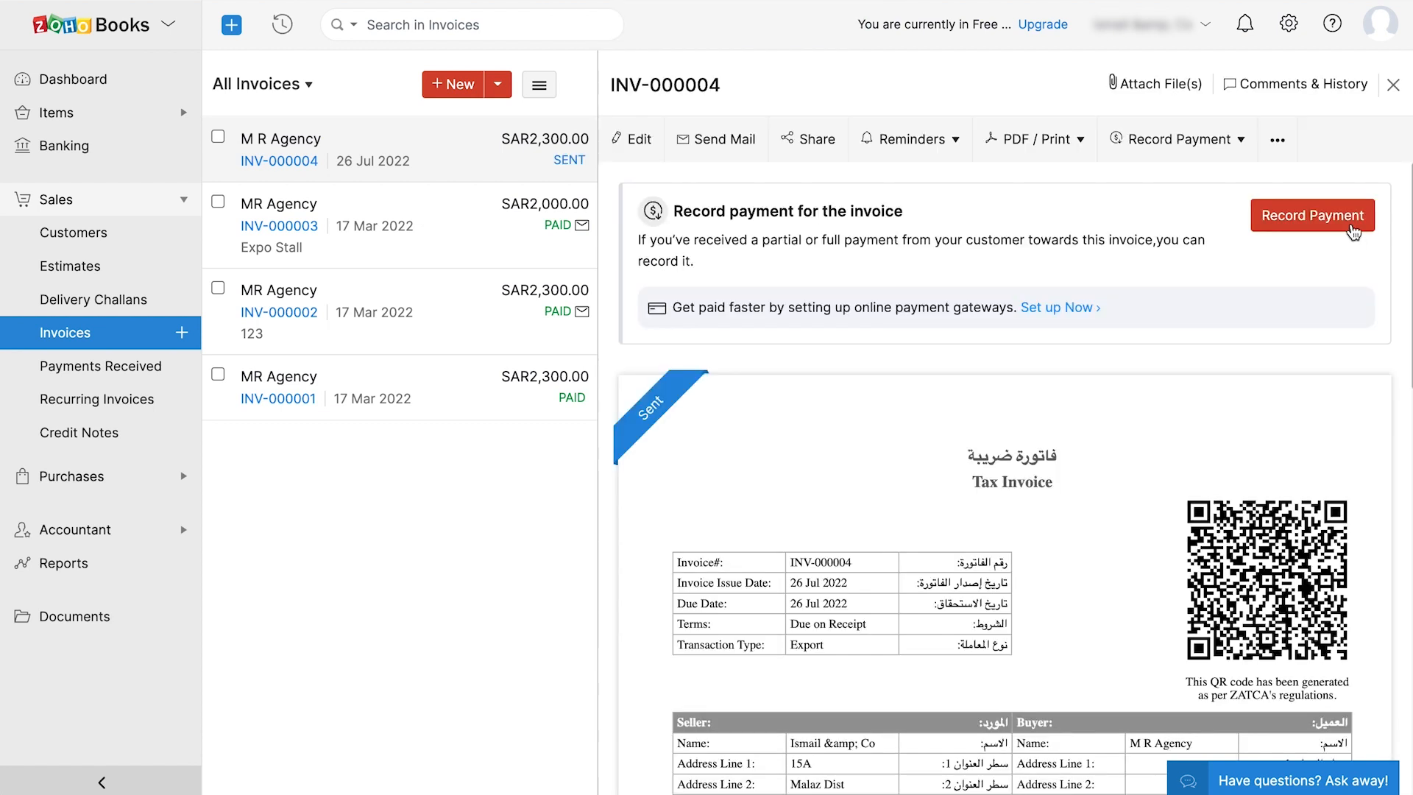
- Record the 2300 cash payment into Petty Cash for invoice INV-000004
{"action": "left_click", "coordinate": [1353, 231]}
{"action": "scroll", "coordinate": [1040, 462], "scroll_direction": "down", "scroll_amount": 2}
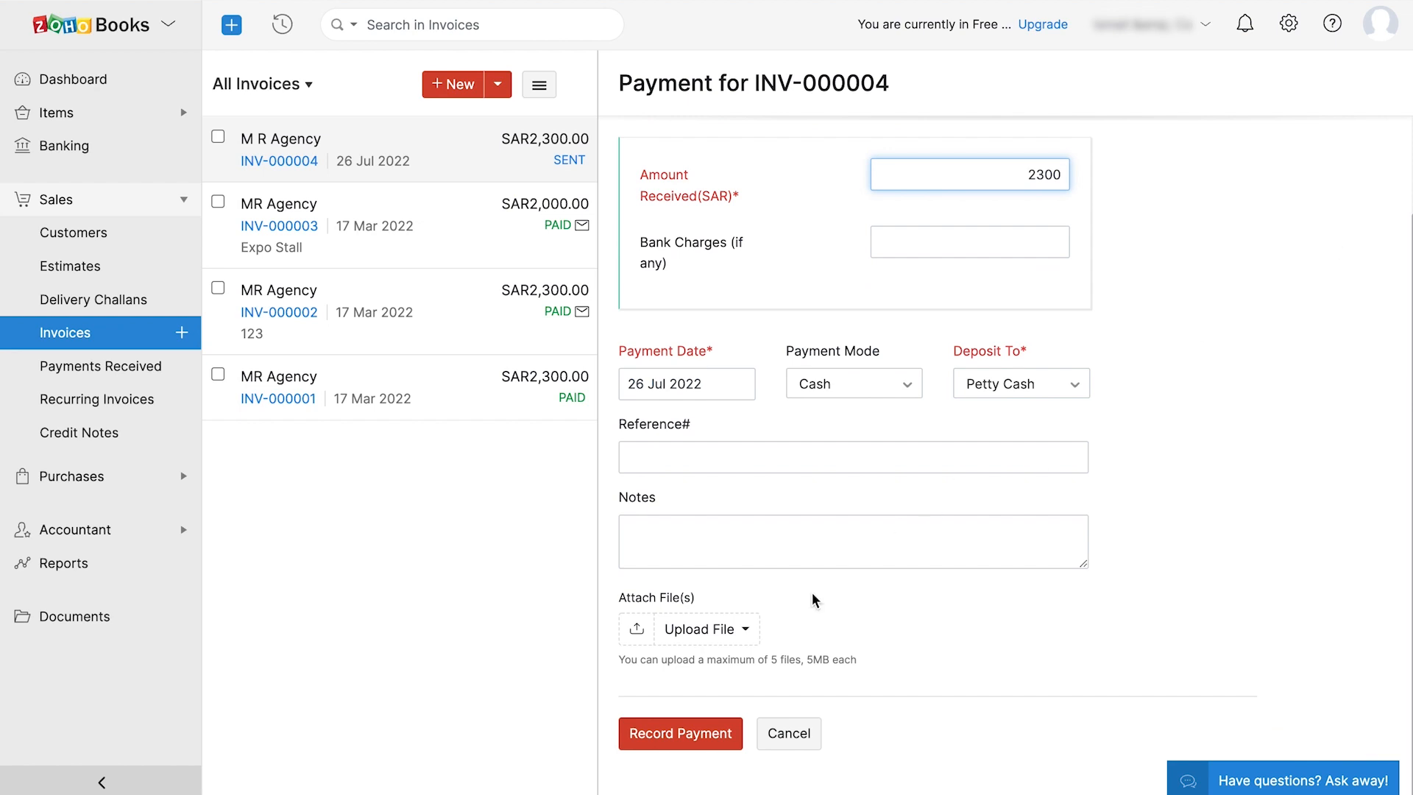
{"action": "left_click", "coordinate": [665, 735]}
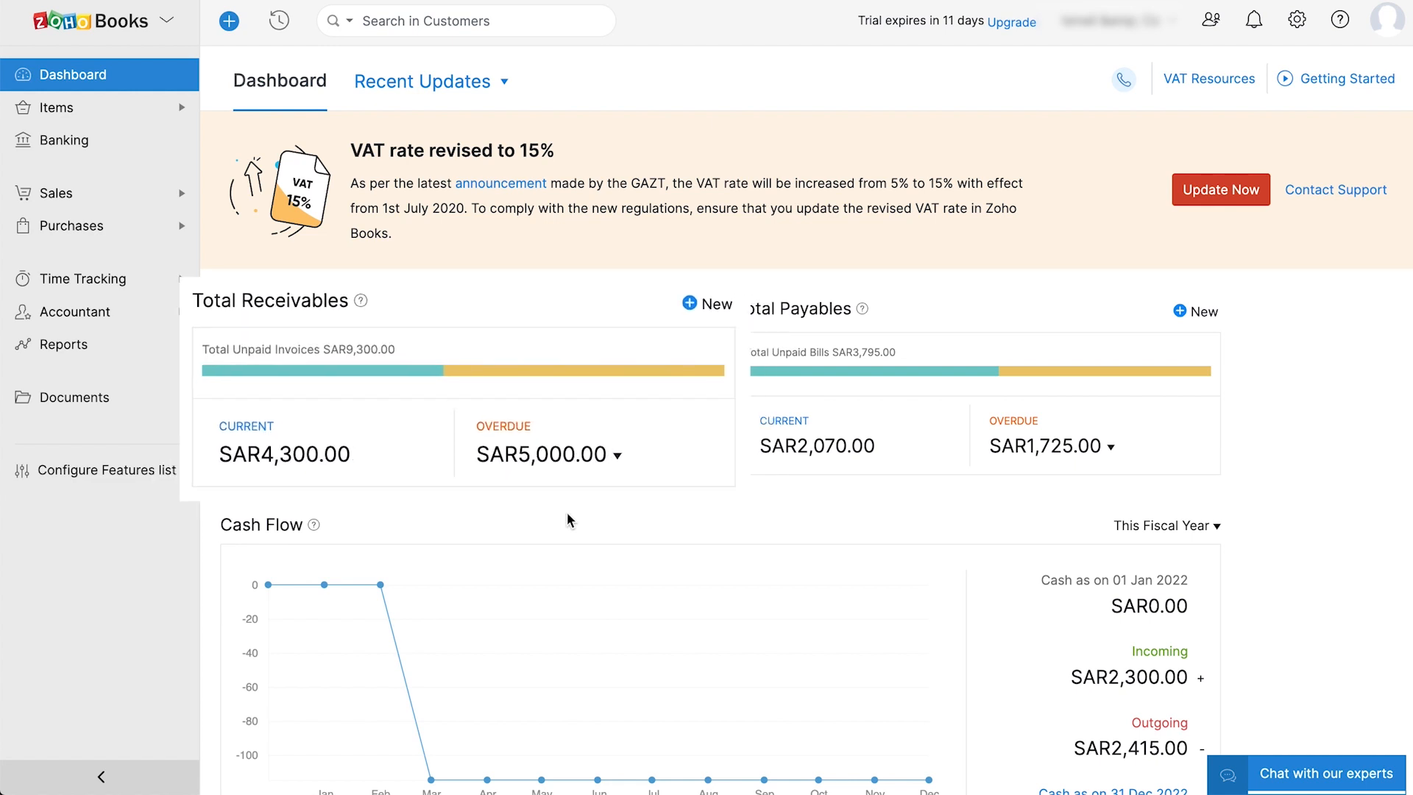
- Scroll through the Dashboard cards showing unpaid invoices and incoming cash
{"action": "scroll", "coordinate": [567, 515], "scroll_direction": "down", "scroll_amount": 3}
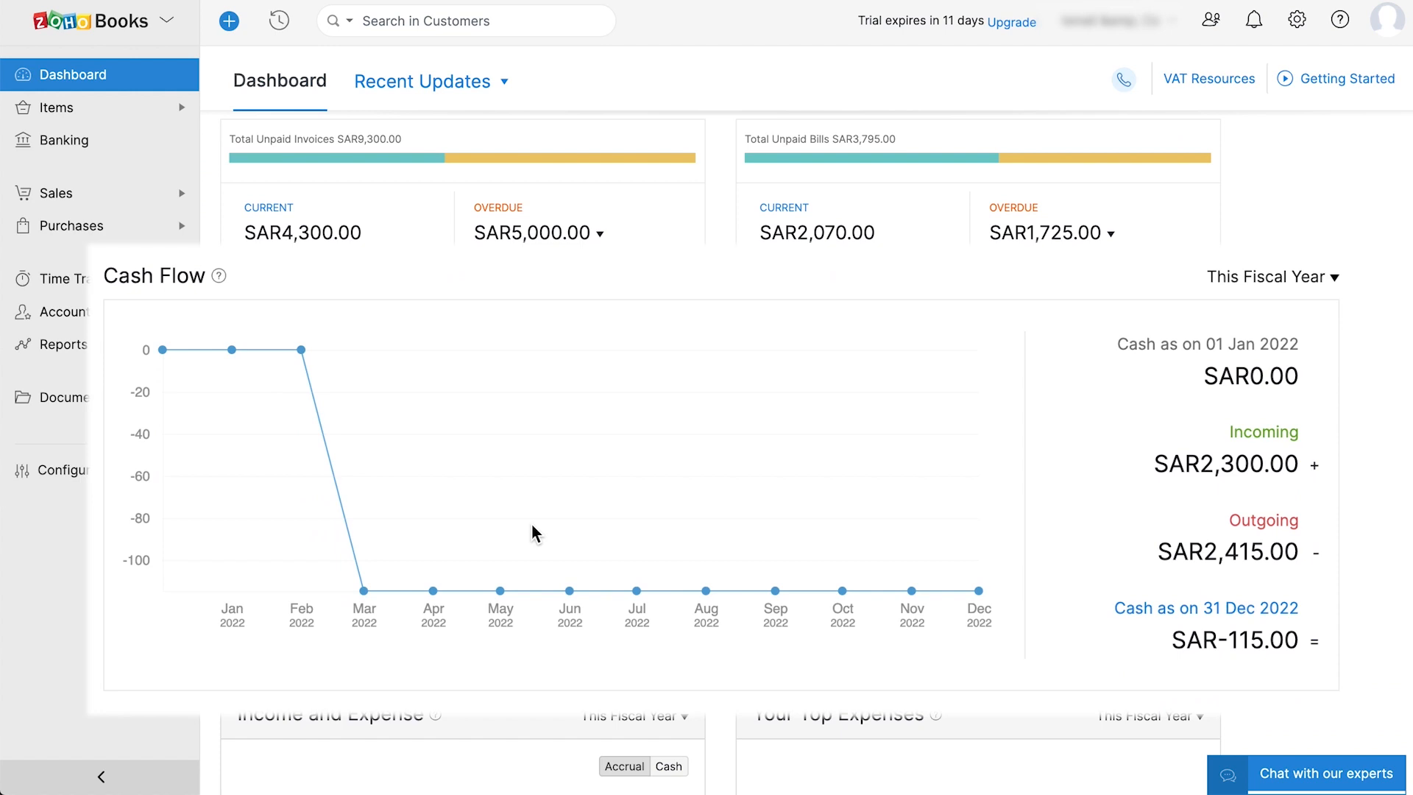
{"action": "scroll", "coordinate": [441, 567], "scroll_direction": "down", "scroll_amount": 5}
{"action": "scroll", "coordinate": [437, 567], "scroll_direction": "down", "scroll_amount": 2}
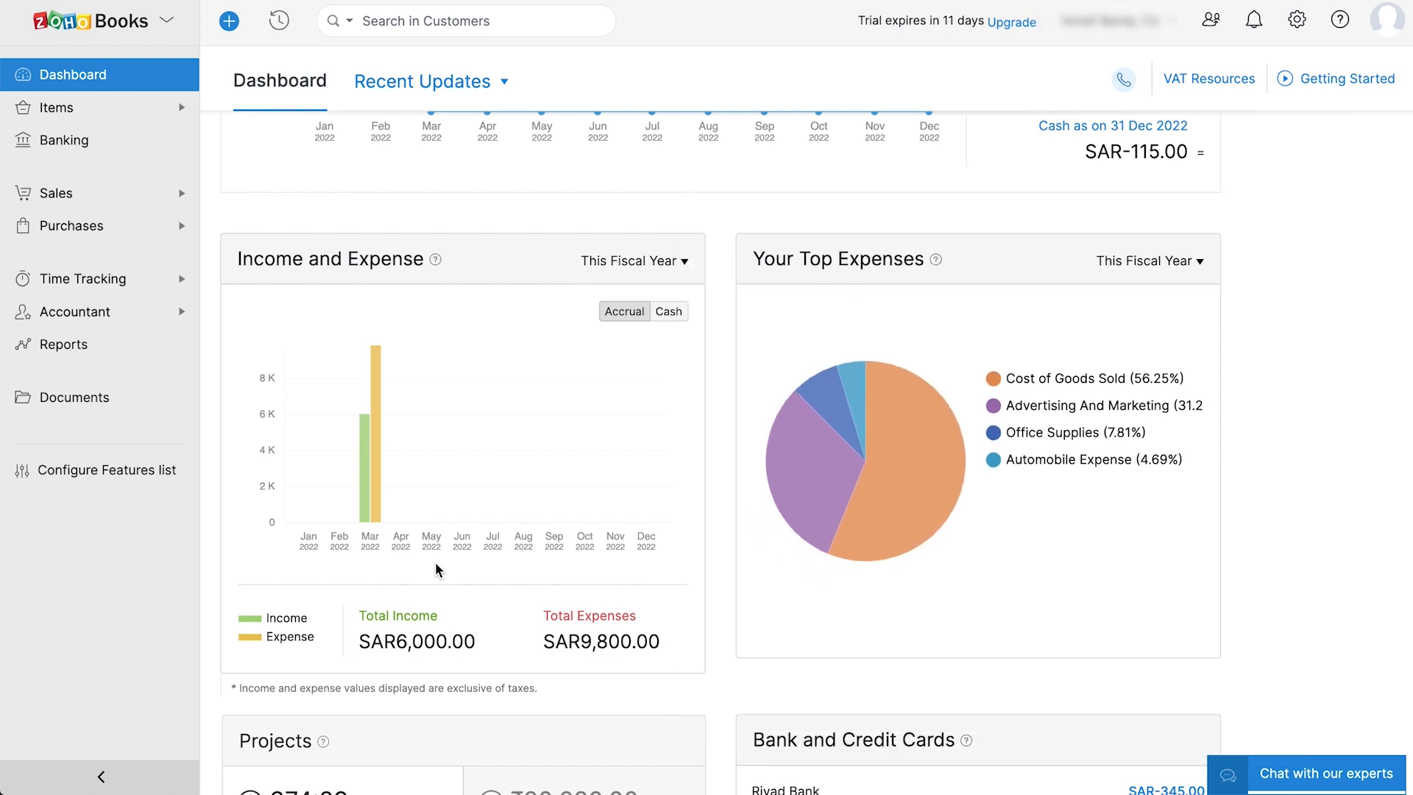
{"action": "scroll", "coordinate": [435, 563], "scroll_direction": "down", "scroll_amount": 8}
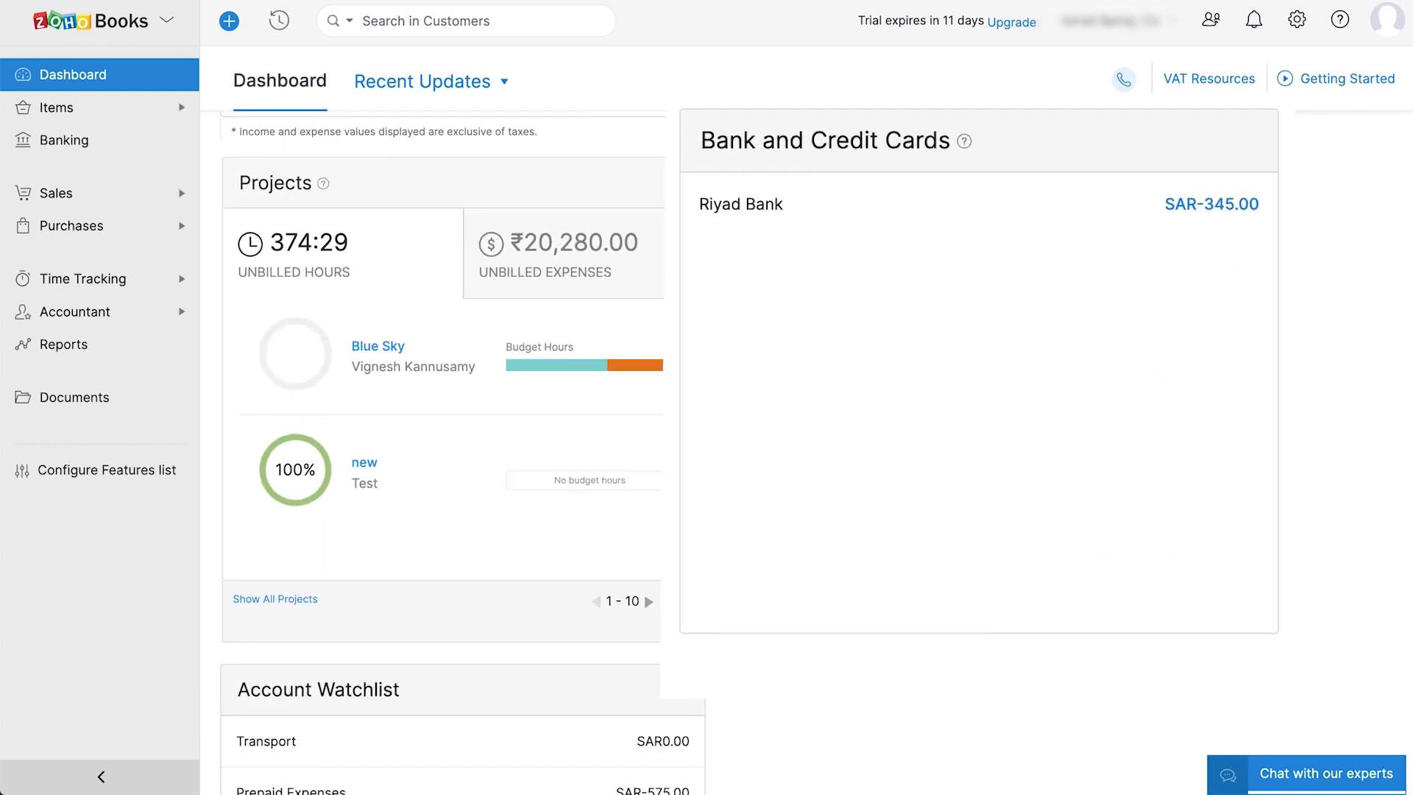
{"action": "scroll", "coordinate": [910, 291], "scroll_direction": "down", "scroll_amount": 6}
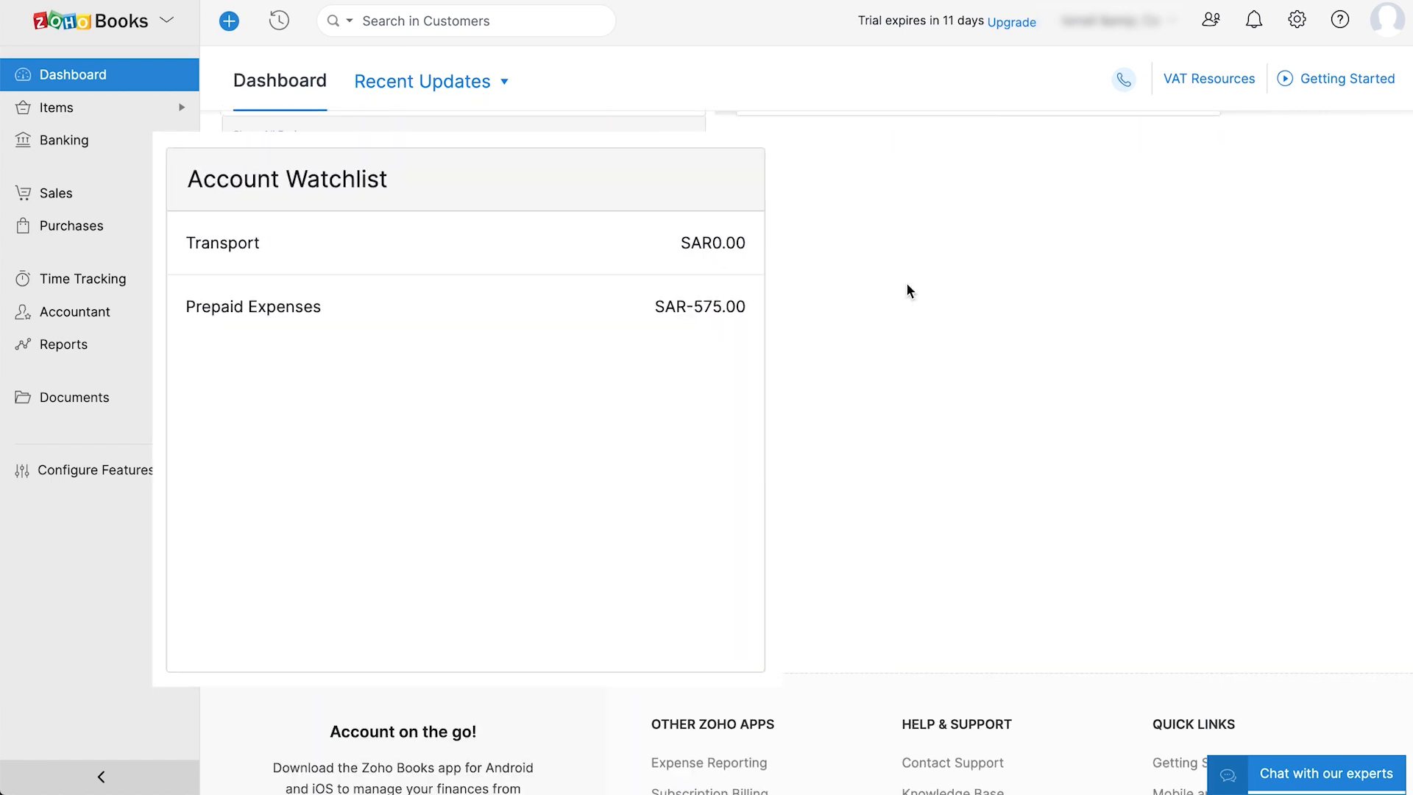
{"action": "scroll", "coordinate": [467, 334], "scroll_direction": "up", "scroll_amount": 10}
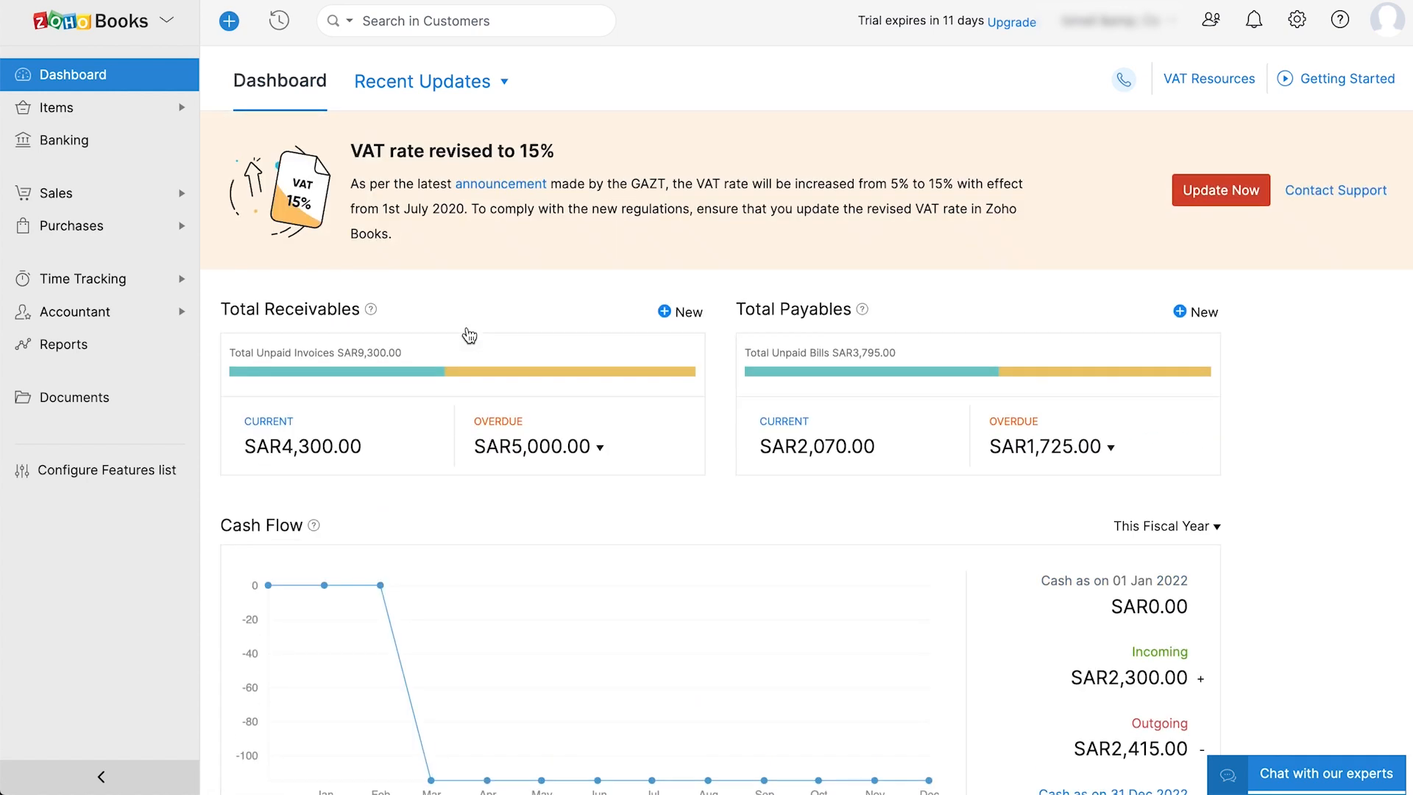
- View Recent Updates and select the organization from the organization panel
{"action": "left_click", "coordinate": [424, 103]}
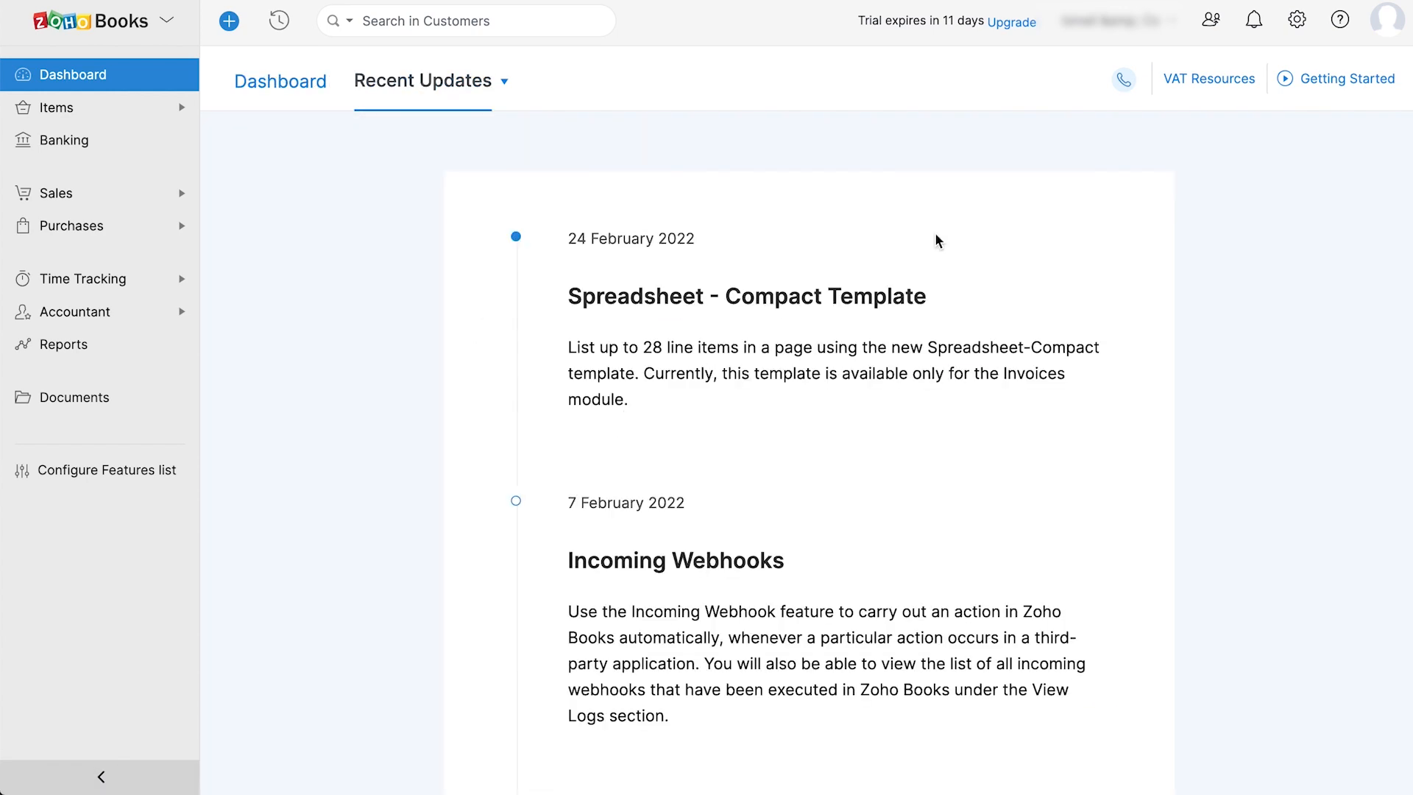
{"action": "left_click", "coordinate": [1173, 24]}
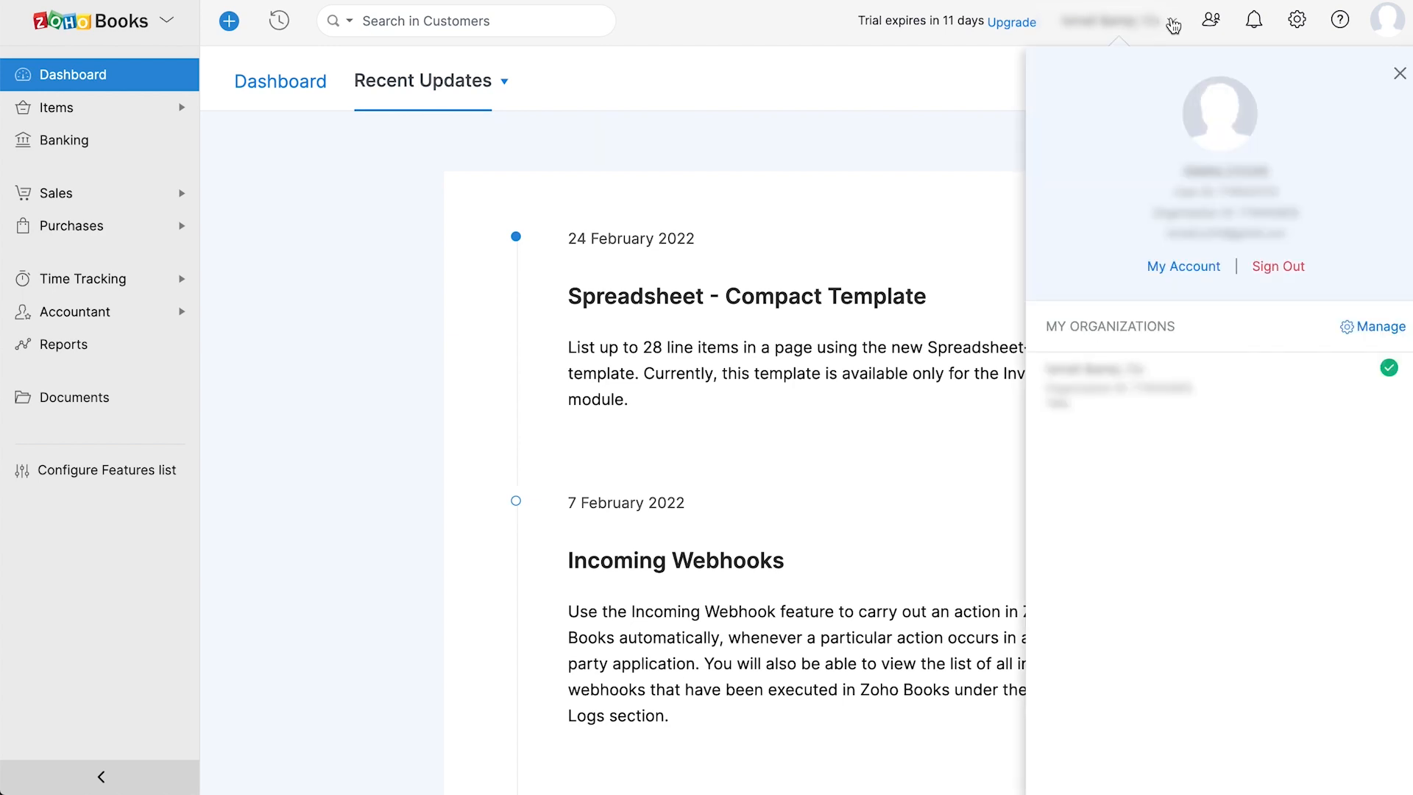
{"action": "left_click", "coordinate": [1181, 372]}
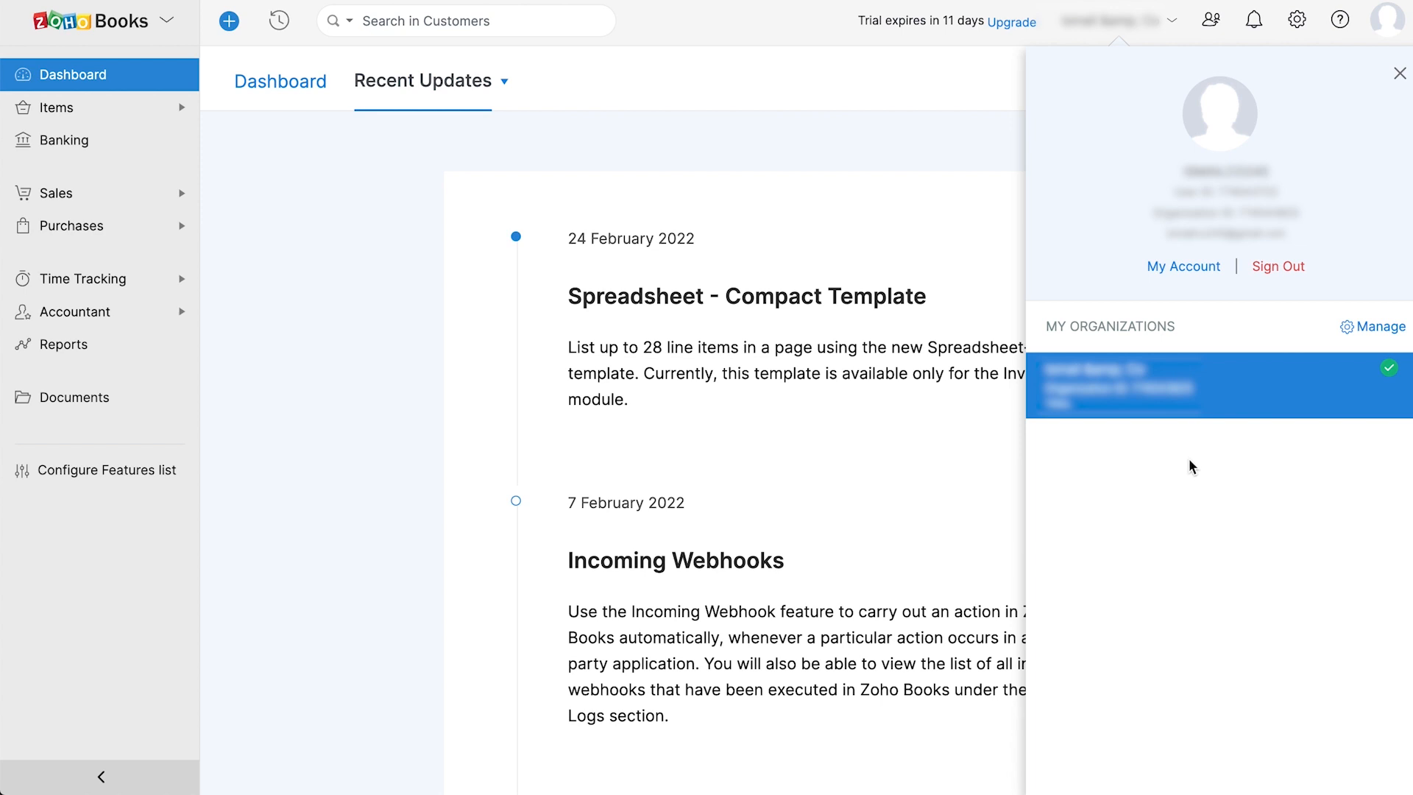